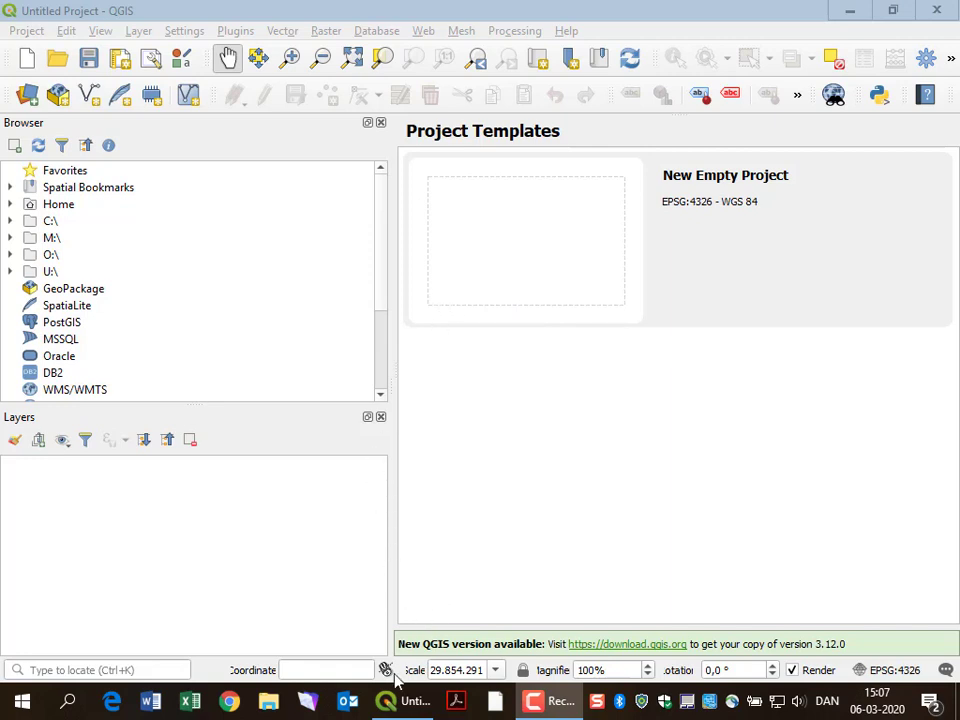
Switch to Chrome, open google.dk and search for "Traffic modelling qgis".
mouse_move(417, 705)
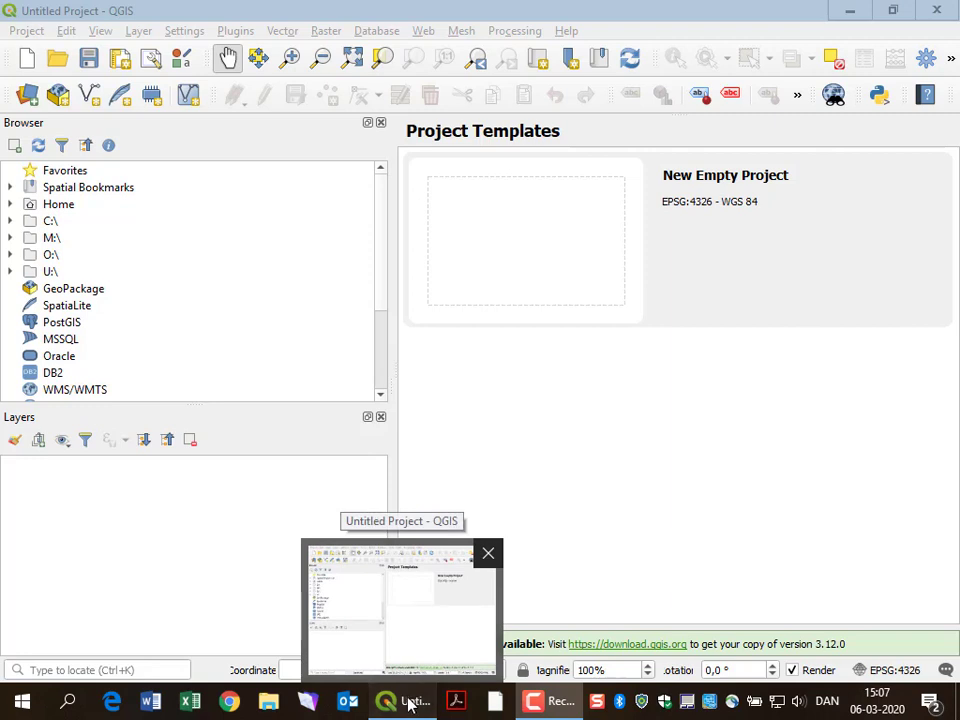
left_click(228, 702)
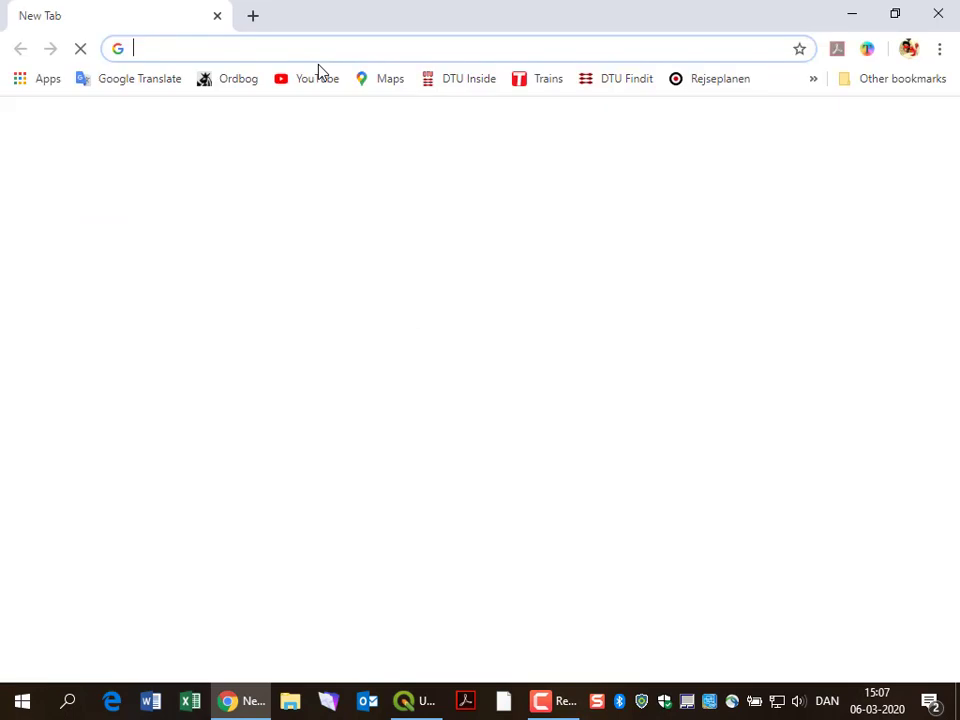
left_click(238, 42)
type("google.dk")
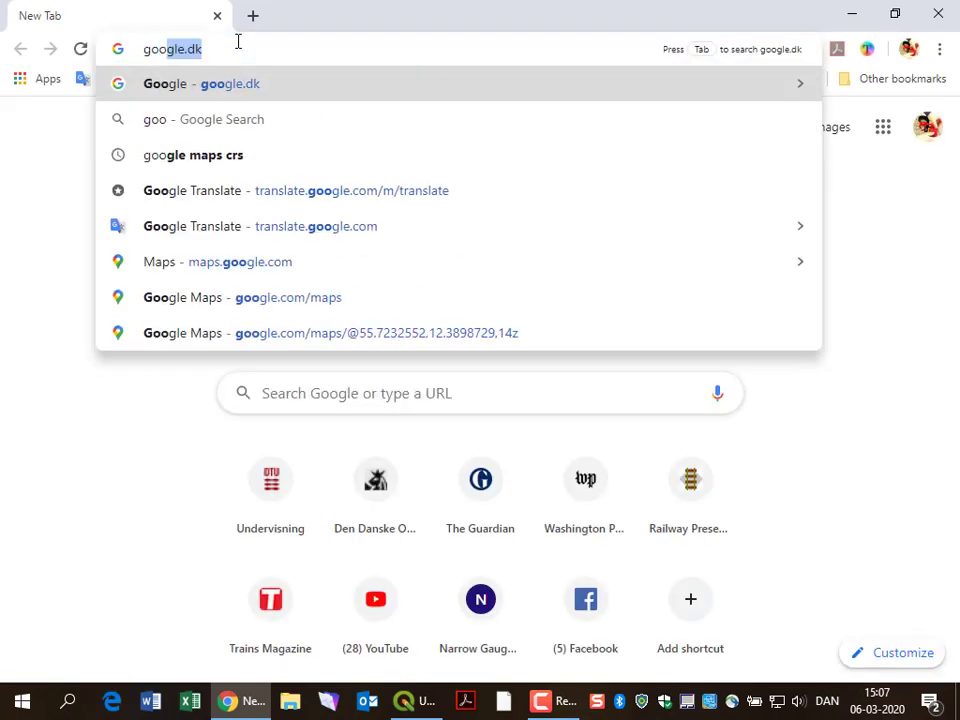
key("Return")
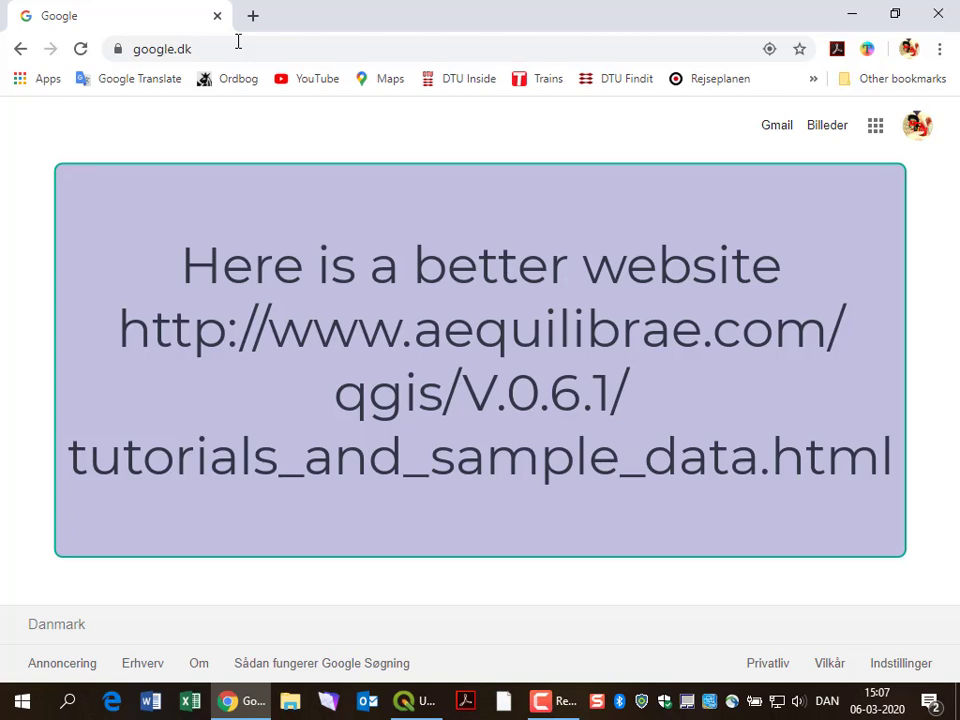
type("traffic model")
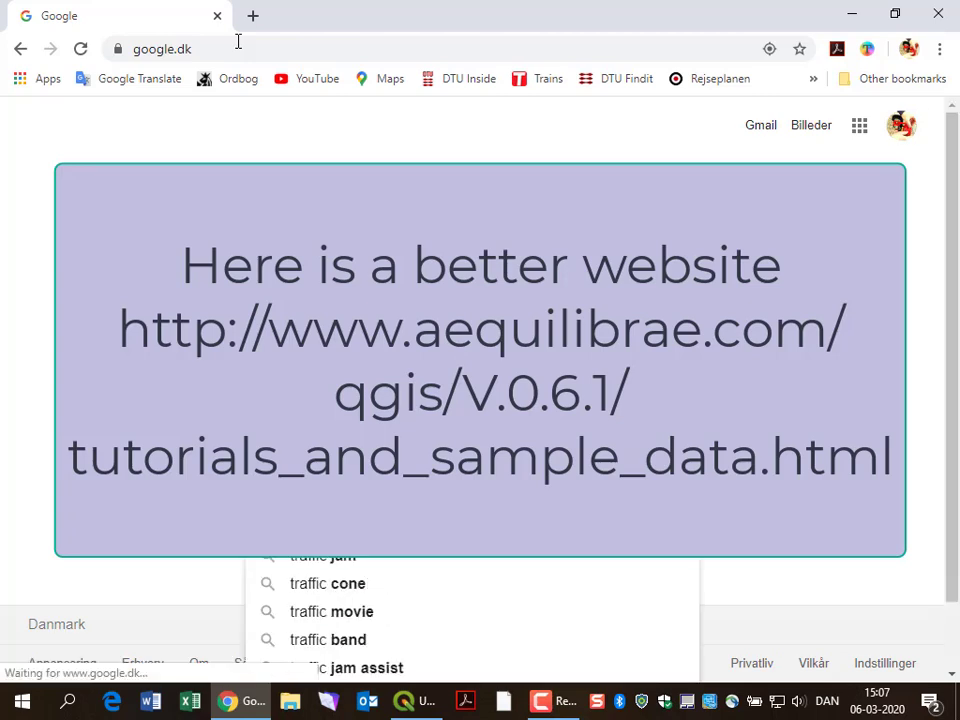
key("Return")
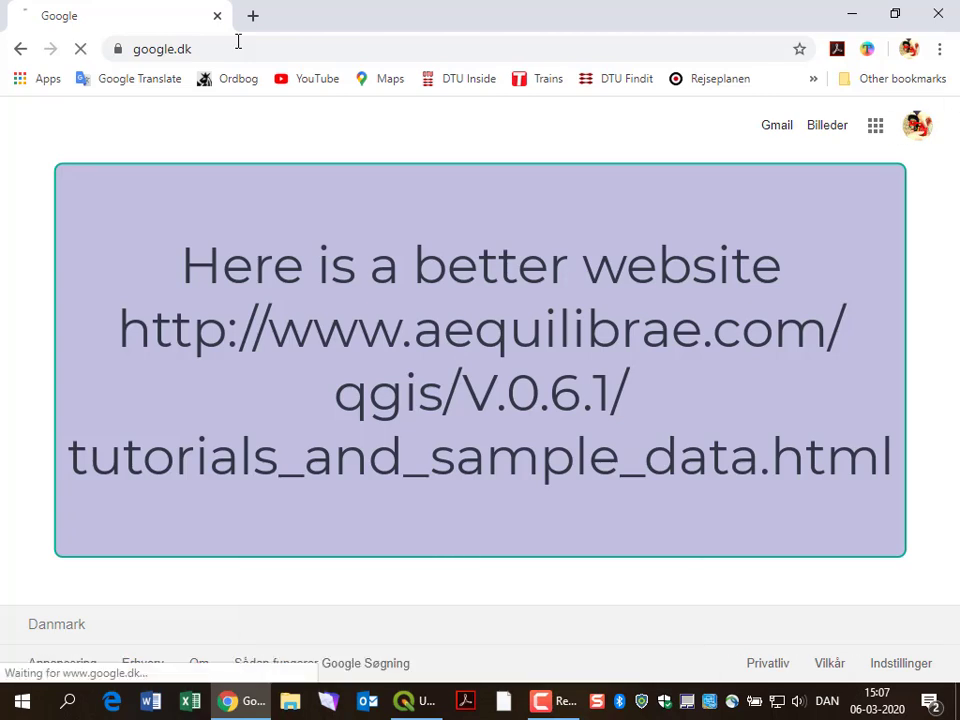
Open the AequilibraE documentation from the search results and download the Sioux Falls sample data from its Use examples page.
scroll(300, 510, "down", 3)
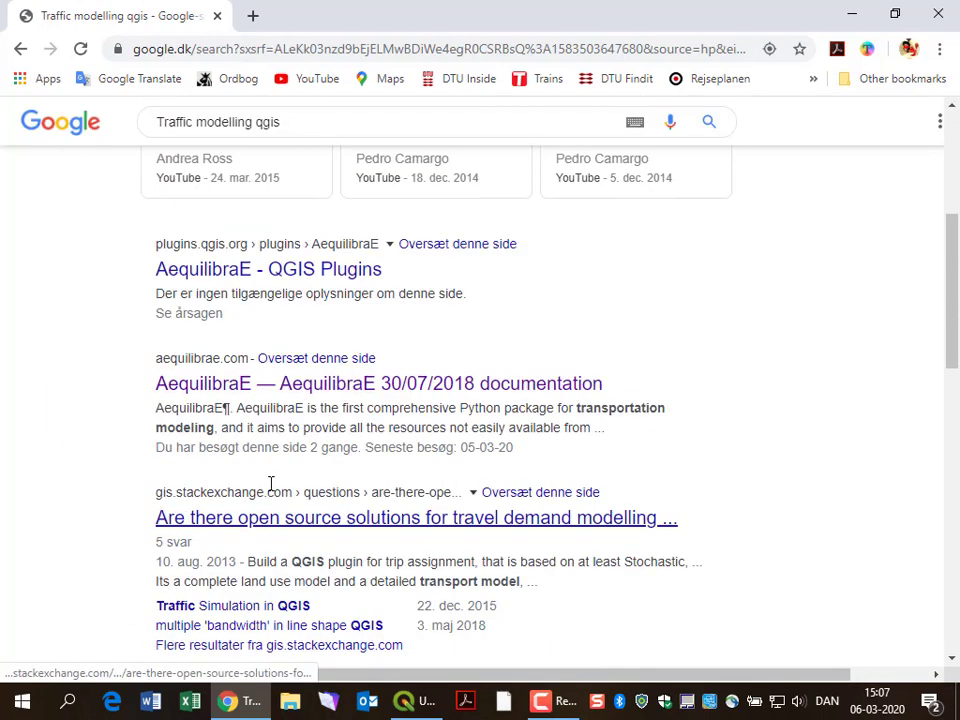
left_click(264, 386)
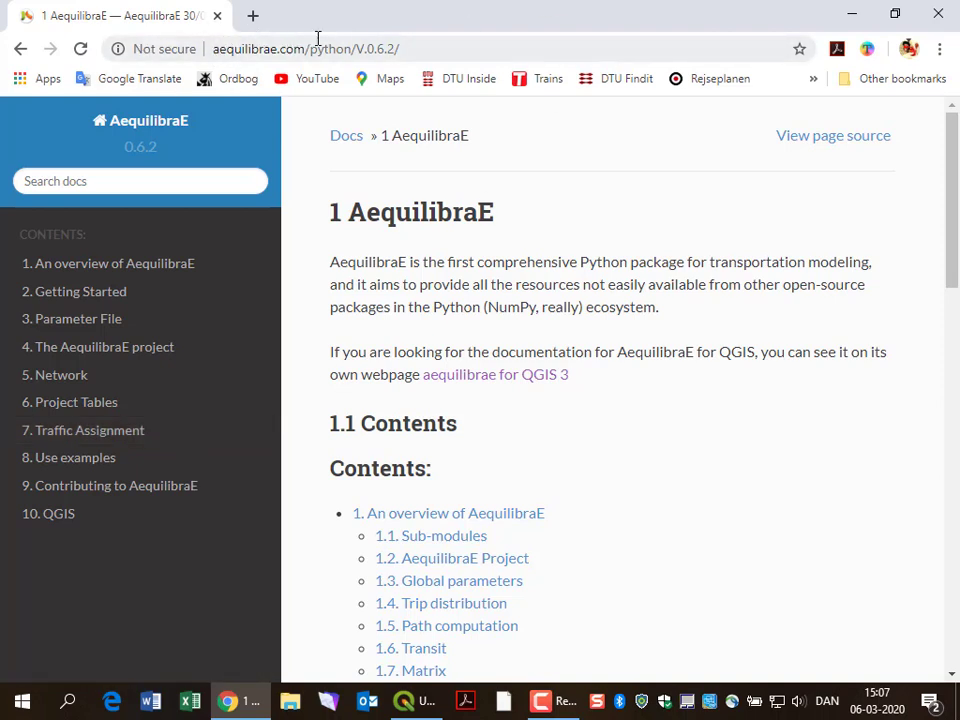
left_click(45, 464)
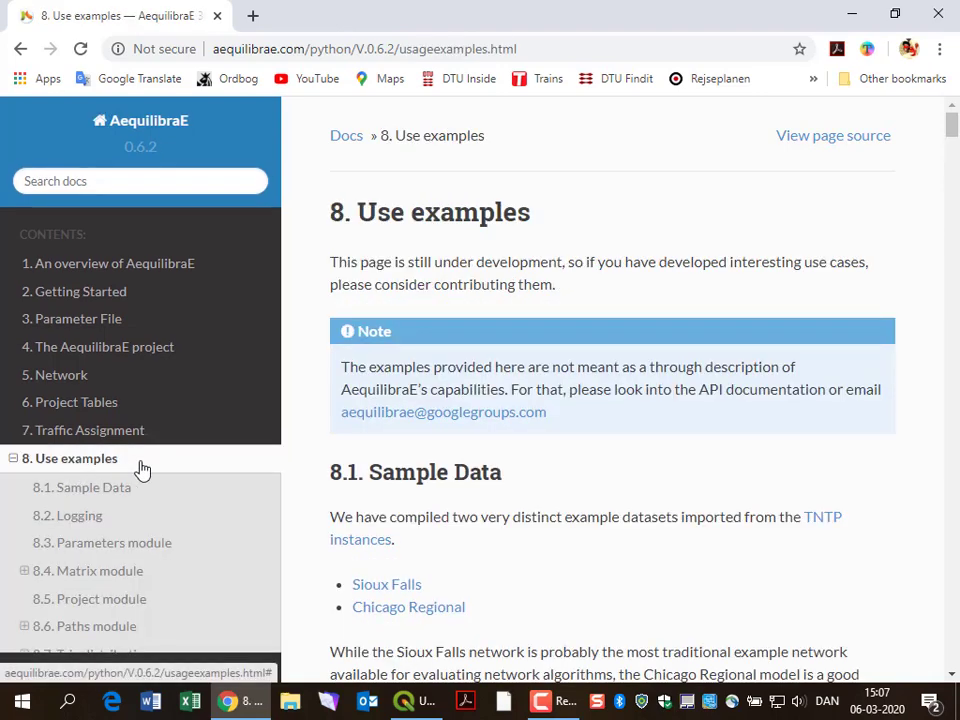
scroll(600, 525, "down", 2)
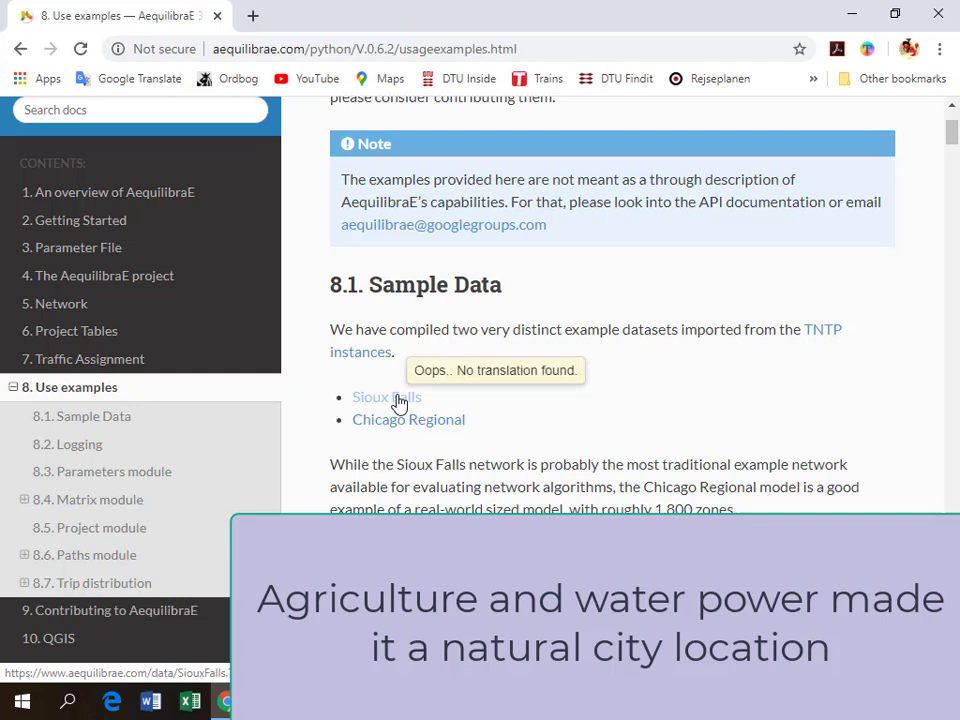
left_click(398, 400)
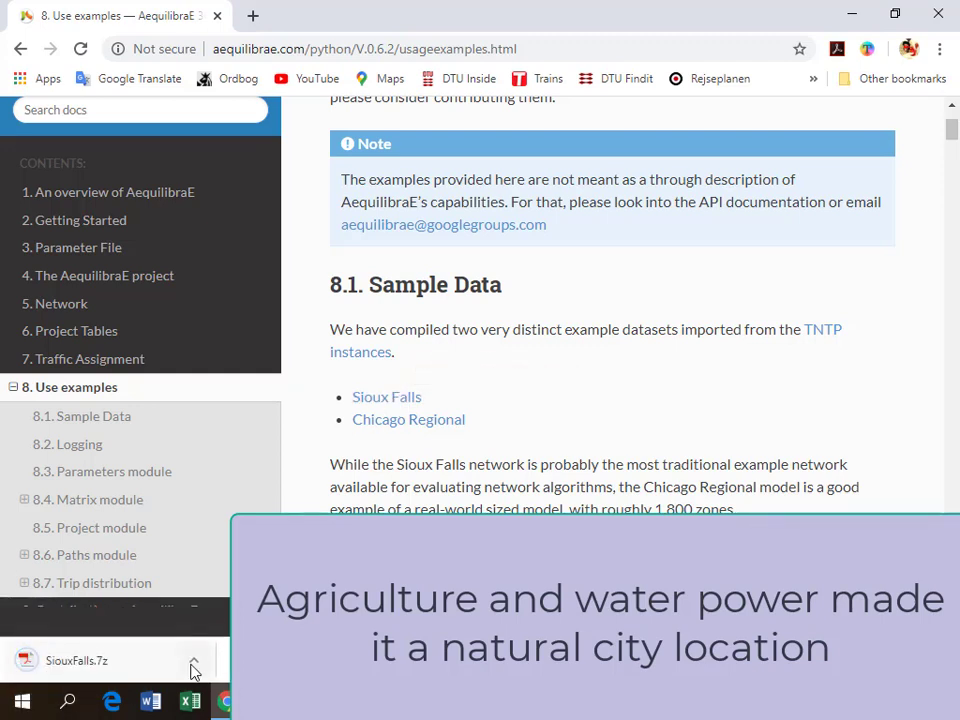
Show the downloaded SiouxFalls.7z in its folder and copy the archive.
left_click(193, 661)
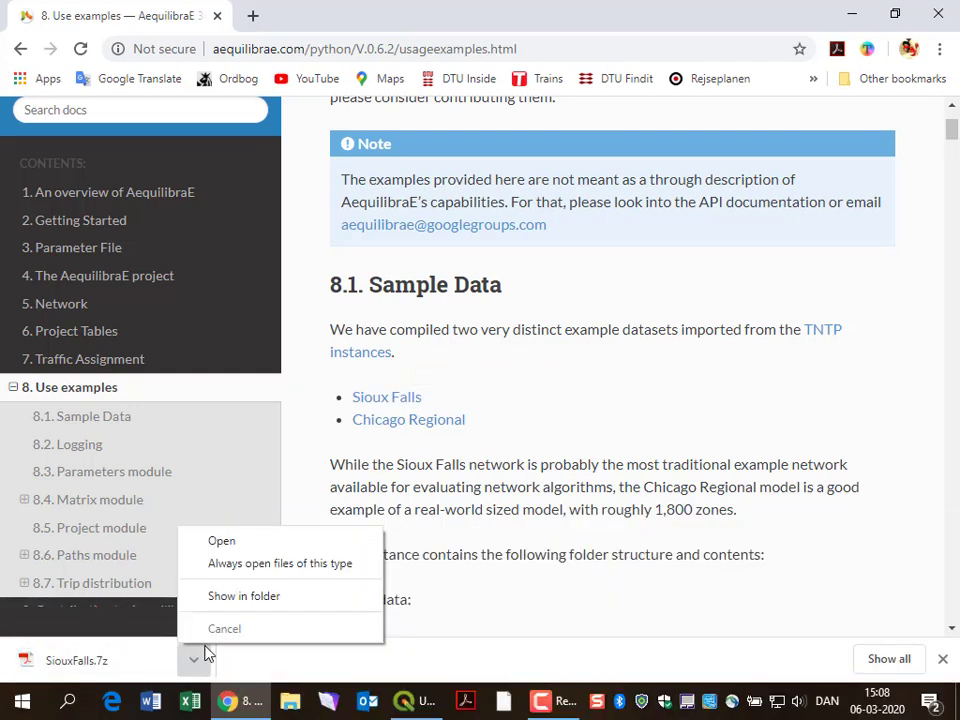
left_click(247, 598)
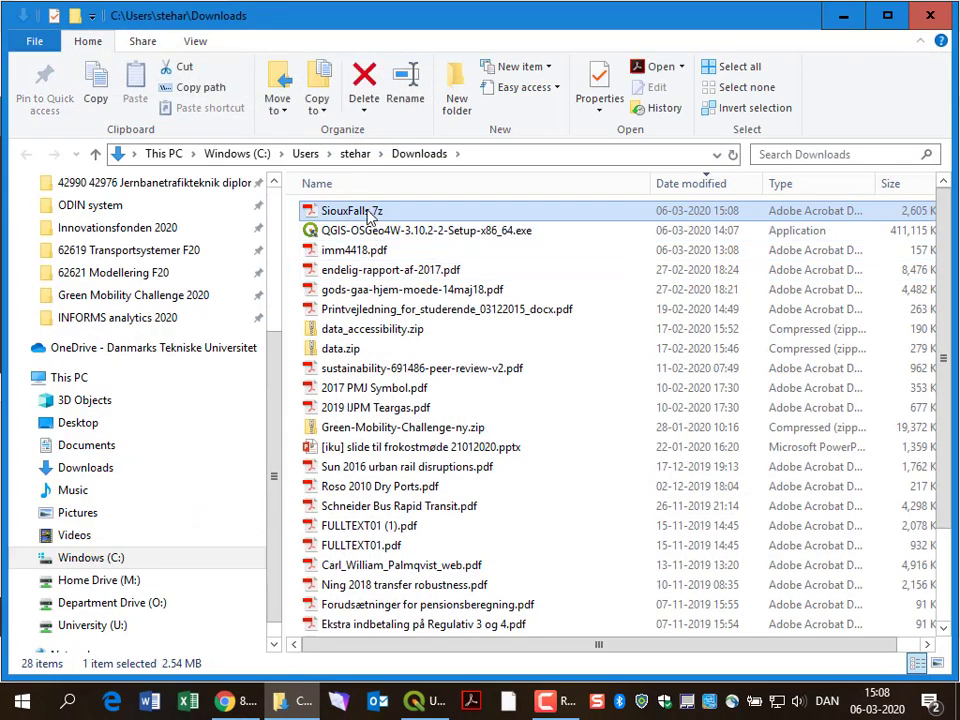
right_click(369, 216)
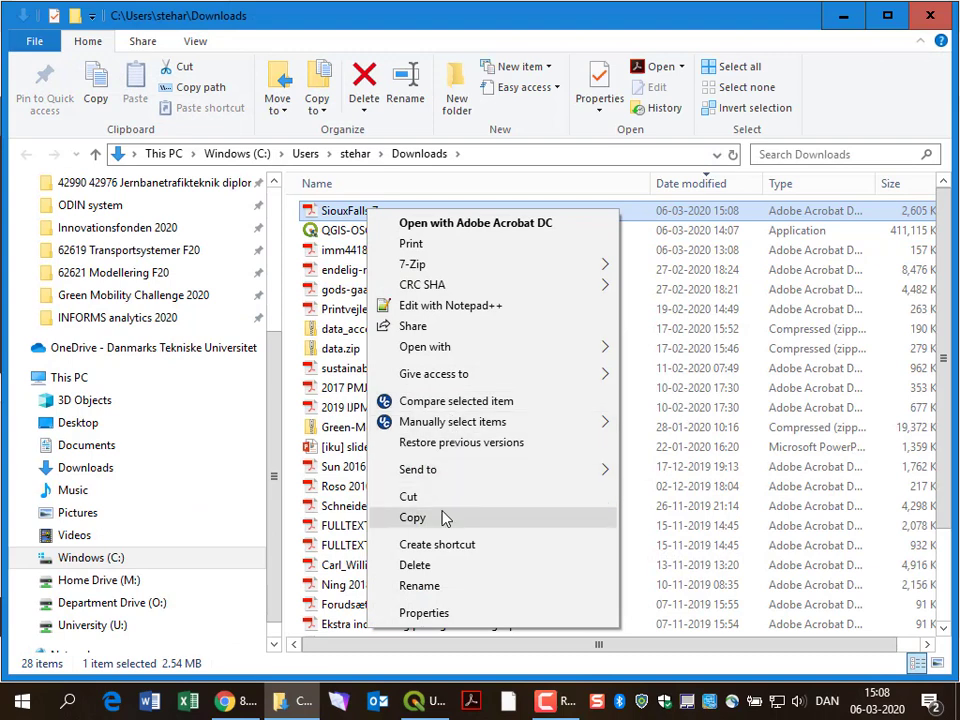
left_click(444, 518)
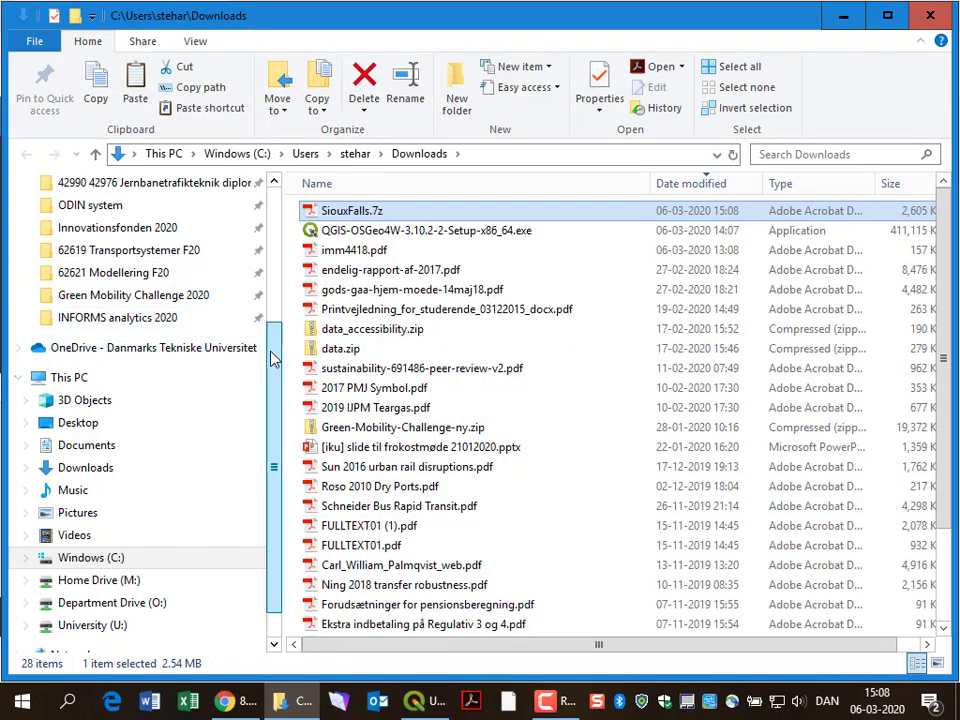
Go to the QGIS folder inside C:\Local.
left_click_drag(274, 358, 274, 180)
left_click(130, 268)
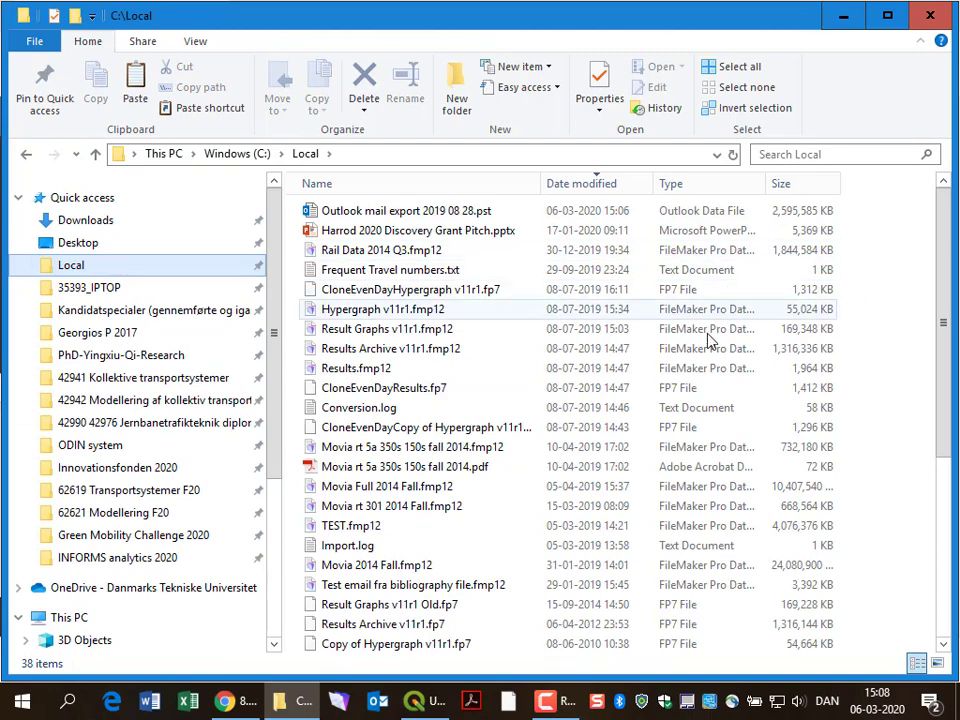
left_click_drag(945, 375, 957, 536)
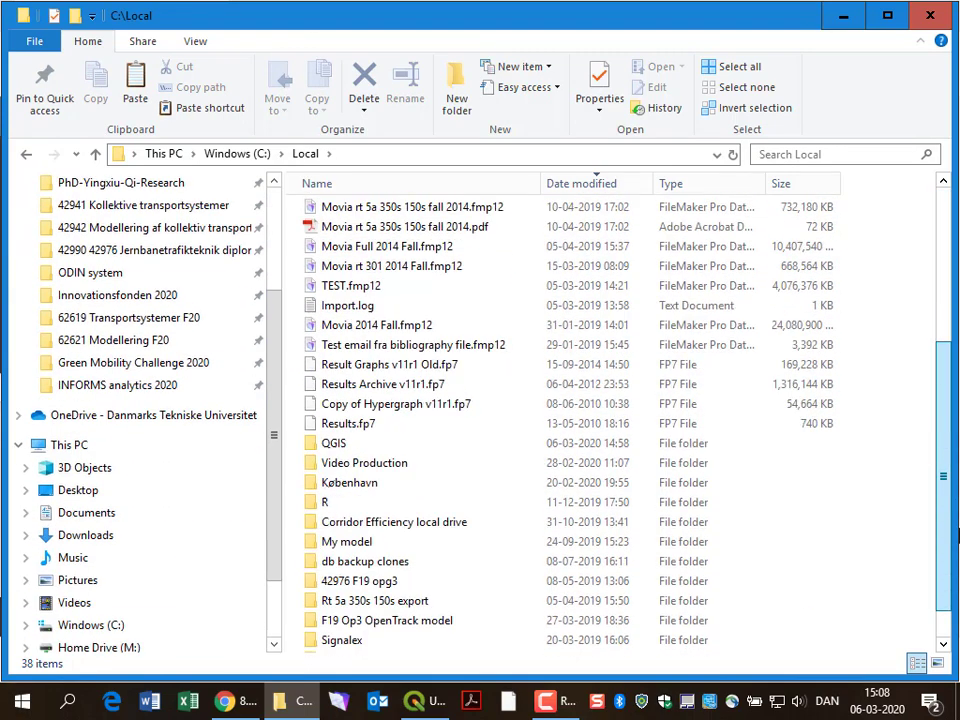
scroll(401, 506, "down", 1)
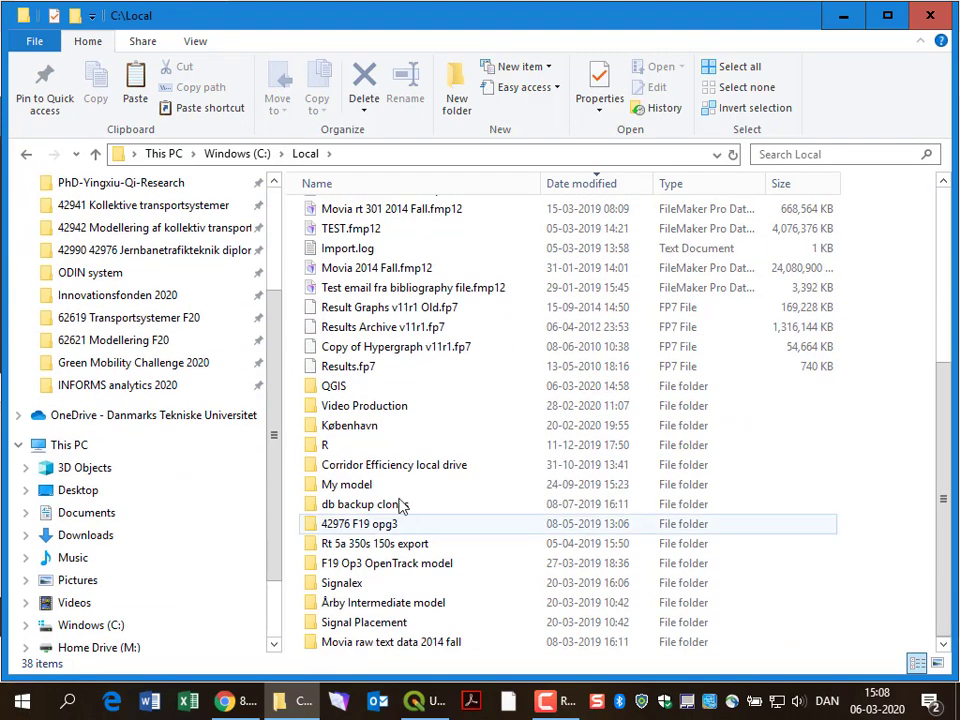
double_click(370, 395)
Create a new folder named AequilibraE in the QGIS folder.
right_click(378, 382)
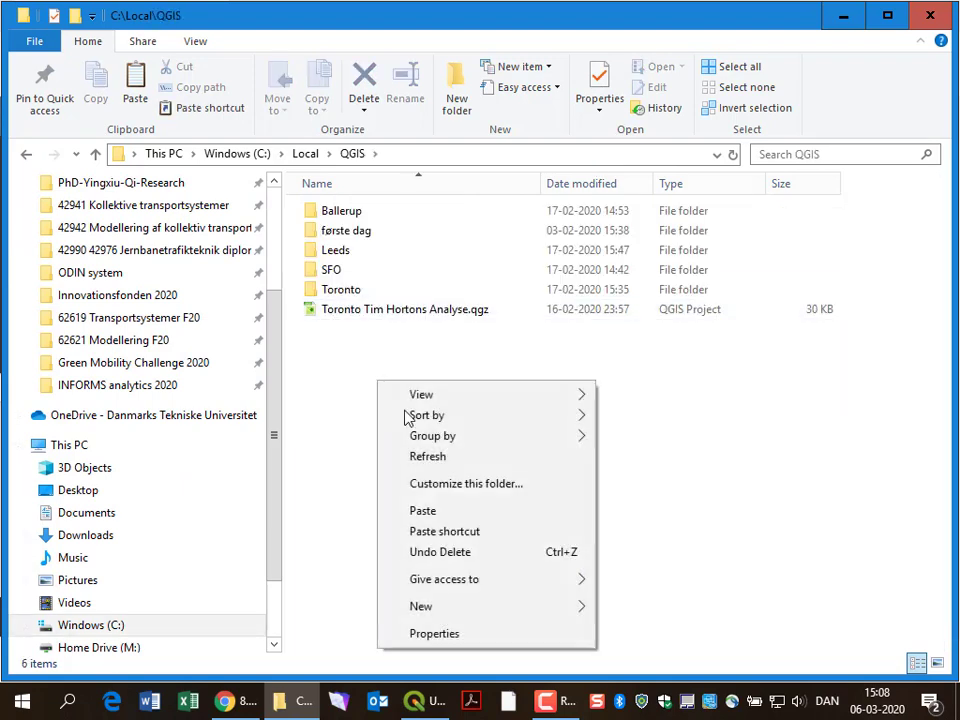
mouse_move(536, 612)
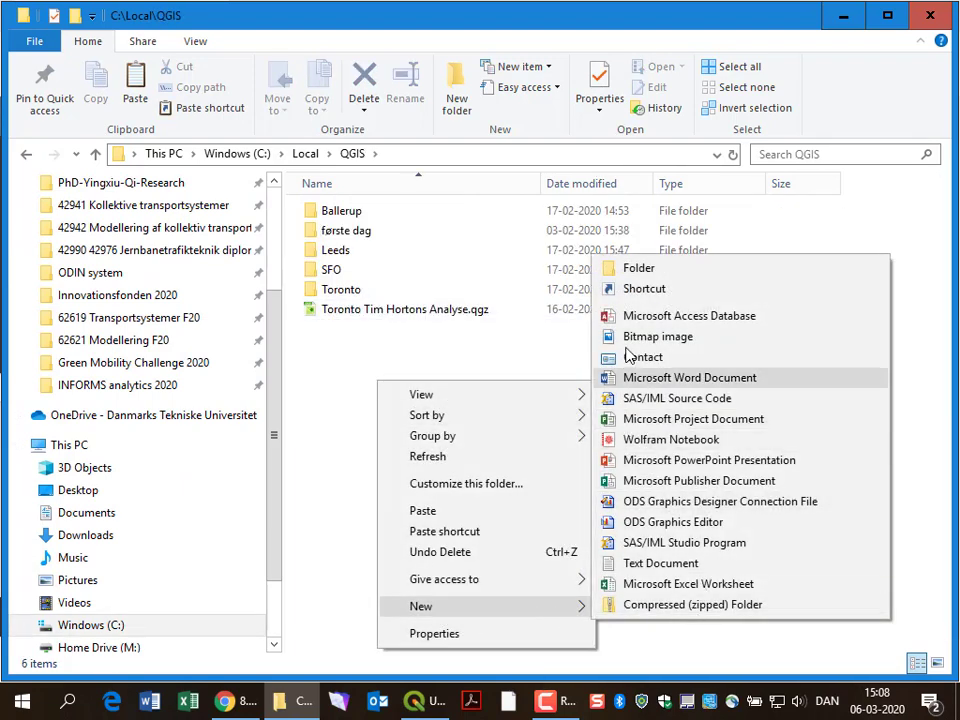
left_click(636, 270)
type("A")
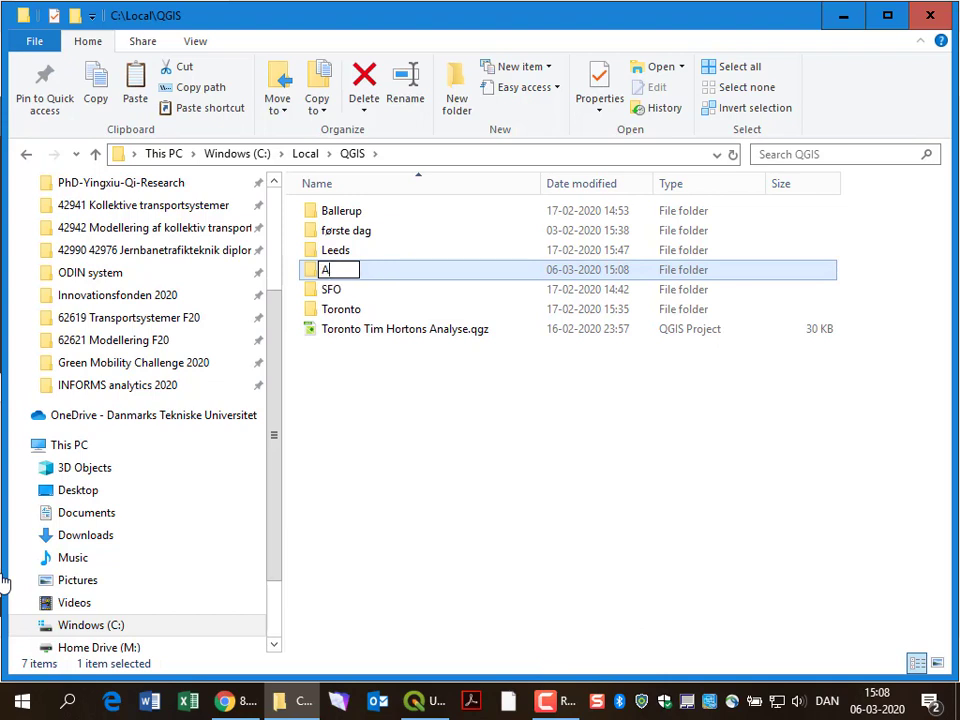
type("equili")
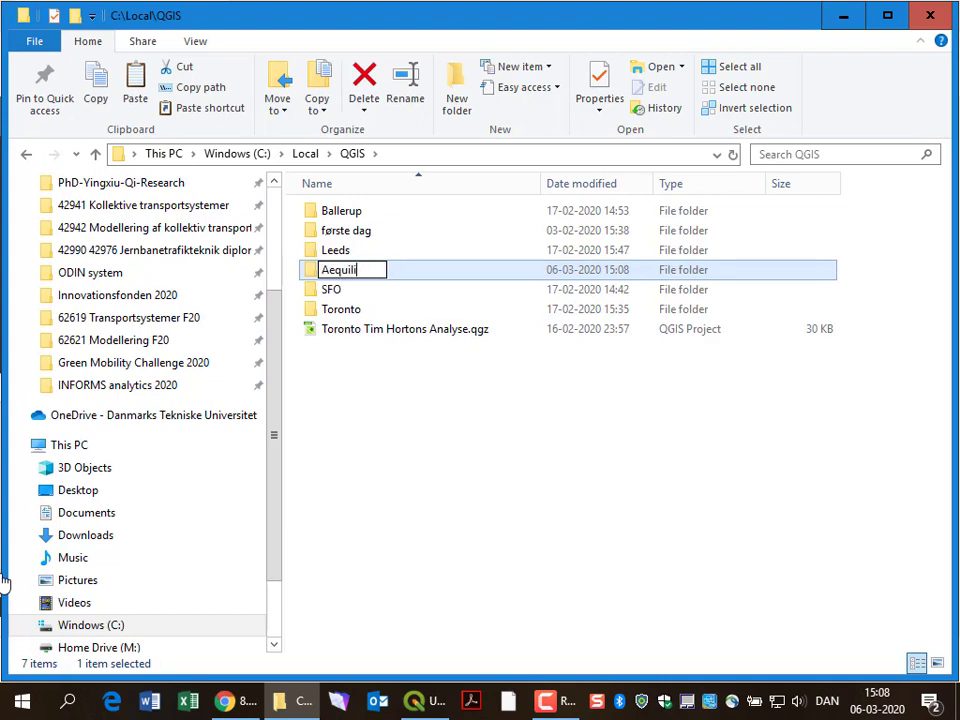
type("braE")
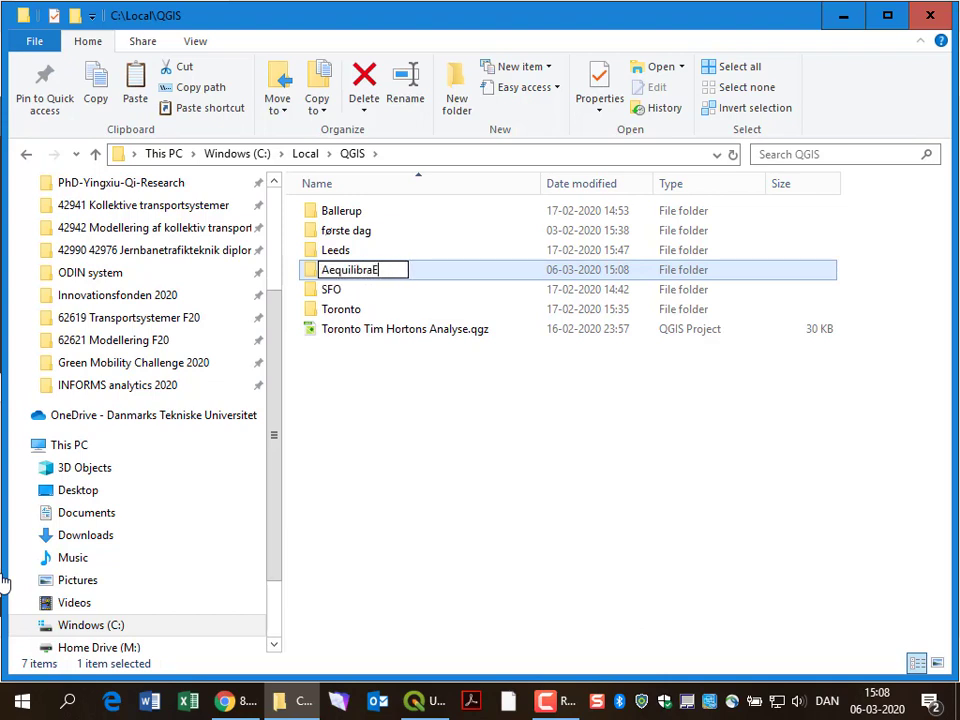
key("Return")
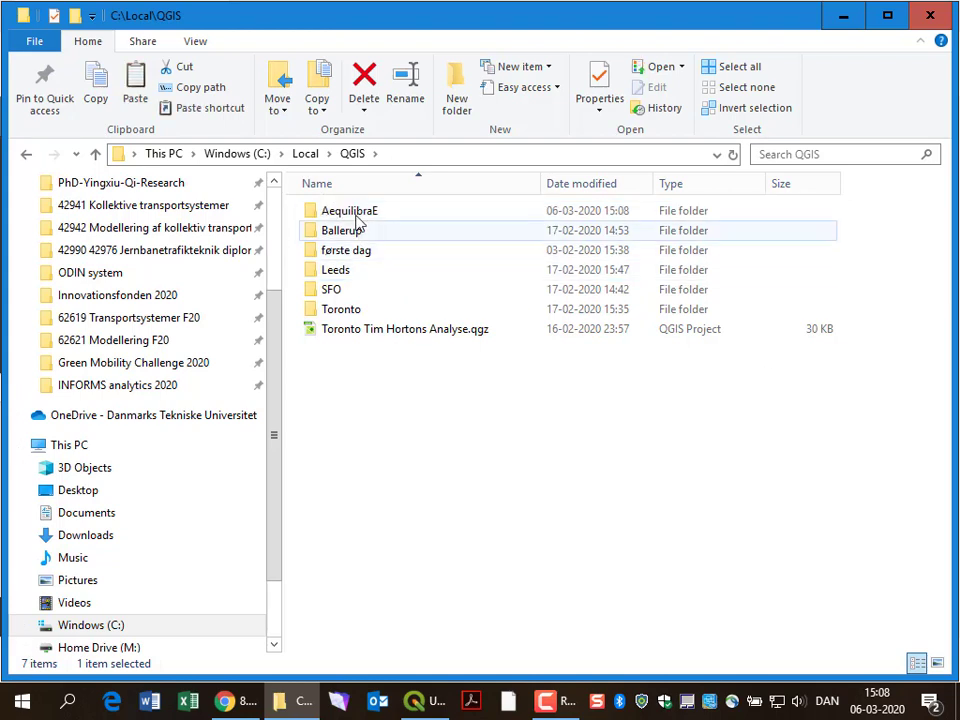
Paste the copied SiouxFalls.7z archive into the new AequilibraE folder.
double_click(334, 211)
right_click(368, 224)
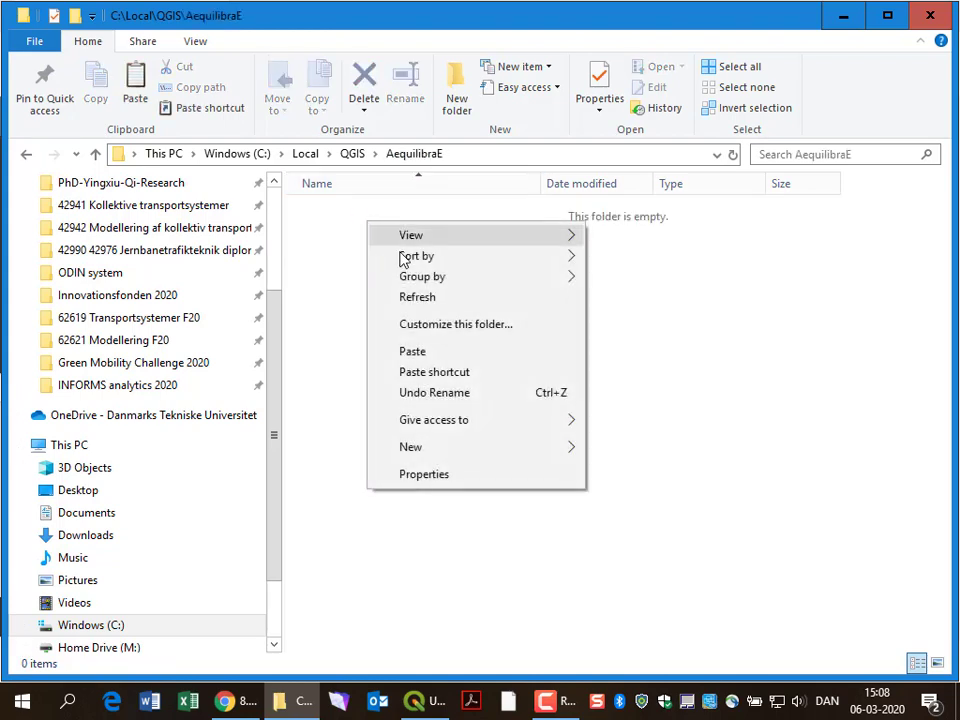
left_click(465, 355)
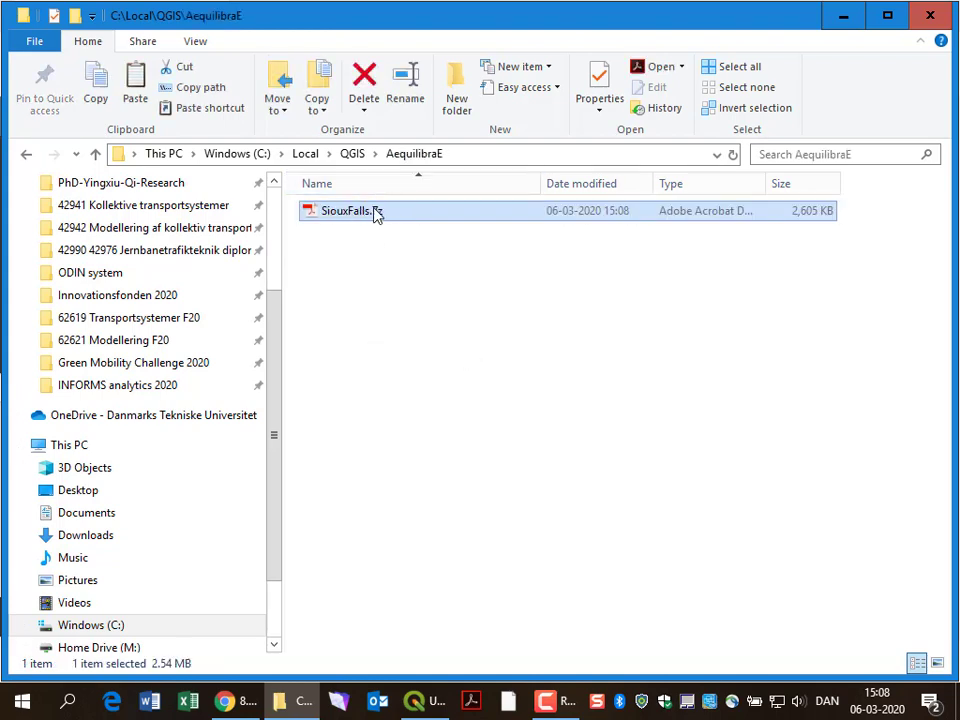
Extract SiouxFalls.7z with 7-Zip directly into the AequilibraE folder.
right_click(376, 216)
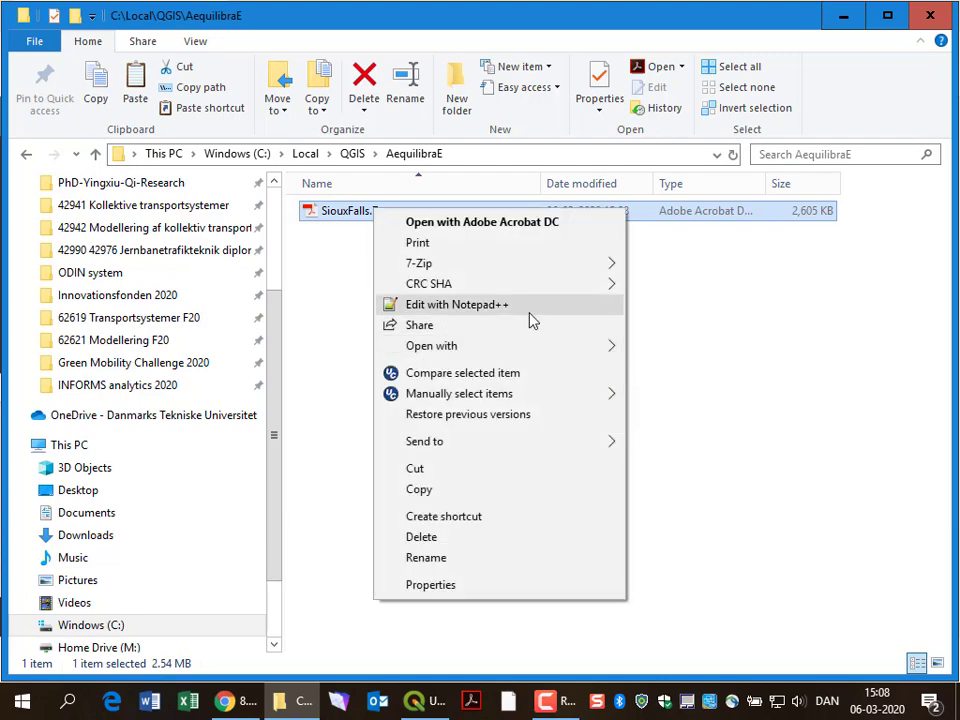
mouse_move(572, 265)
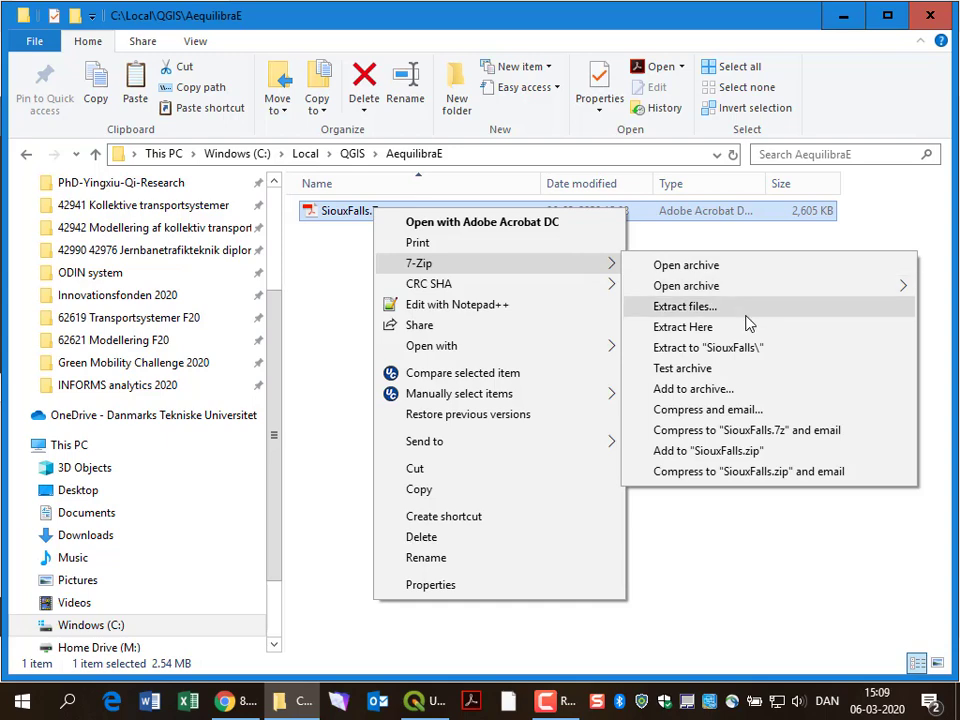
left_click(745, 329)
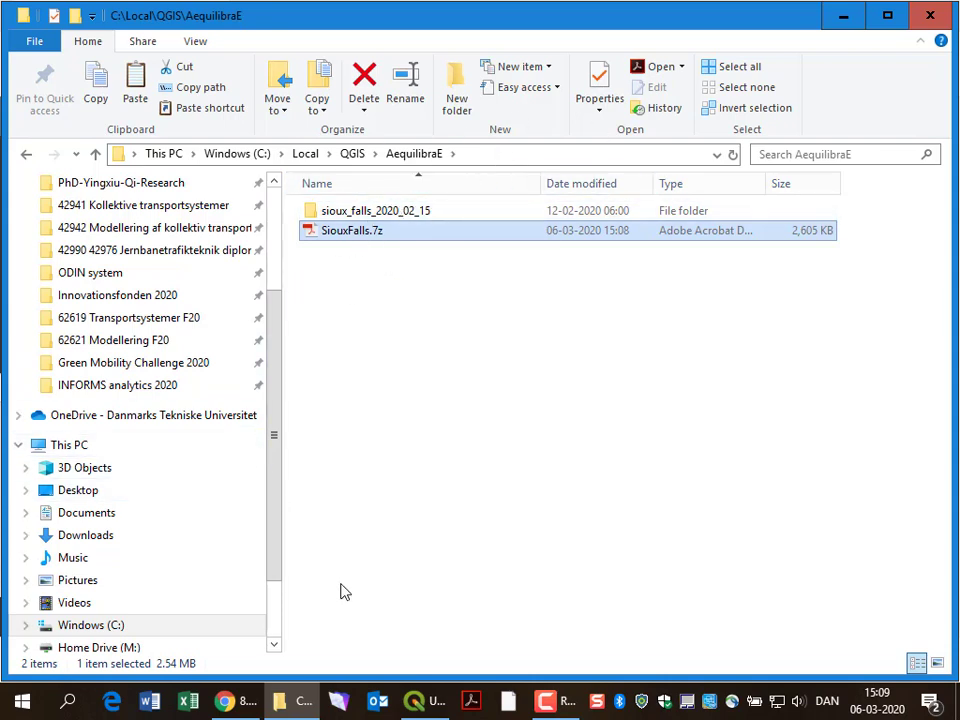
Switch to QGIS and set the plugin manager to also show experimental plugins.
left_click(428, 704)
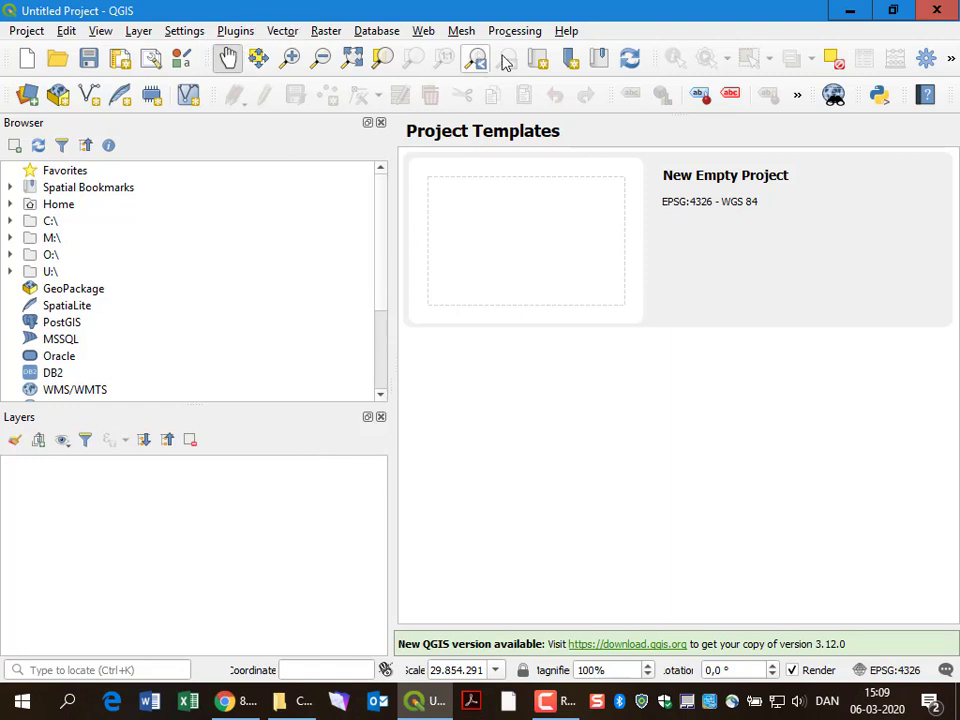
left_click(236, 32)
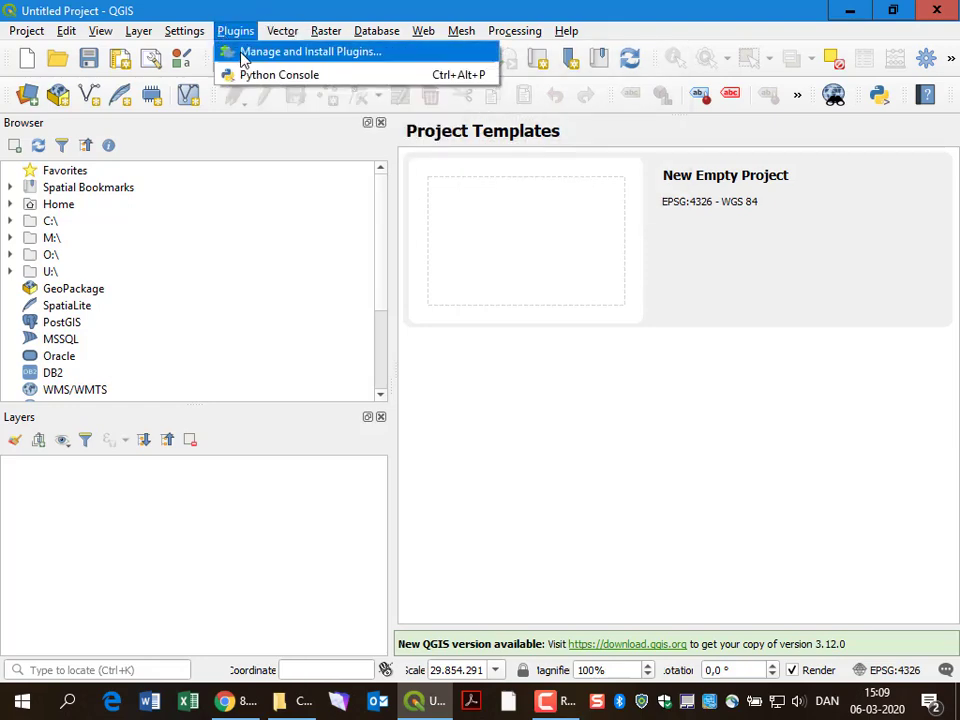
left_click(242, 54)
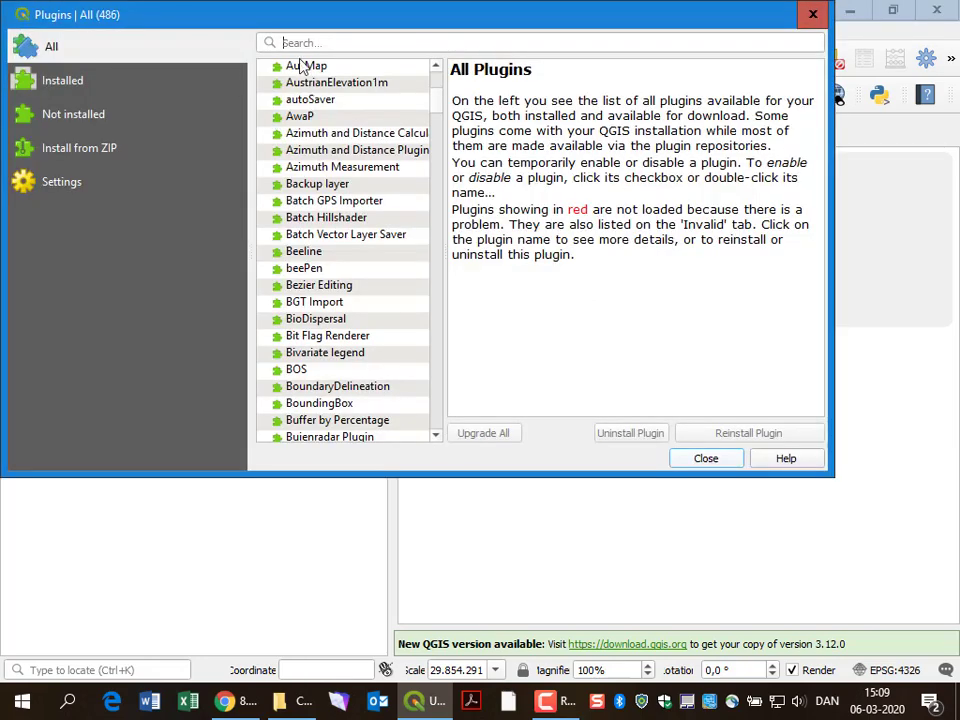
left_click(326, 43)
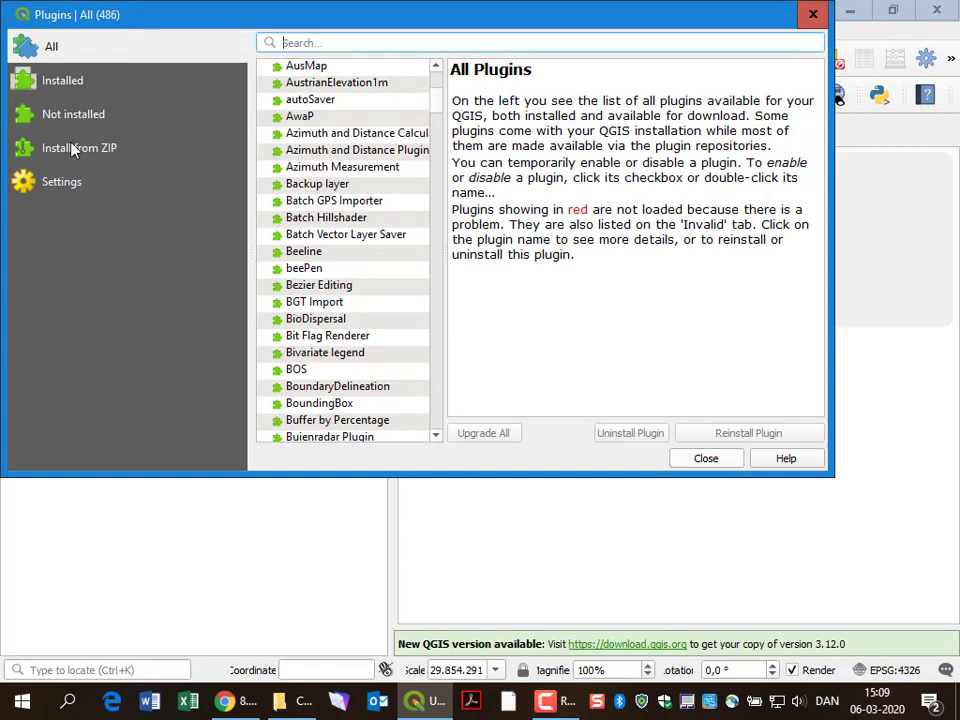
left_click(45, 183)
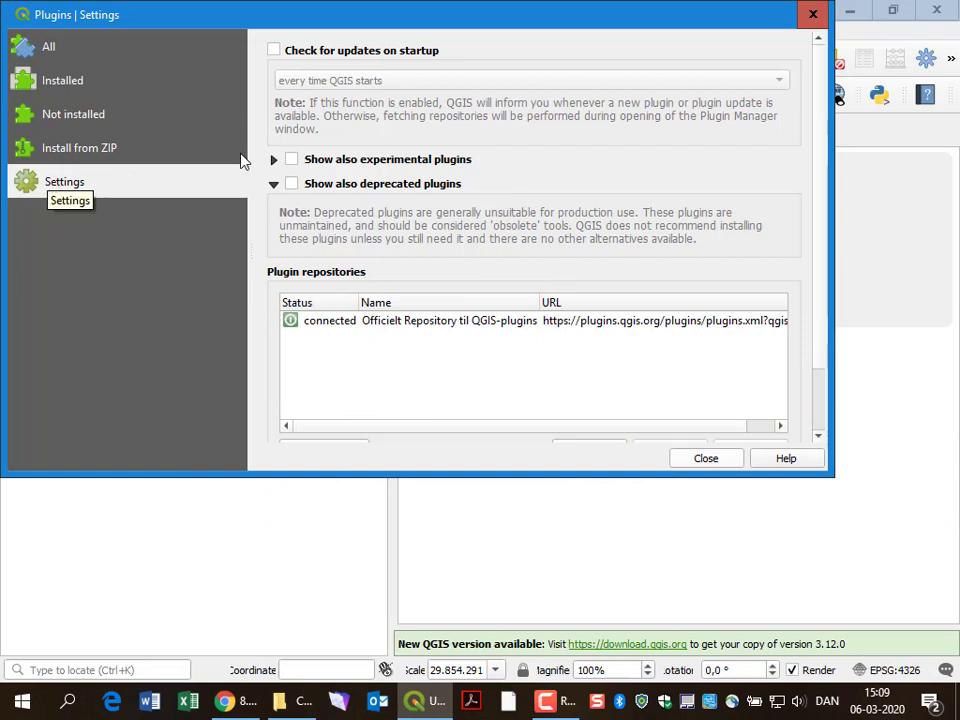
left_click(291, 160)
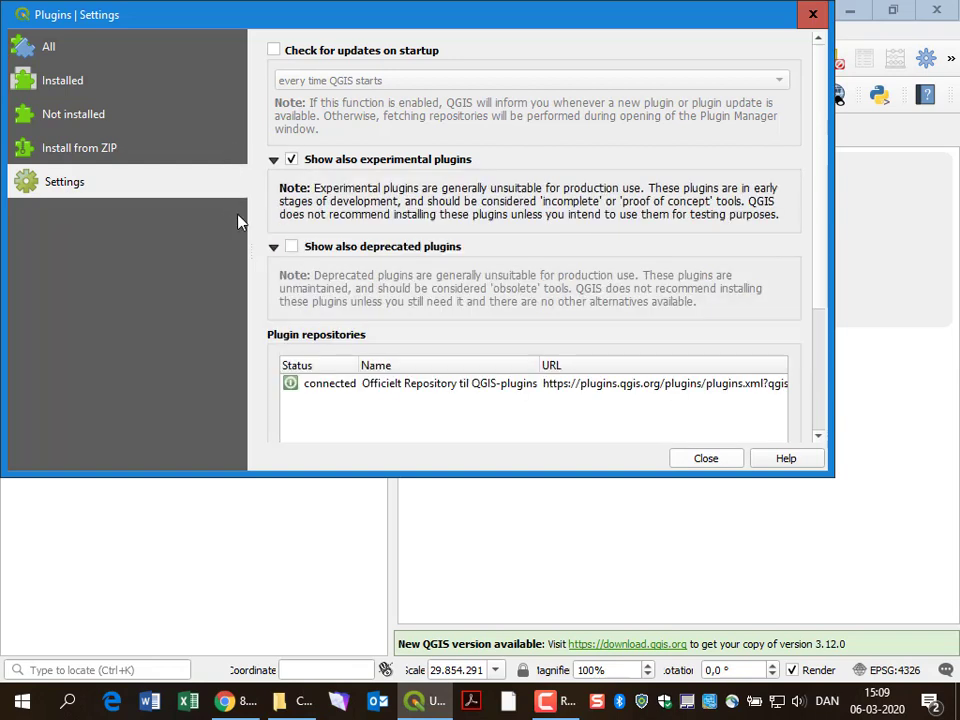
Search all plugins for "Aeq", install the experimental AequilibraE plugin version 0.6.1, and close the plugin manager.
left_click(104, 55)
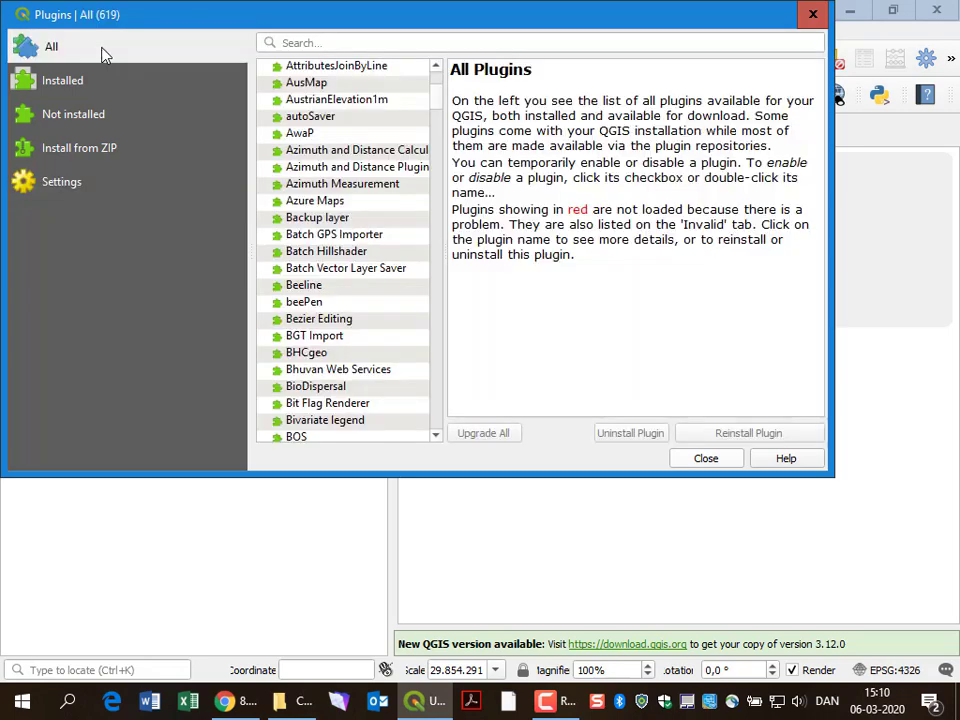
left_click(352, 43)
type("Aeq")
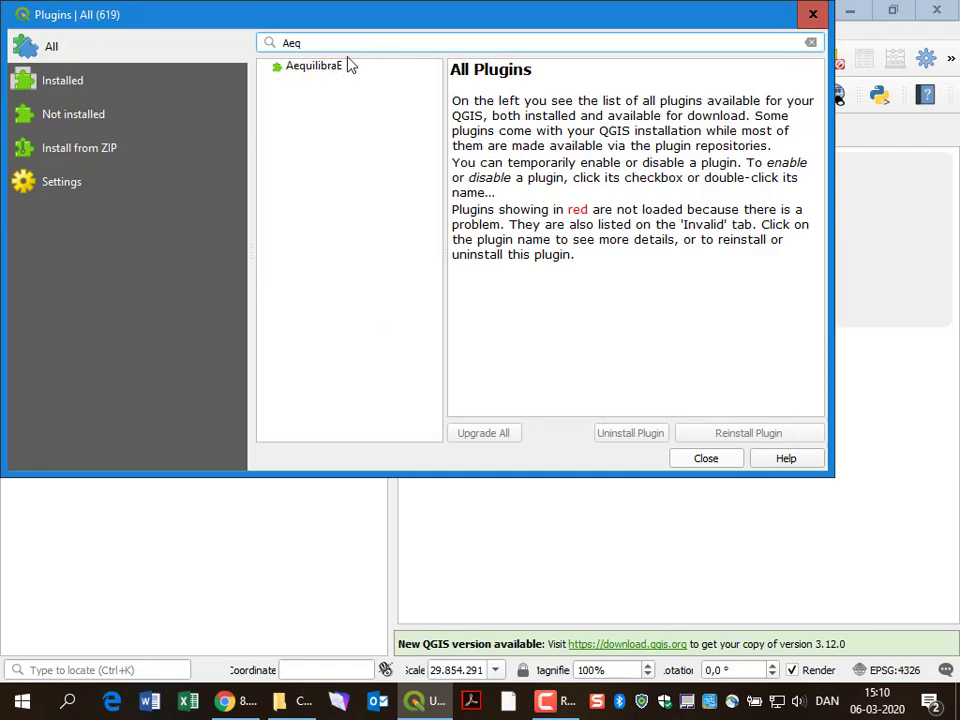
left_click(348, 66)
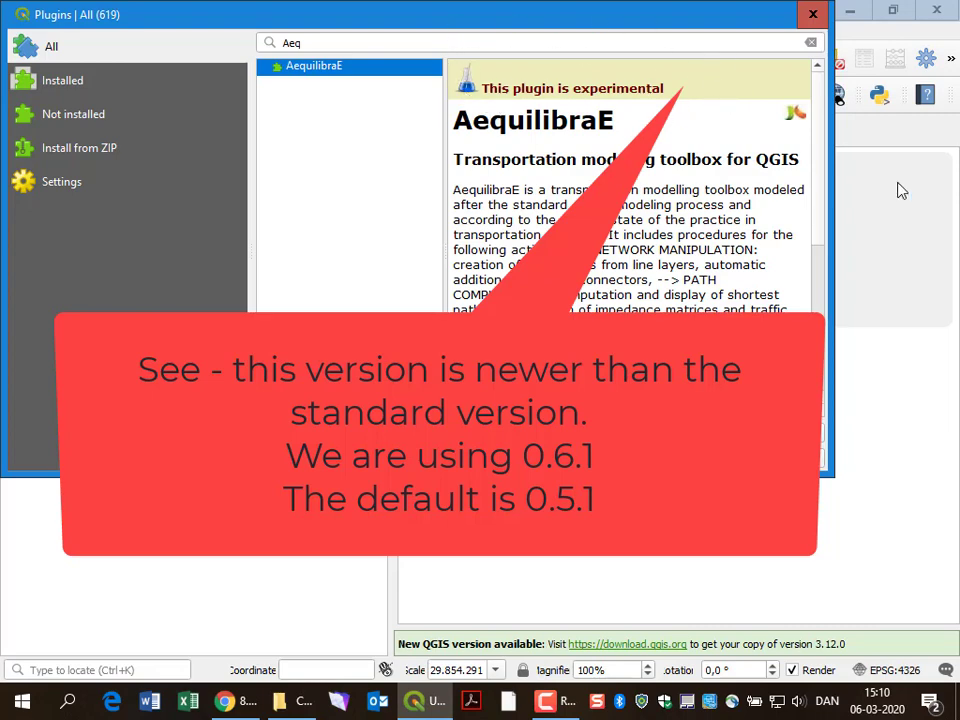
scroll(820, 224, "down", 5)
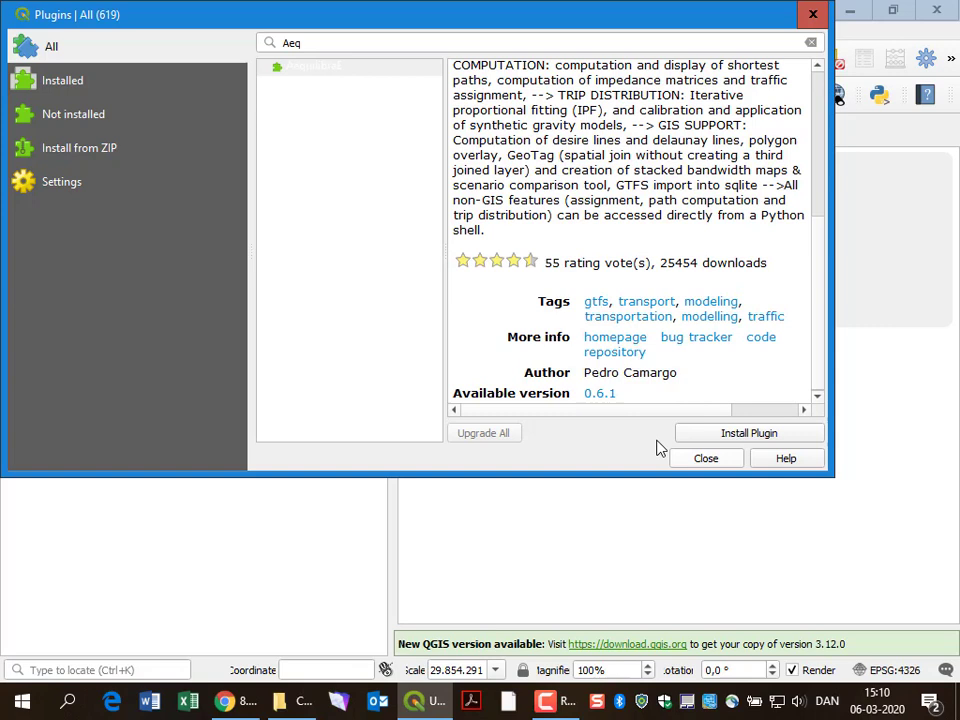
left_click(743, 436)
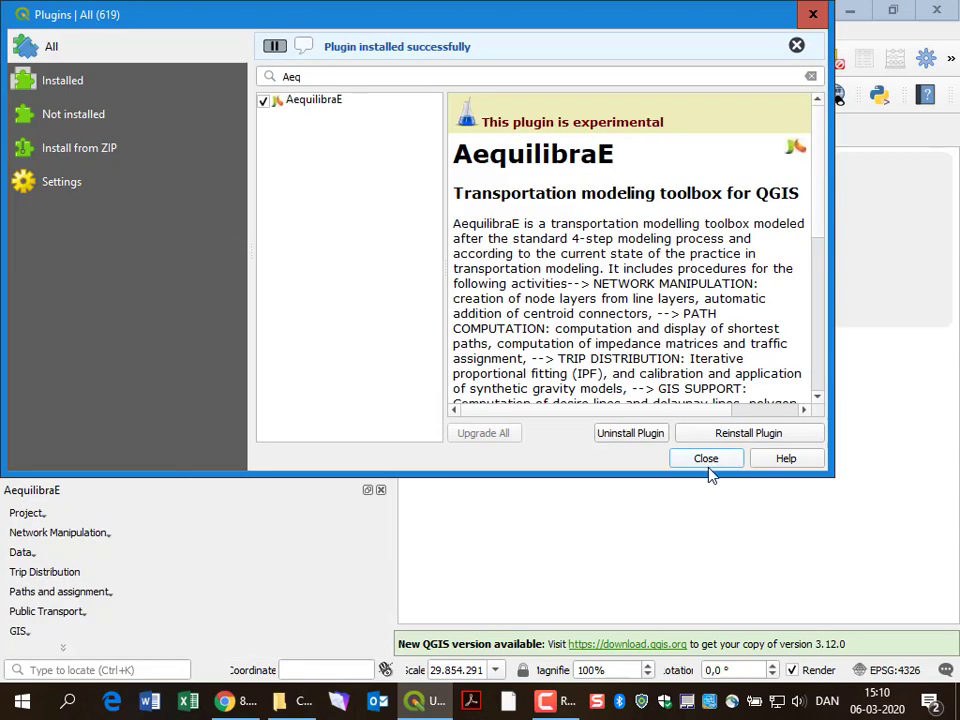
left_click(712, 464)
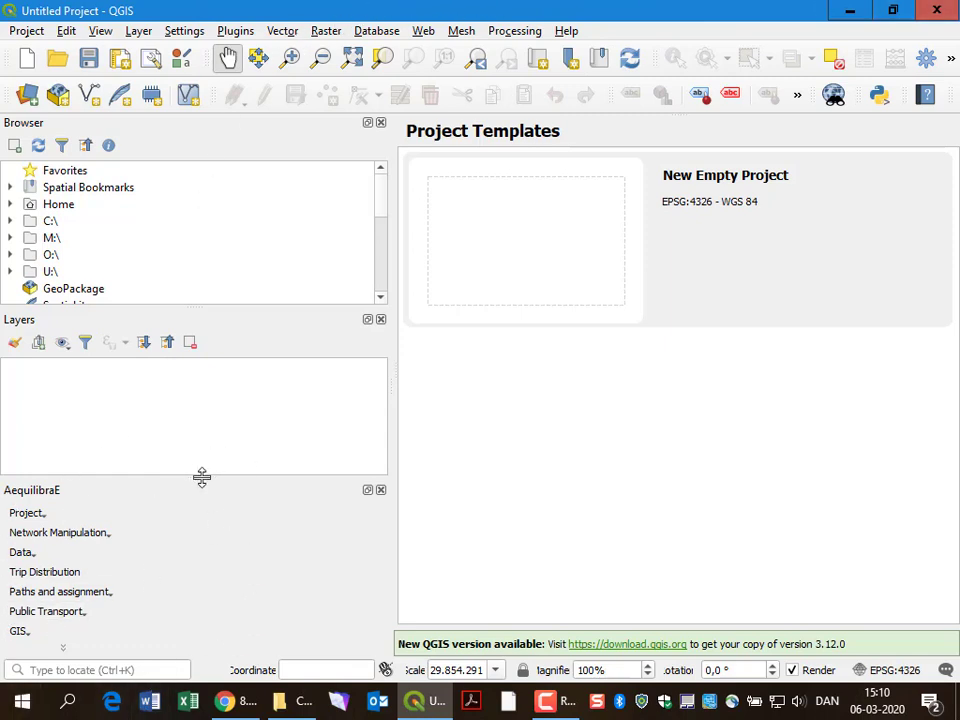
Enlarge the AequilibraE panel to show all its commands, and agree to download the plugin's compiled binaries.
left_click_drag(201, 478, 195, 366)
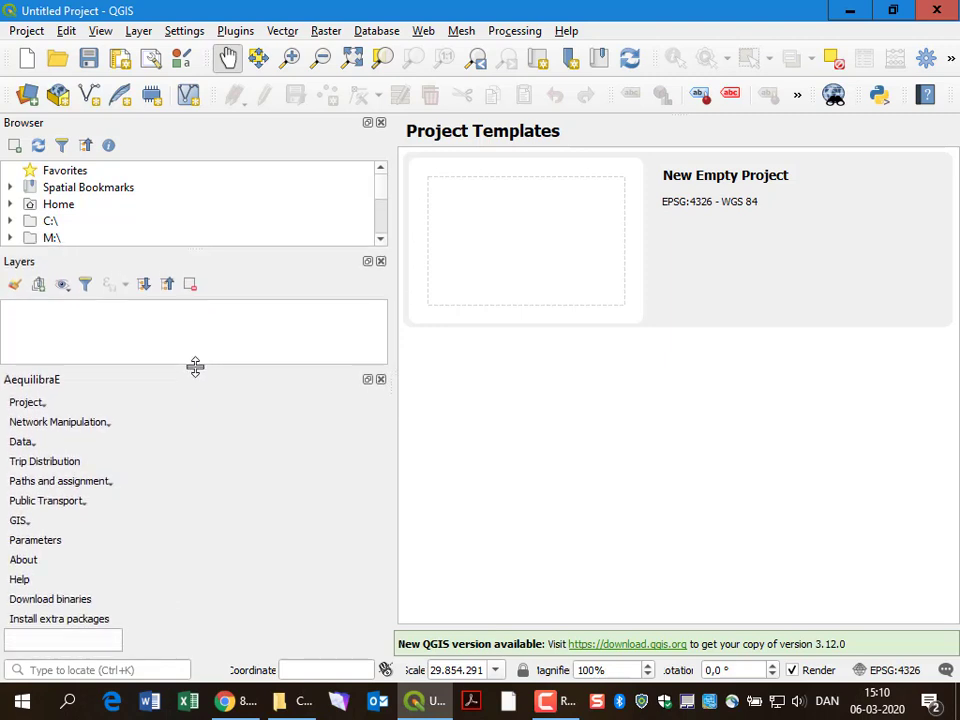
left_click(40, 504)
left_click(48, 483)
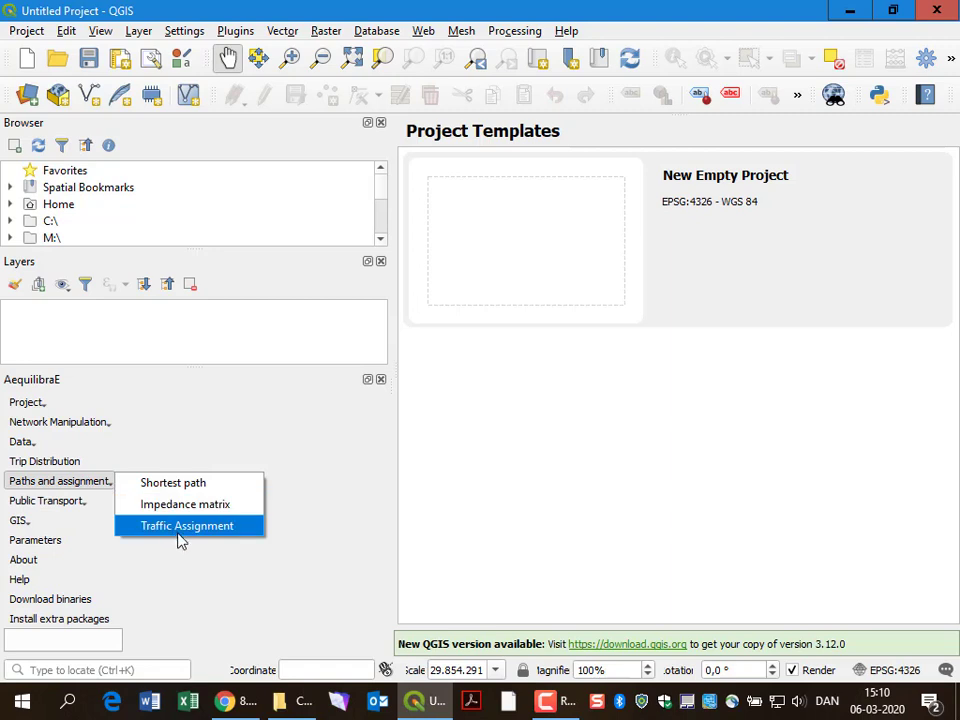
left_click(255, 600)
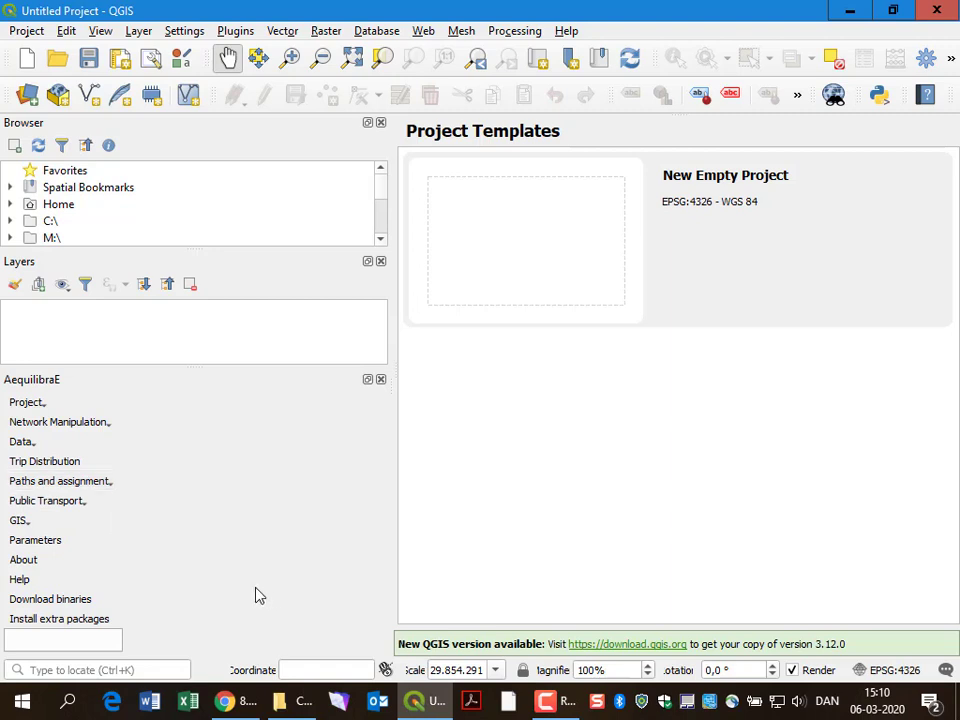
left_click(51, 600)
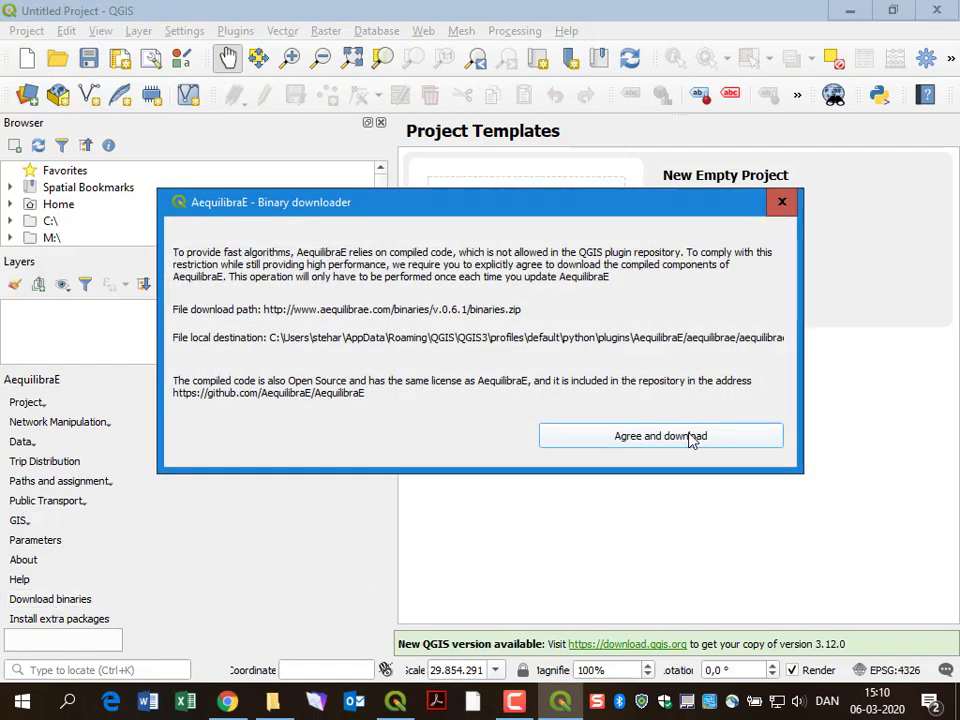
left_click(688, 442)
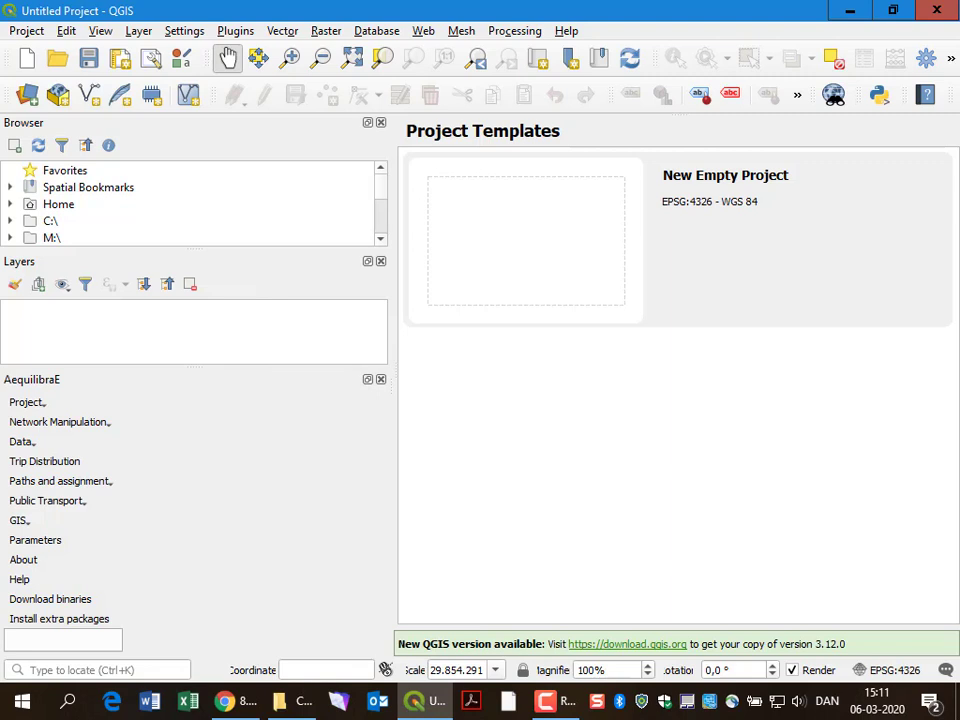
Close QGIS and start it again to reload the AequilibraE plugin.
left_click(932, 9)
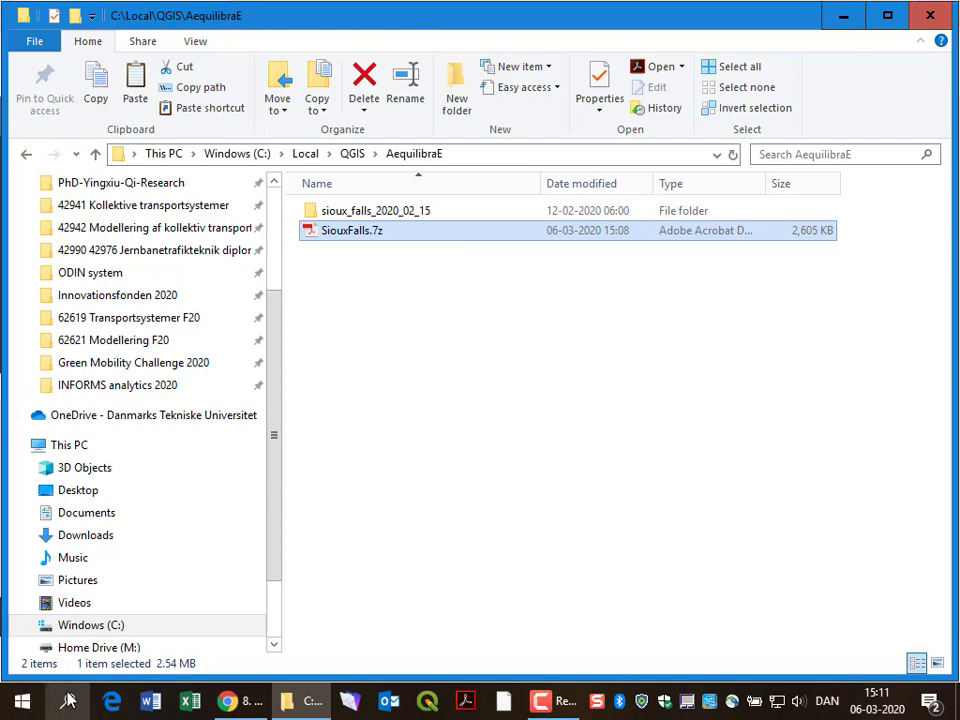
left_click(68, 700)
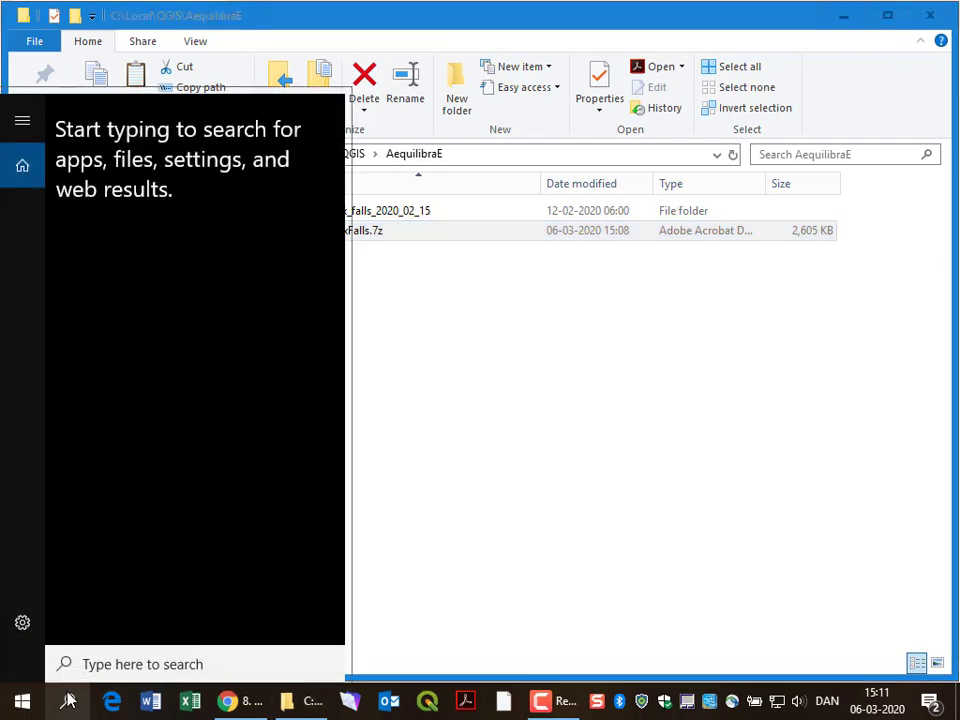
left_click(430, 704)
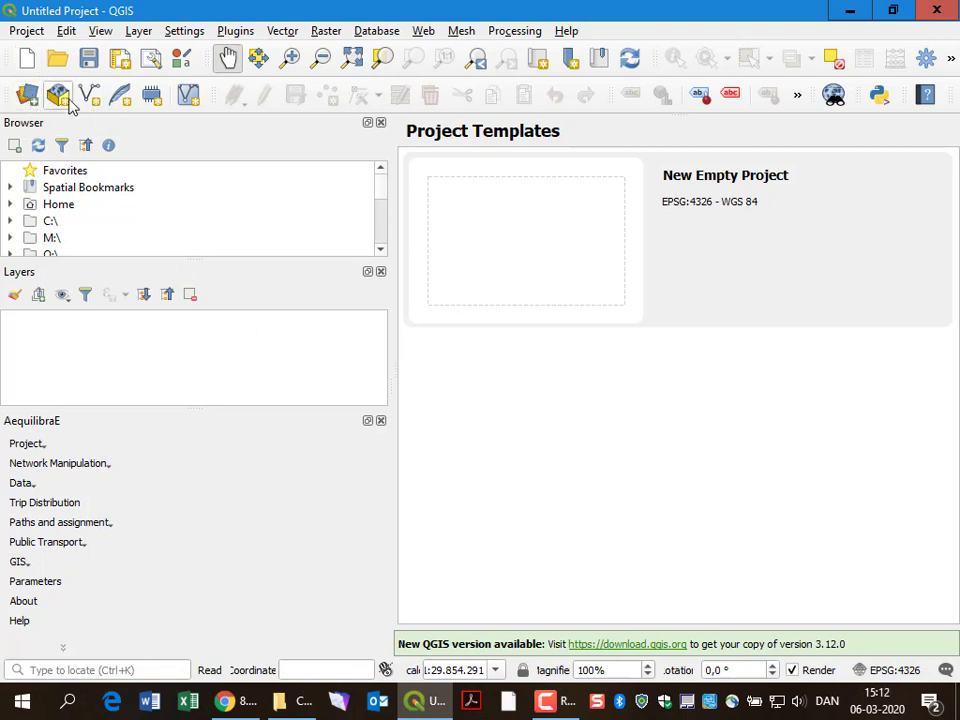
Open the AequilibraE project SiouxFalls.sqlite from Local\QGIS\AequilibraE\sioux_falls_2020_02_15\1_project.
left_click(34, 447)
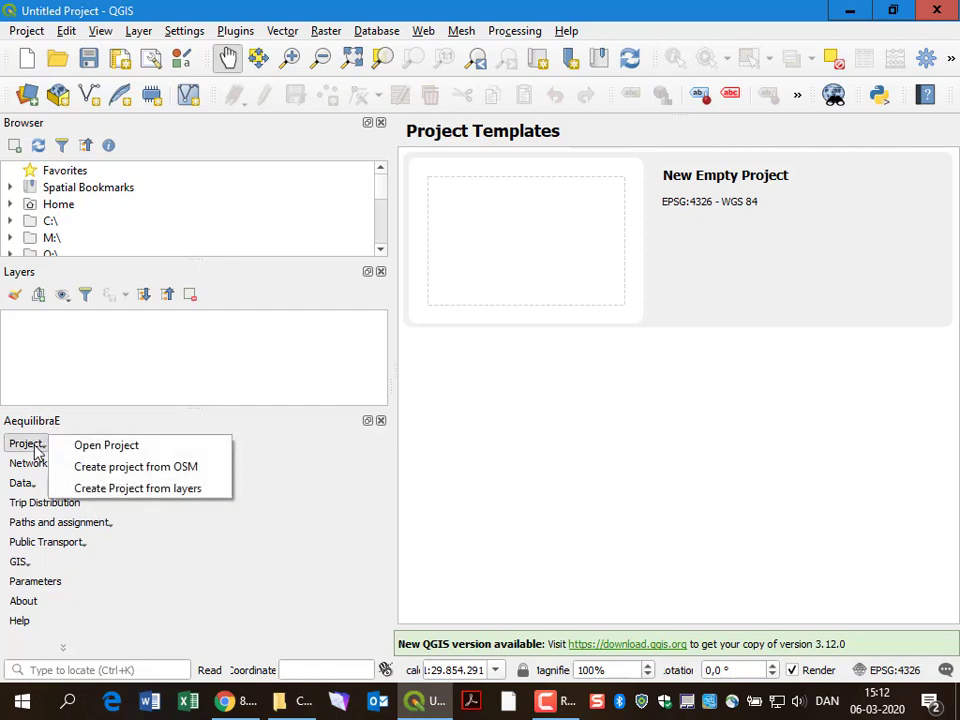
left_click(92, 447)
scroll(304, 319, "down", 3)
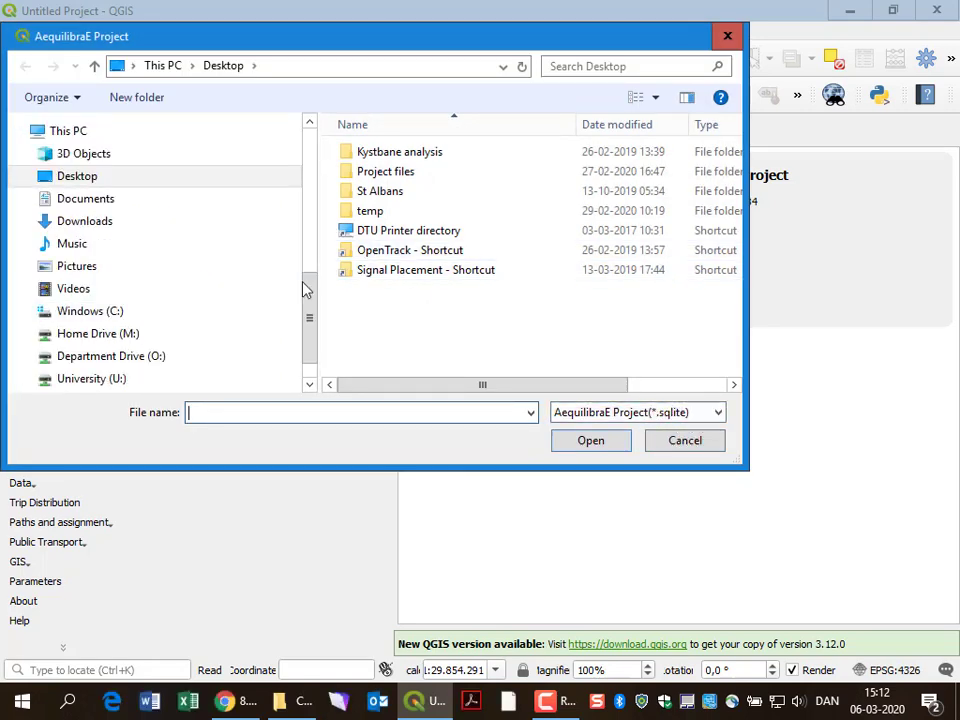
left_click_drag(309, 350, 298, 171)
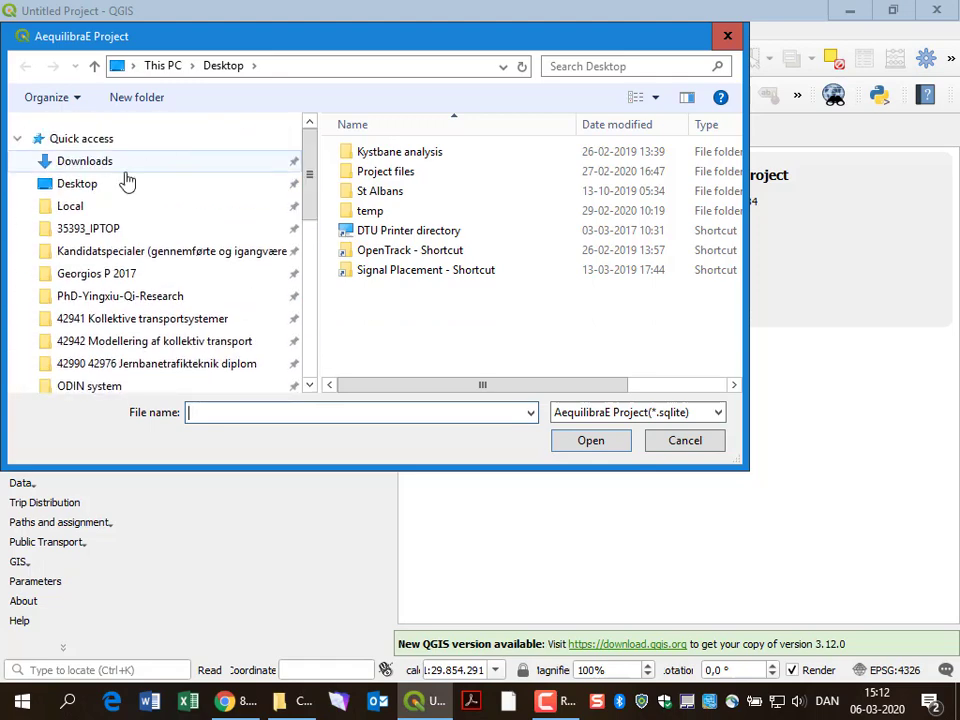
left_click(100, 206)
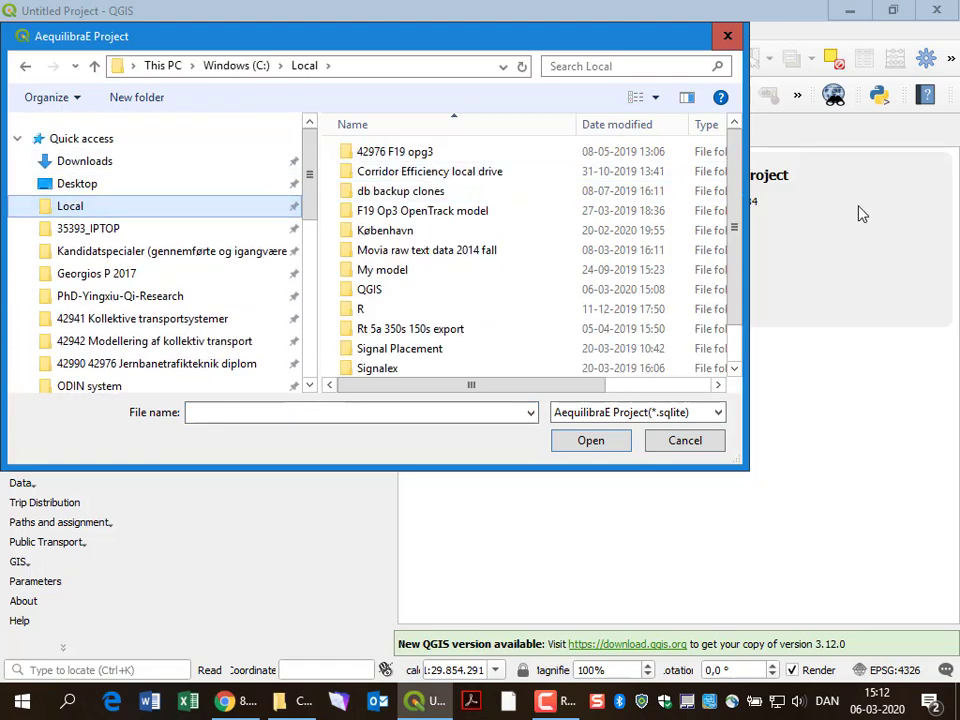
left_click_drag(735, 251, 748, 347)
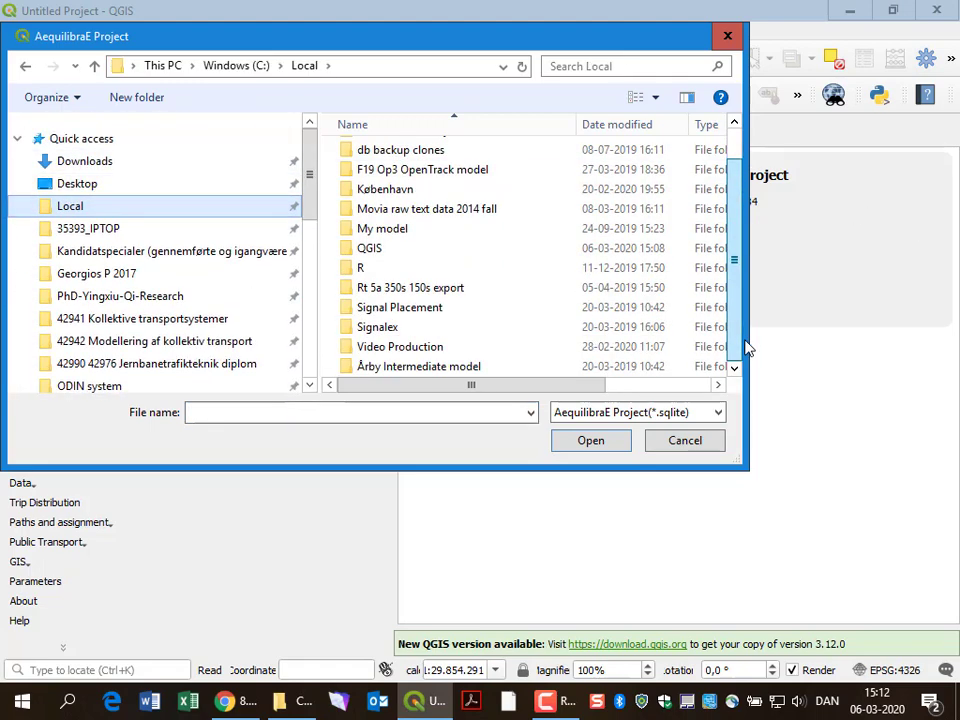
double_click(383, 250)
double_click(385, 152)
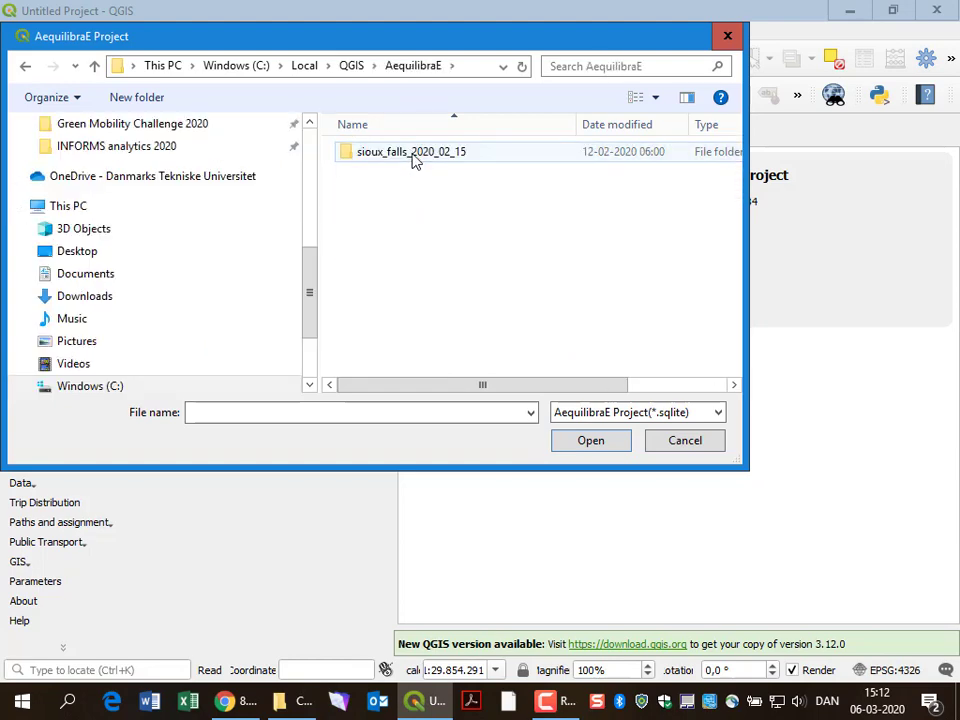
double_click(415, 155)
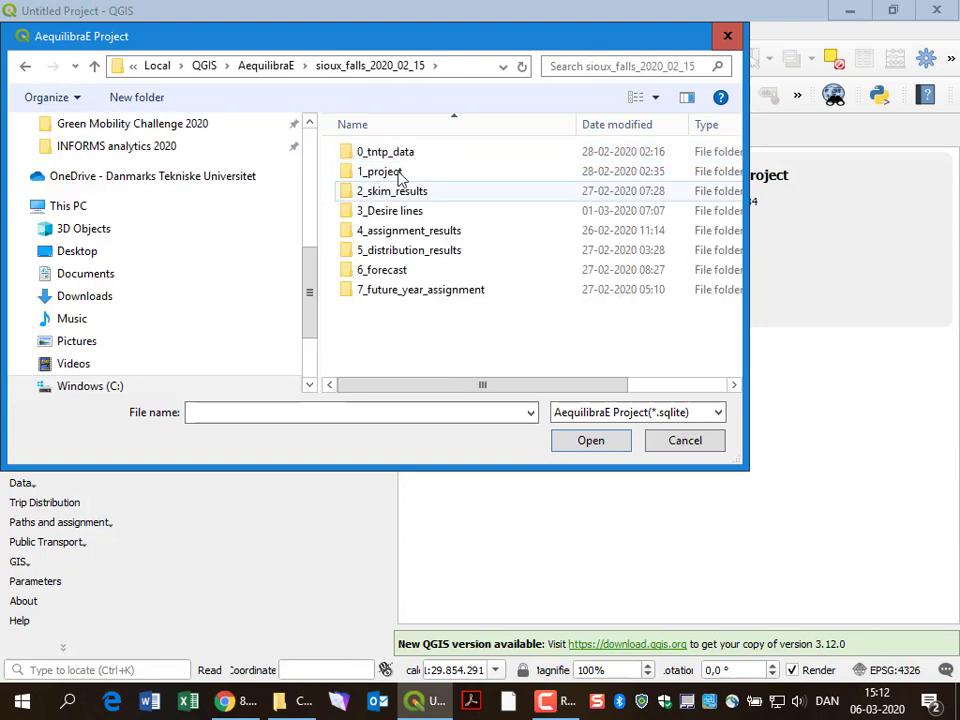
double_click(392, 174)
left_click(413, 162)
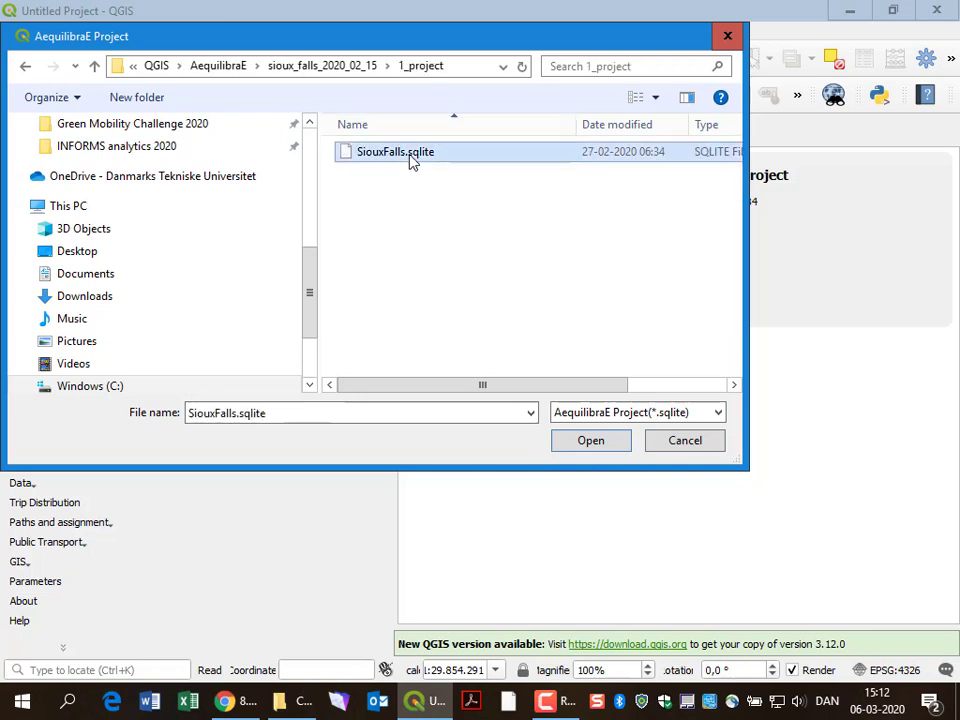
left_click(578, 446)
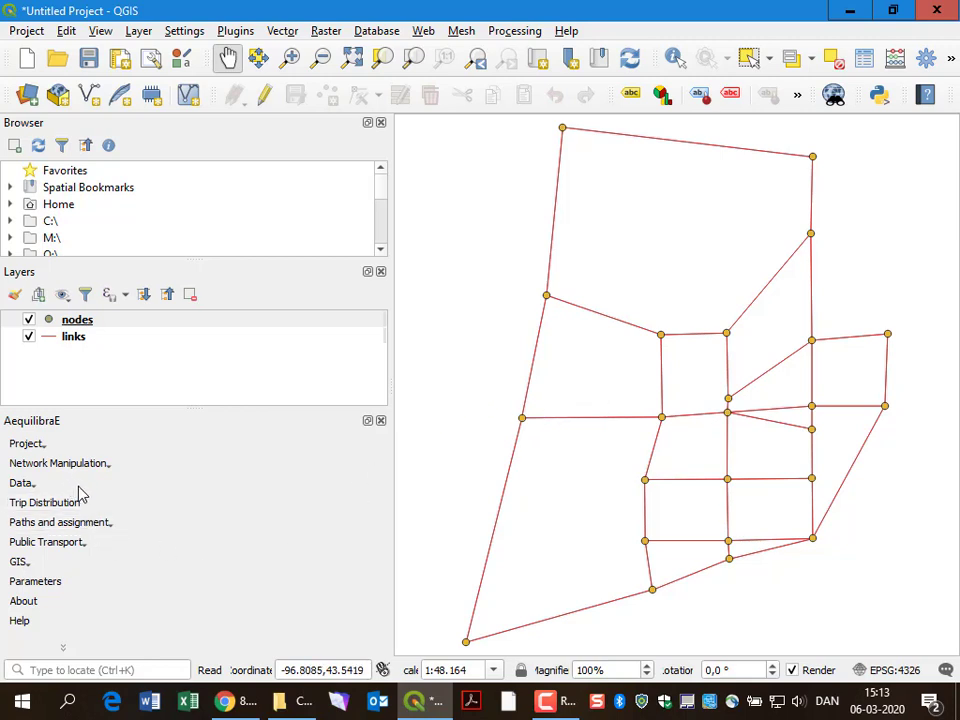
Open AequilibraE's Traffic Assignment toolbox and go to its traffic class settings.
left_click(100, 528)
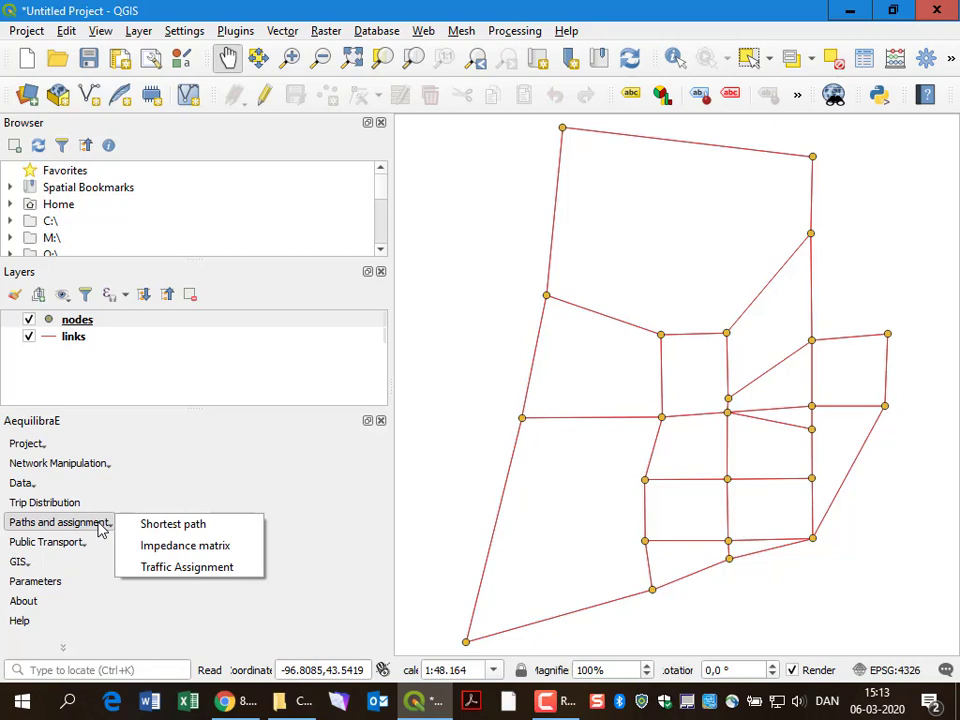
left_click(212, 571)
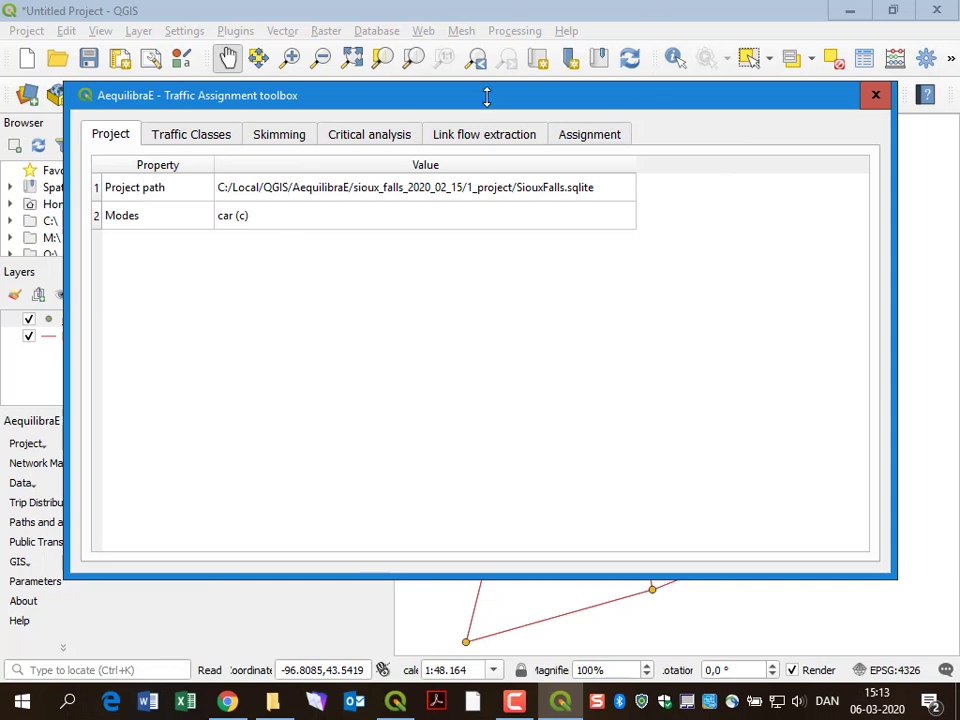
left_click(198, 135)
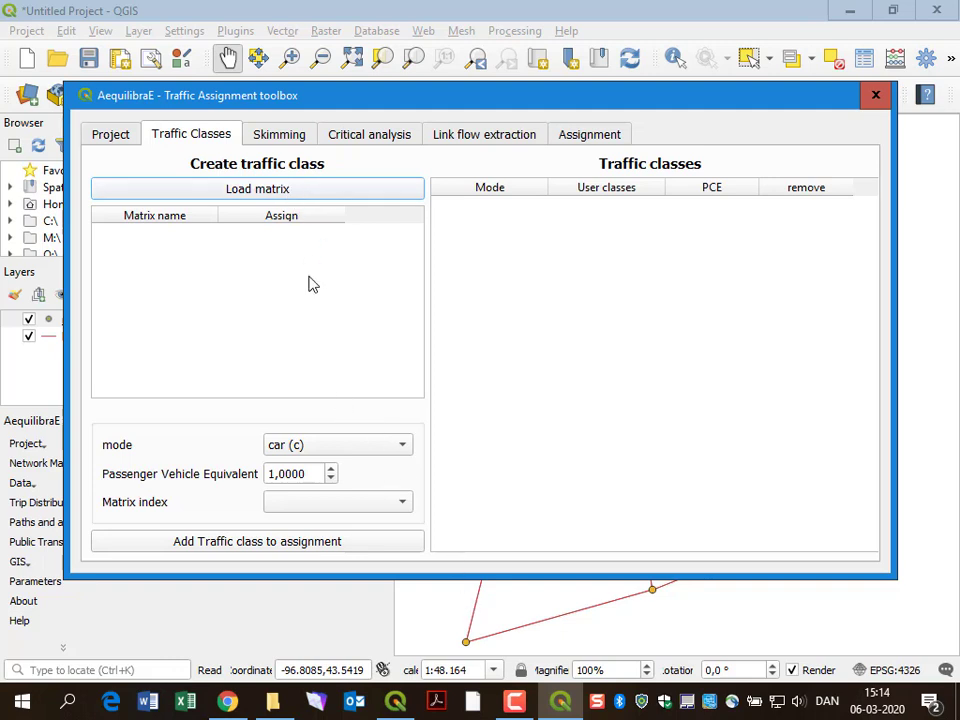
Load the AequilibraE-format matrix demand.aem from the 0_tntp_data folder of sioux_falls_2020_02_15 for the traffic class.
left_click(310, 198)
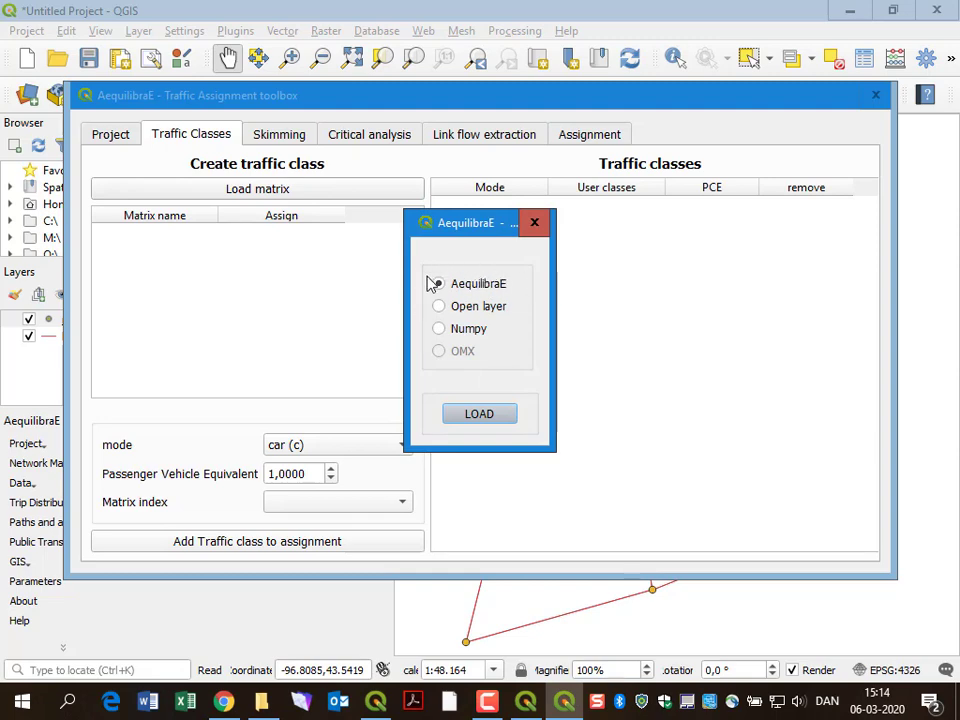
left_click(480, 416)
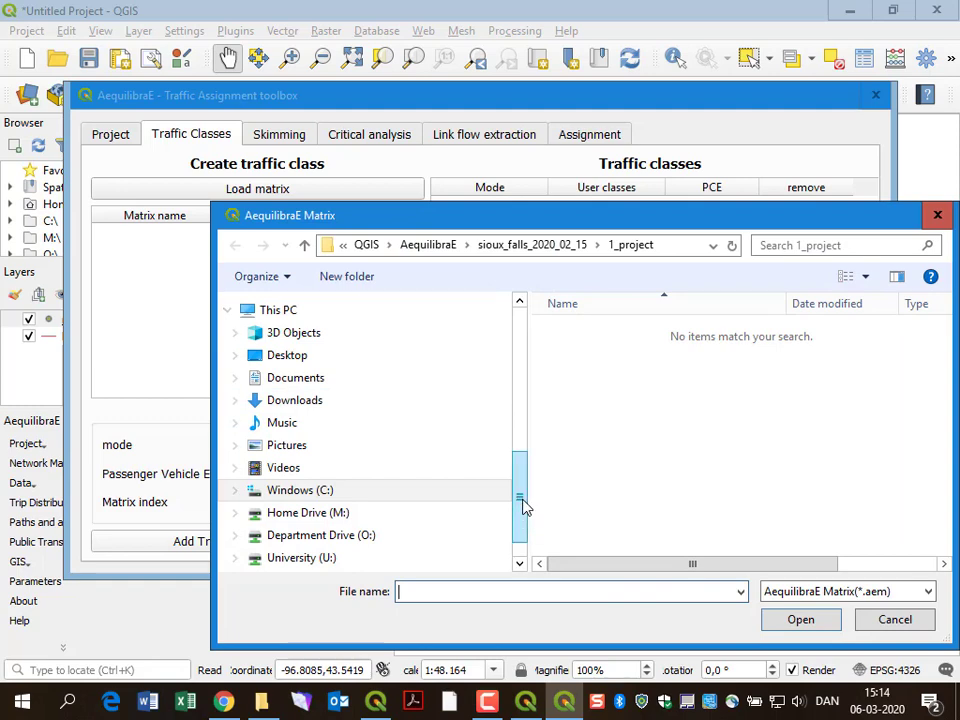
scroll(332, 377, "up", 5)
left_click(300, 381)
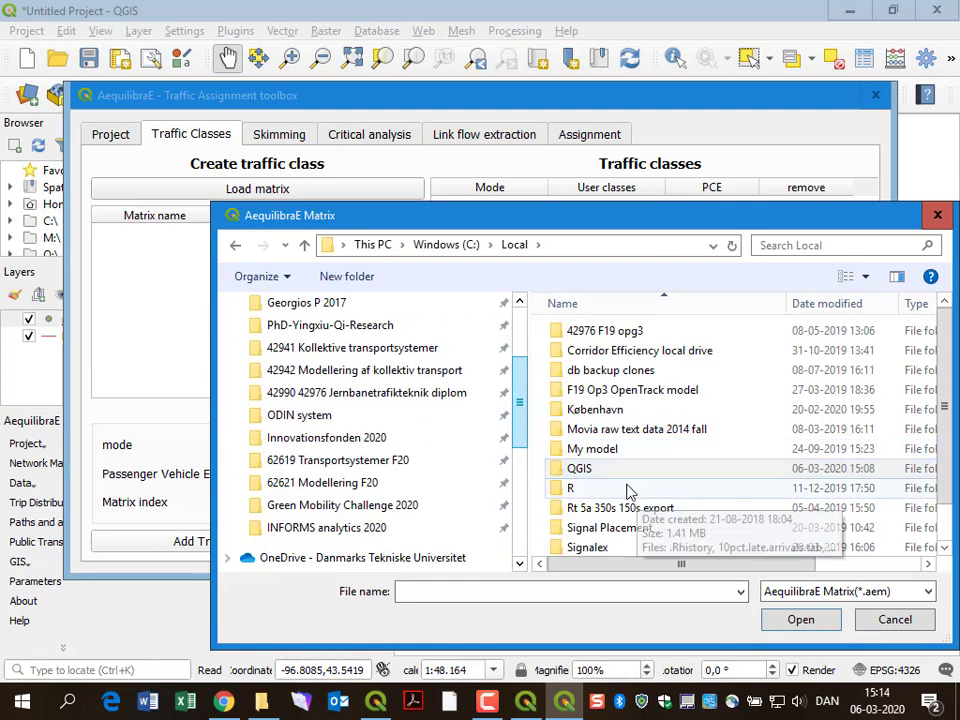
double_click(632, 468)
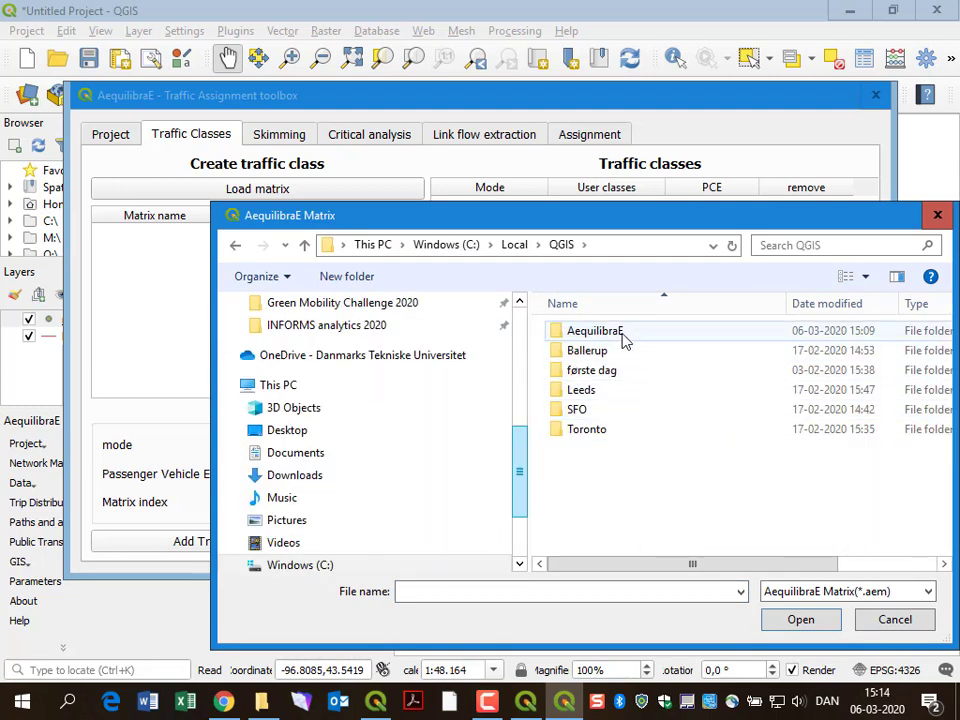
double_click(600, 332)
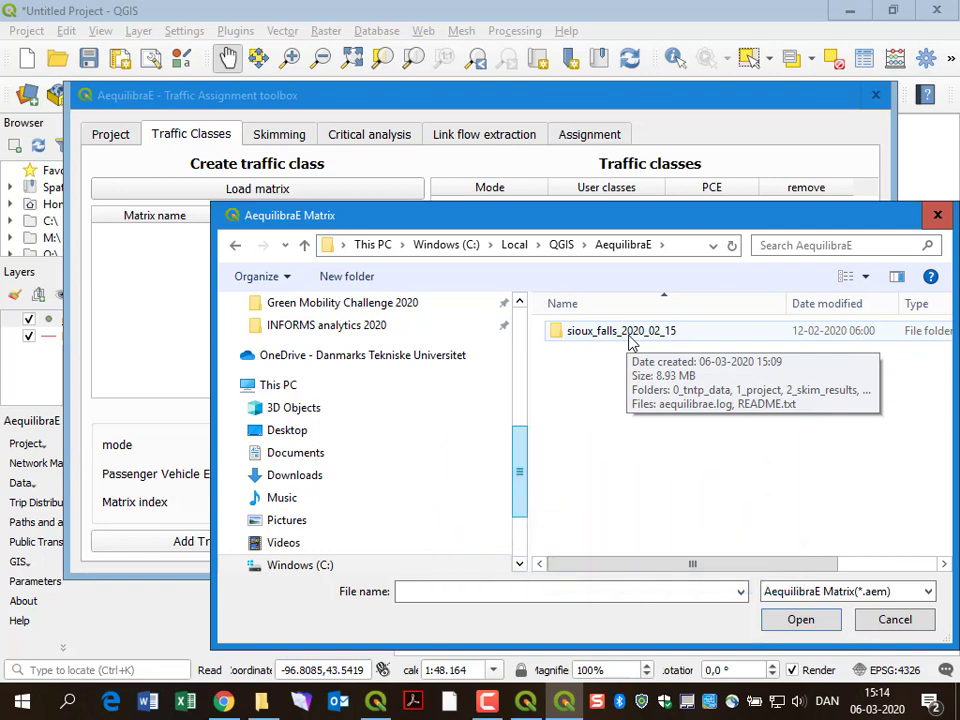
double_click(630, 335)
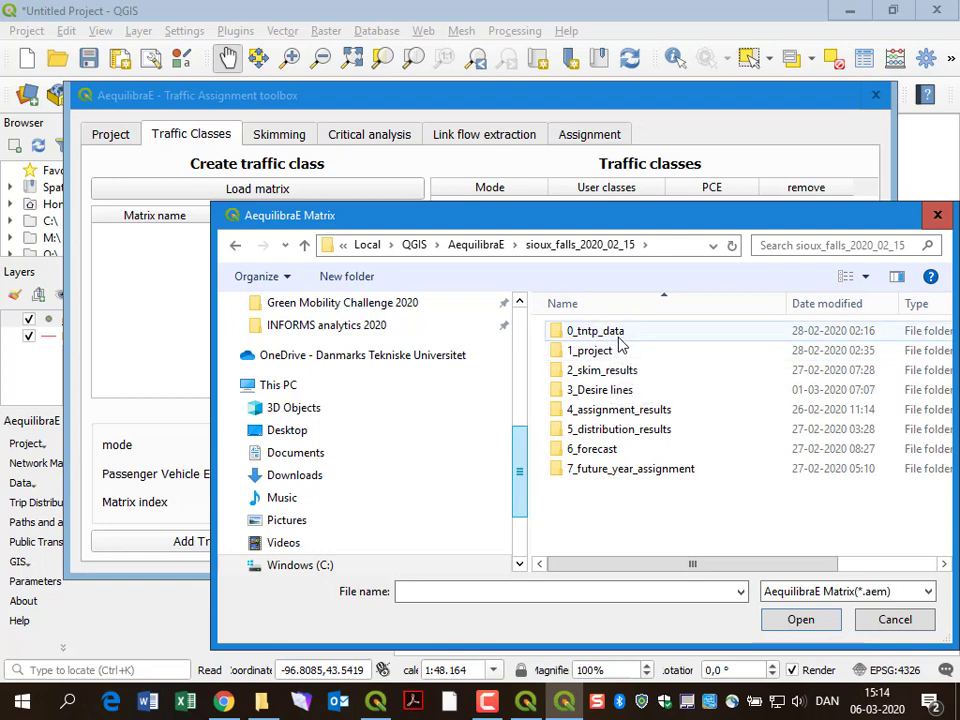
double_click(621, 338)
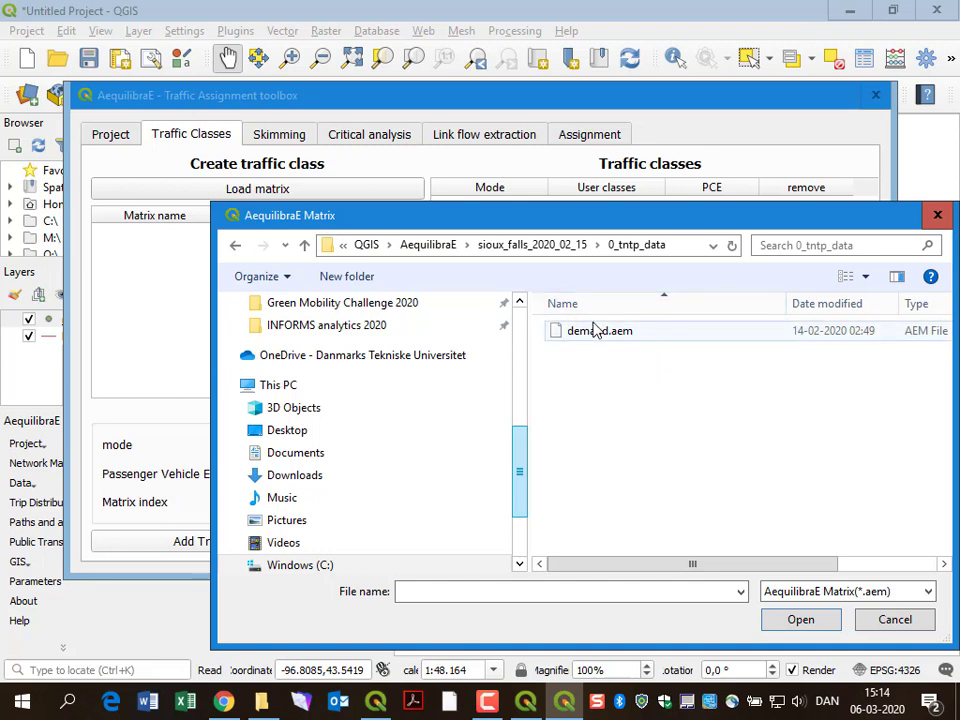
left_click(596, 335)
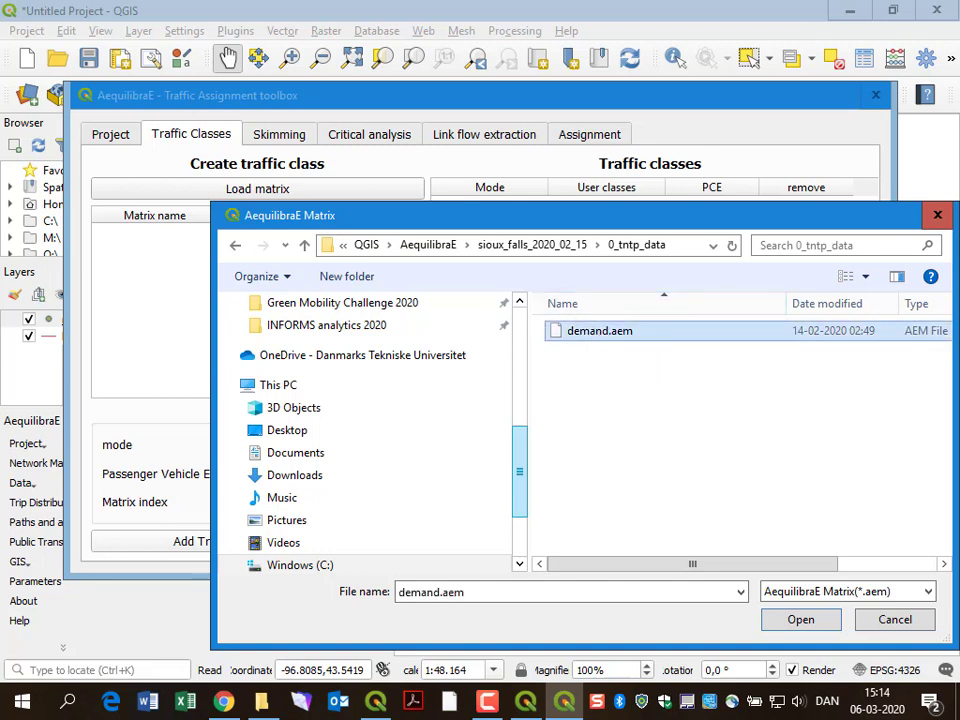
left_click(799, 621)
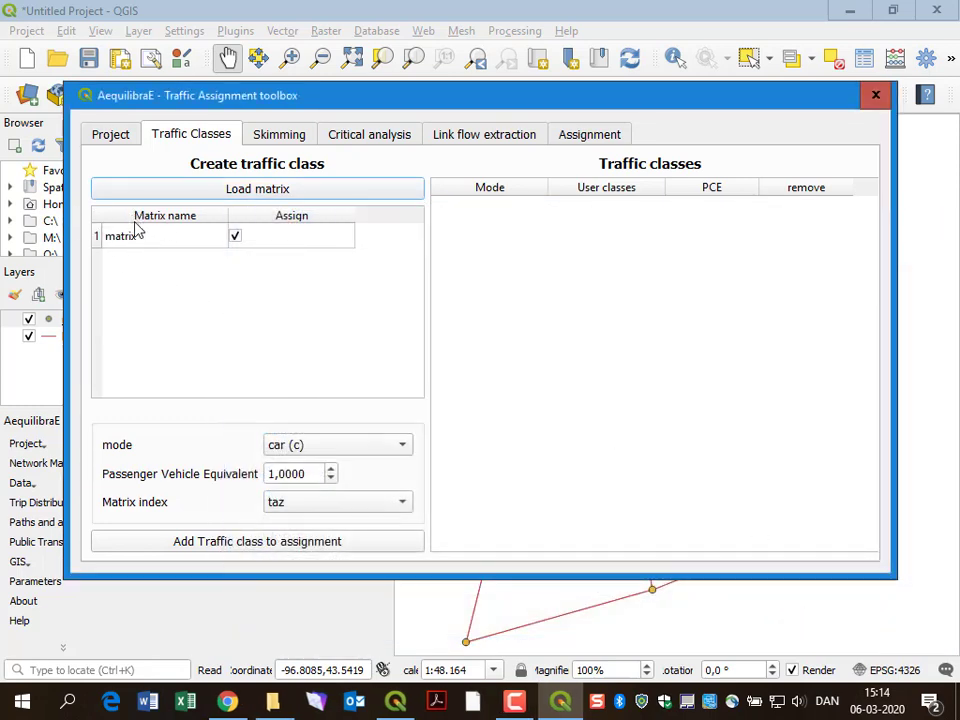
Add the car (c) traffic class to the assignment and create a distance skim for it with only the blended result.
left_click(243, 552)
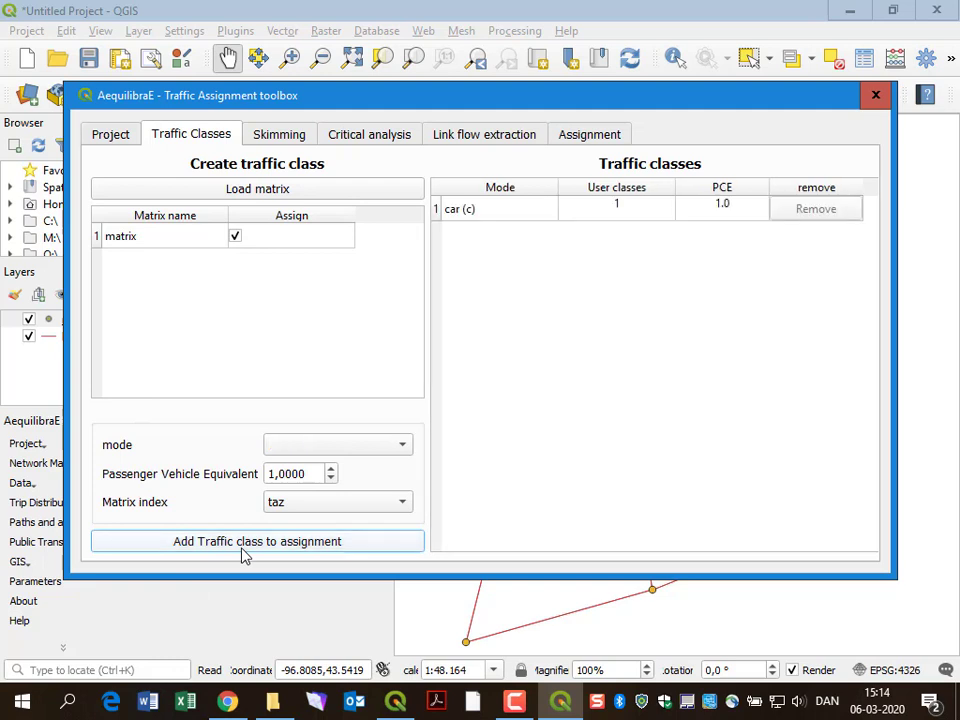
left_click(285, 138)
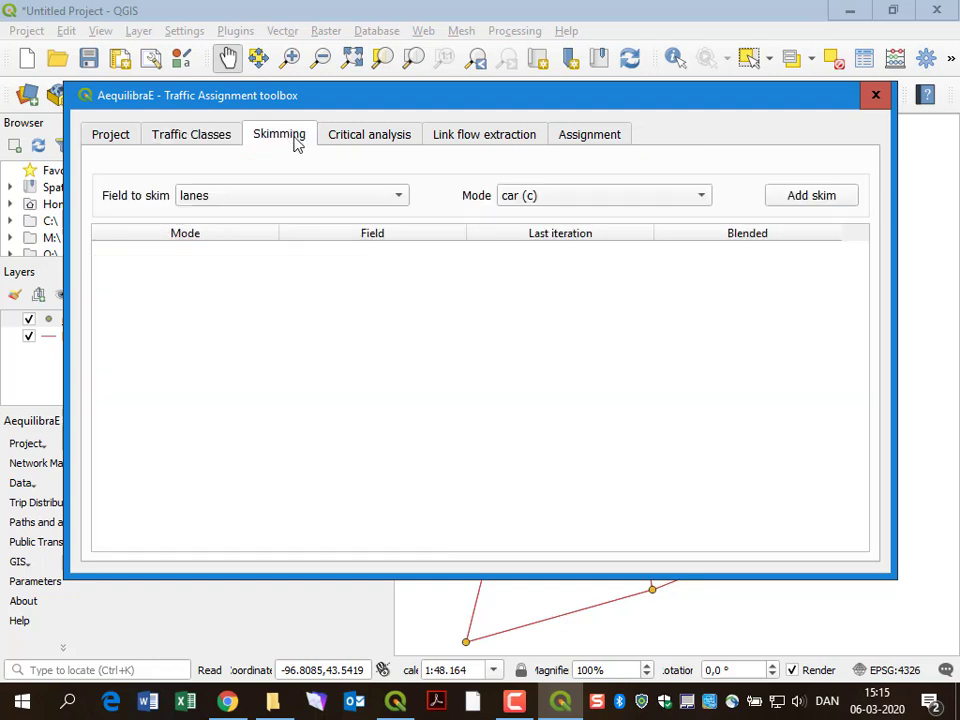
left_click(382, 198)
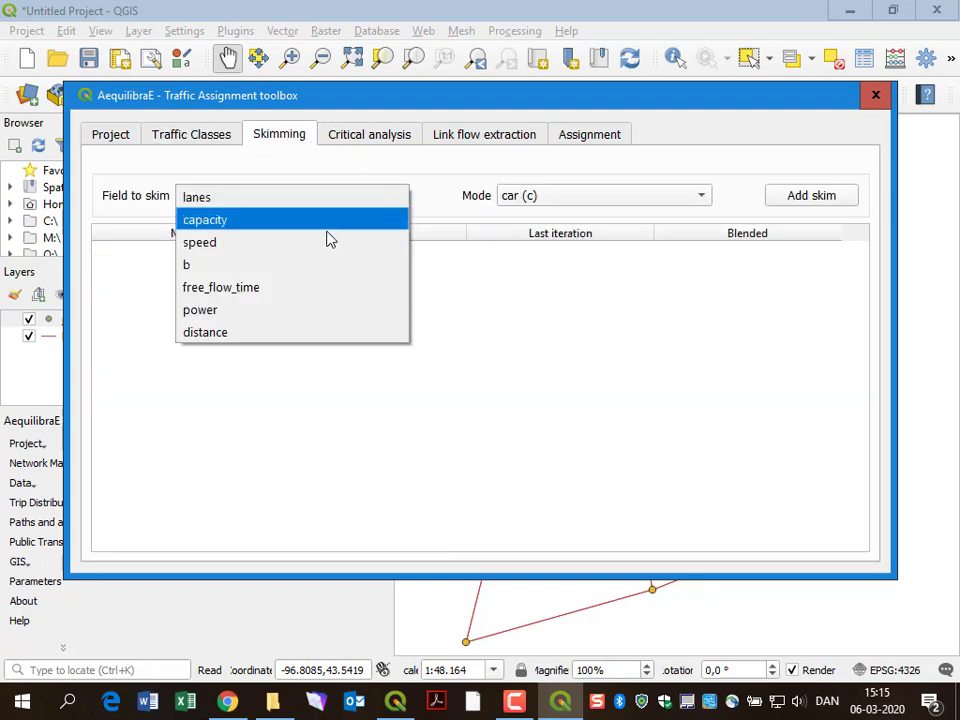
left_click(291, 333)
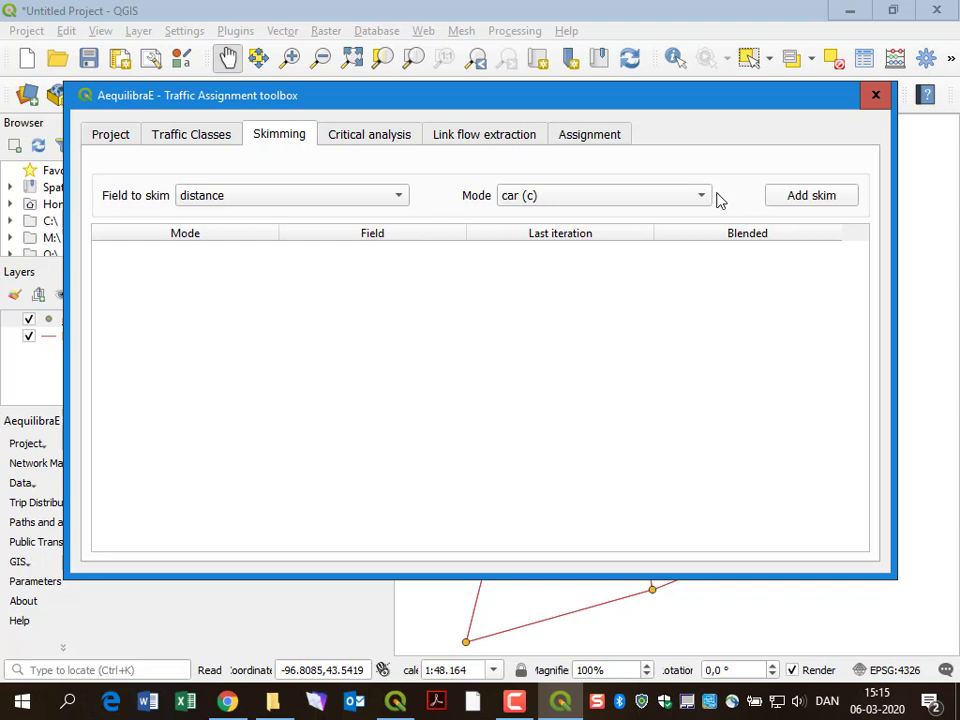
left_click(825, 203)
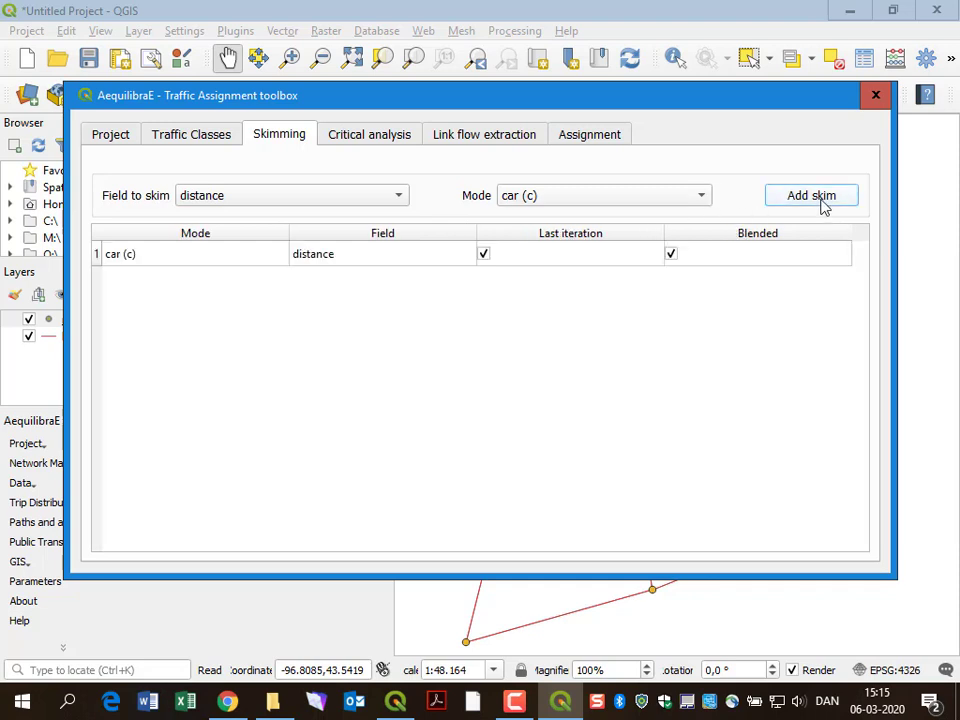
left_click(485, 255)
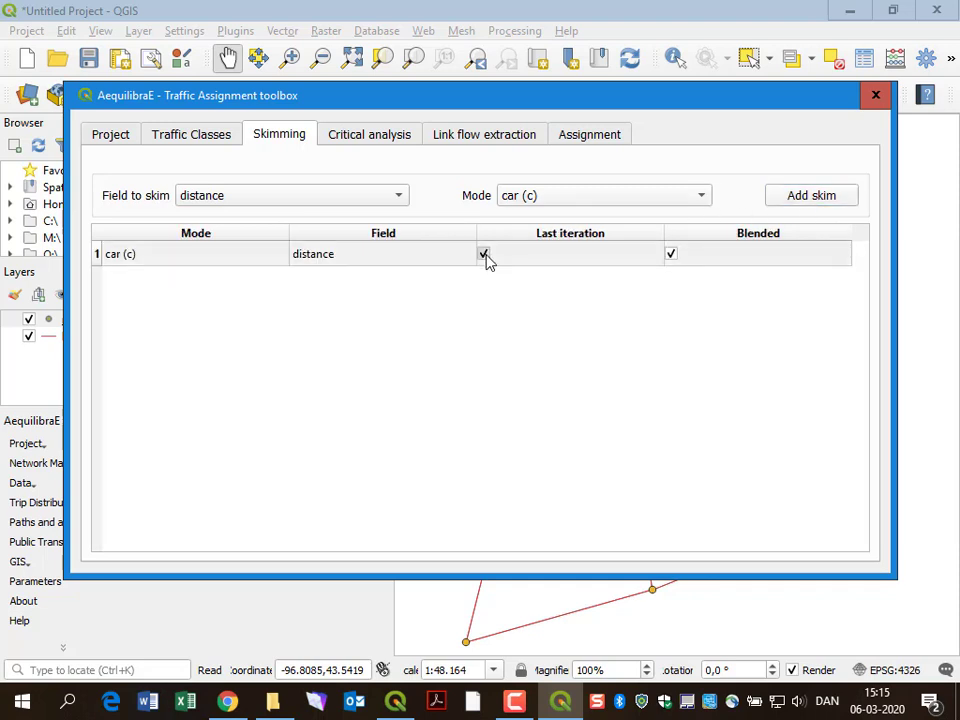
left_click(485, 255)
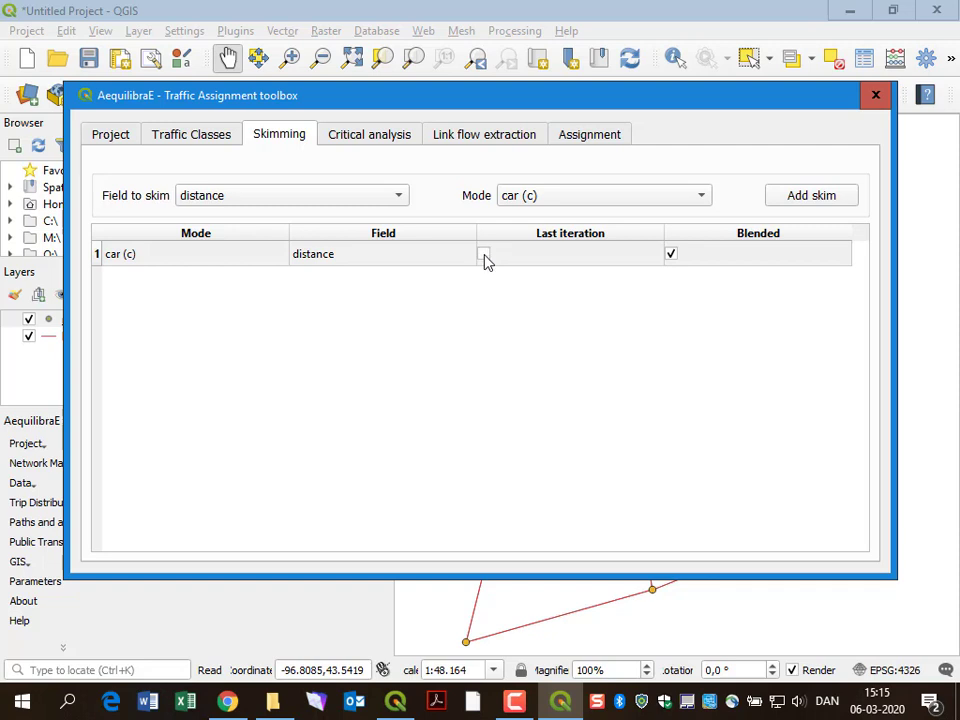
Add a free_flow_time skim for mode car (c) with only the last iteration enabled.
left_click(287, 194)
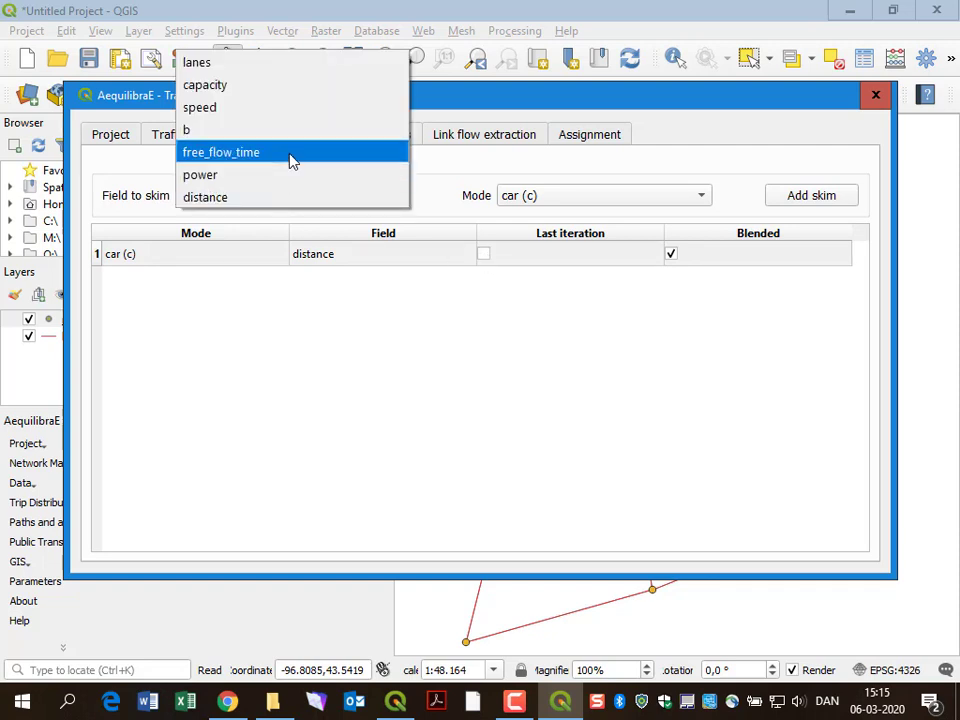
left_click(290, 160)
left_click(810, 199)
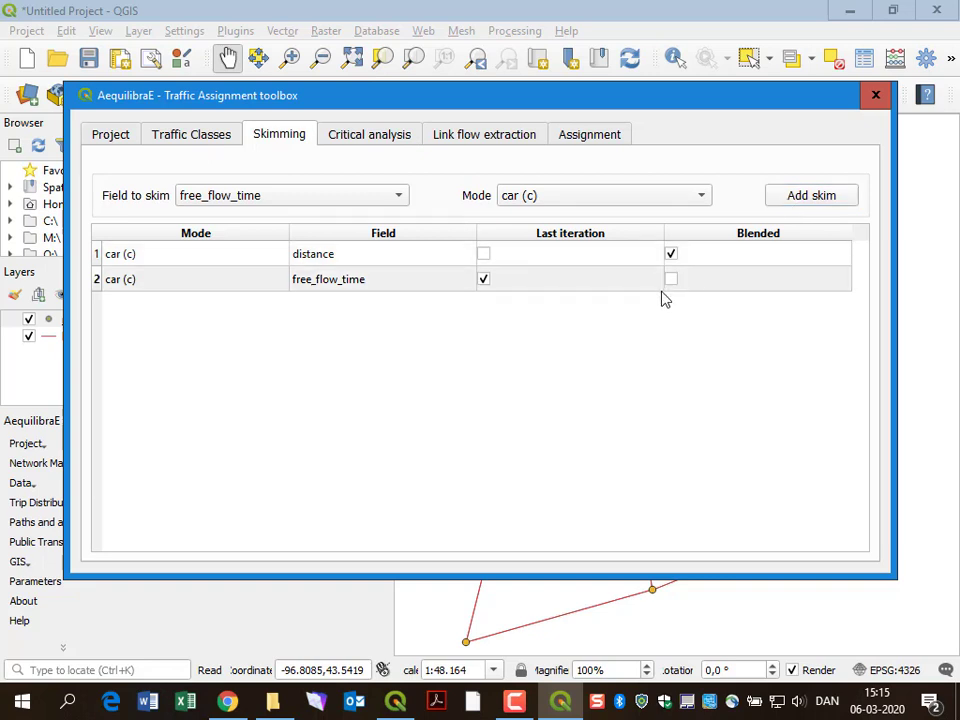
Configure the bpr volume-delay function with alpha as field power and value 2, and beta as field b and value 0.5.
left_click(590, 137)
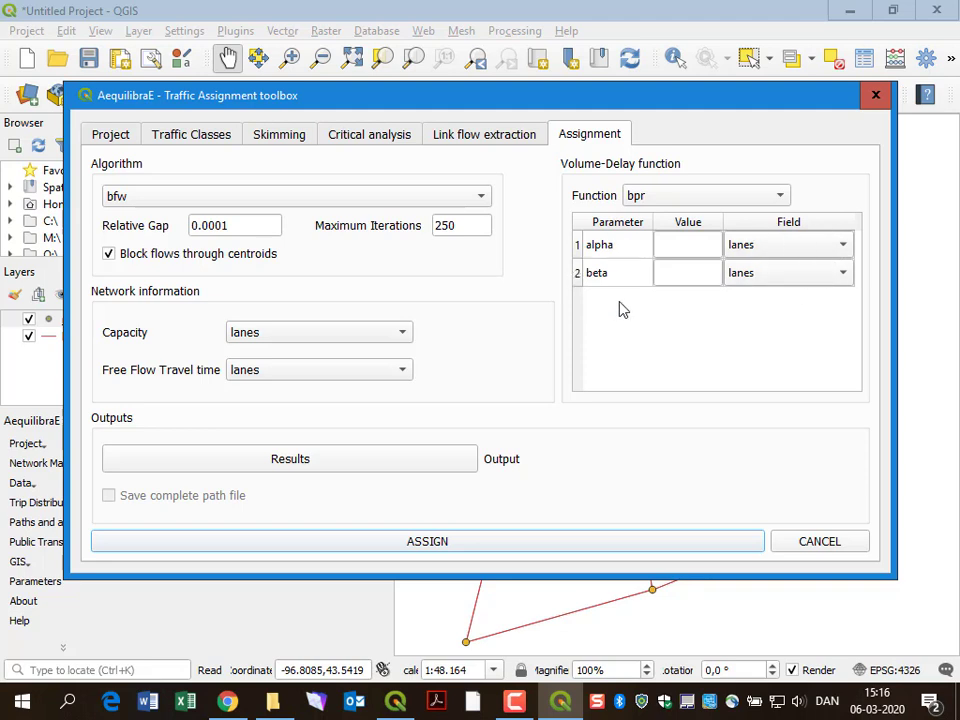
left_click(824, 253)
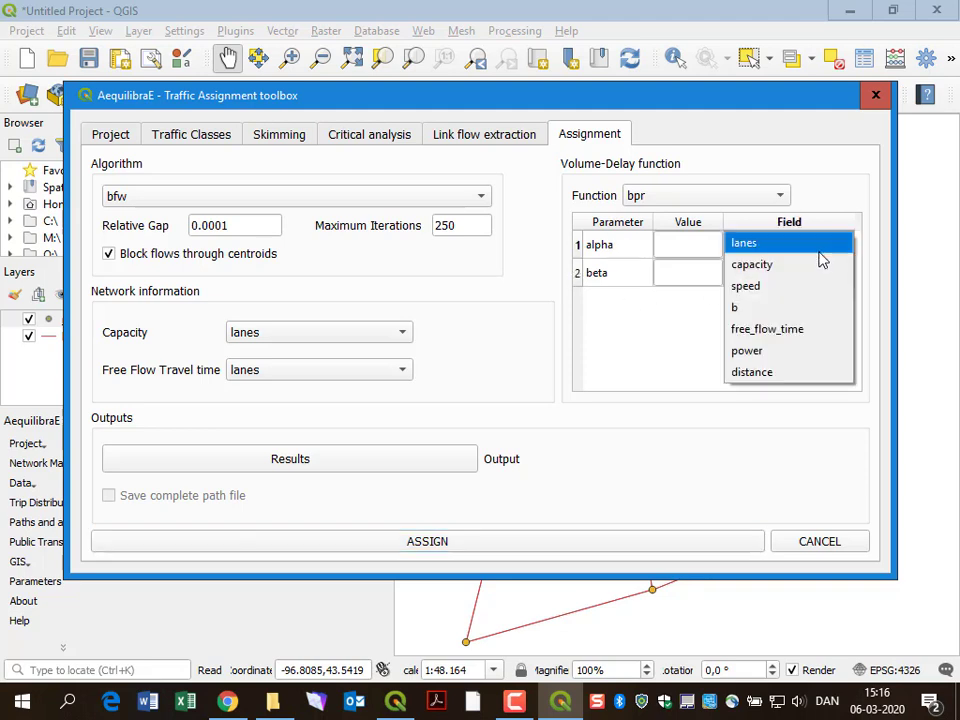
left_click(779, 352)
left_click(770, 273)
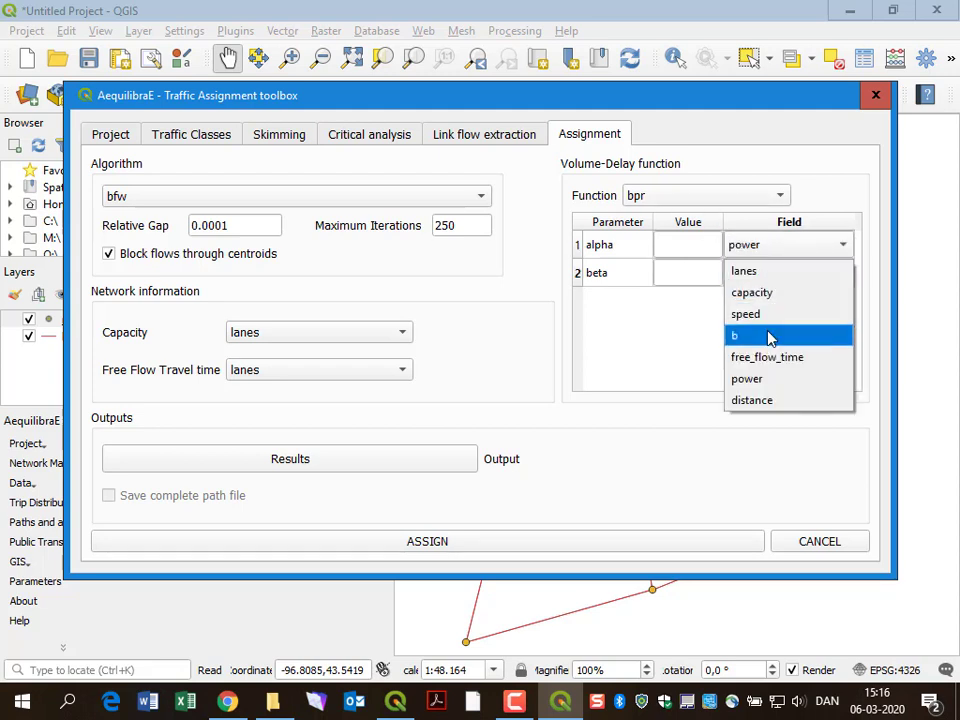
left_click(767, 336)
double_click(690, 249)
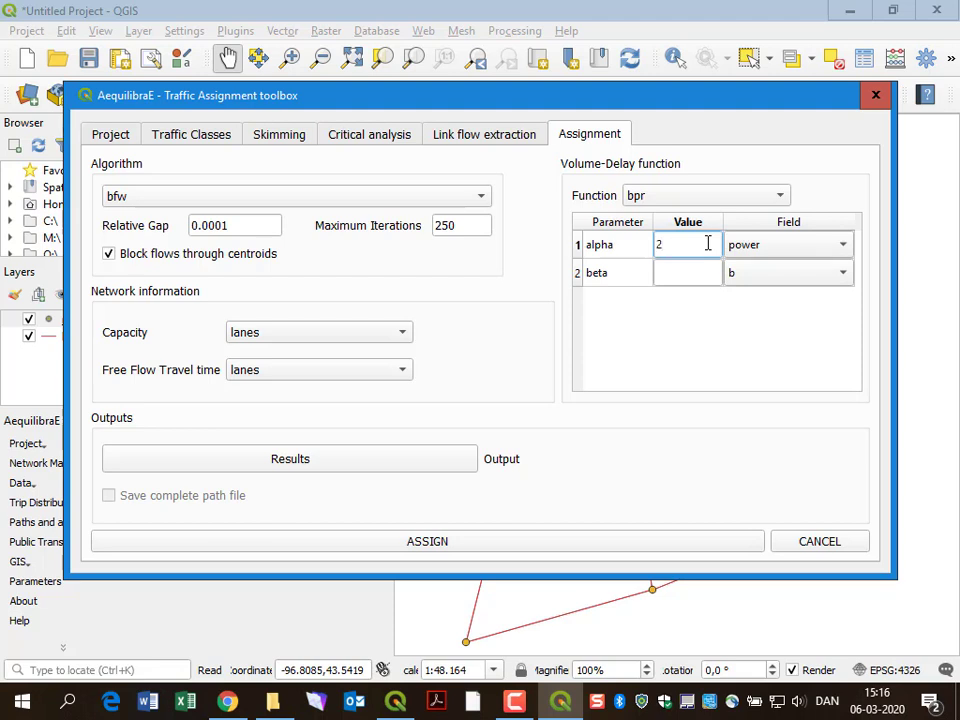
double_click(700, 277)
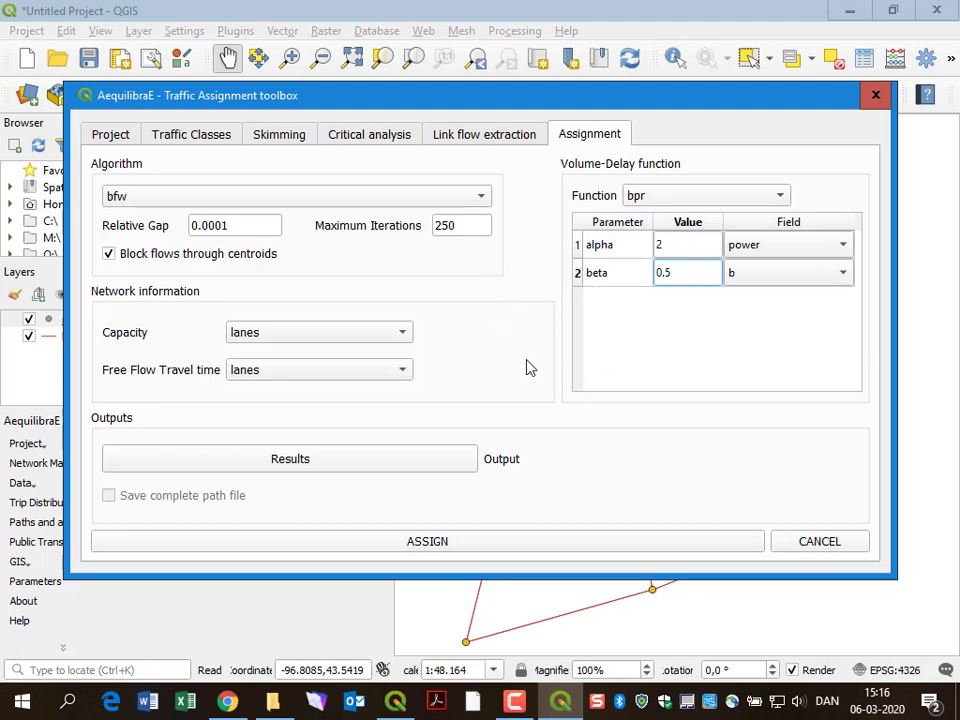
Set the assignment's network information to use the capacity field for capacity and free_flow_time for free flow travel time.
left_click(288, 334)
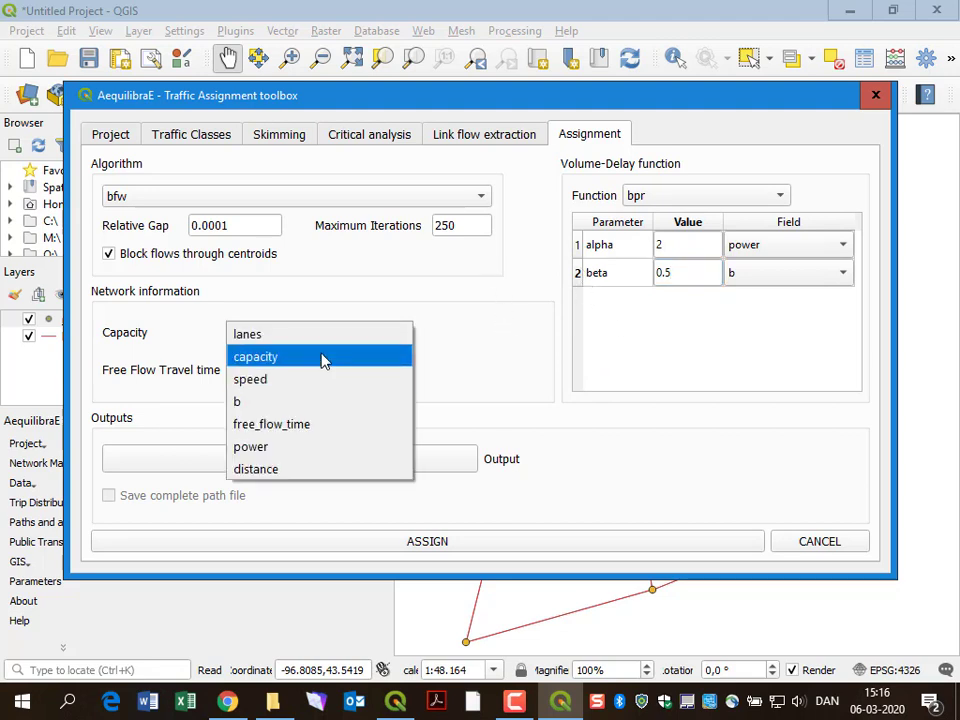
left_click(320, 358)
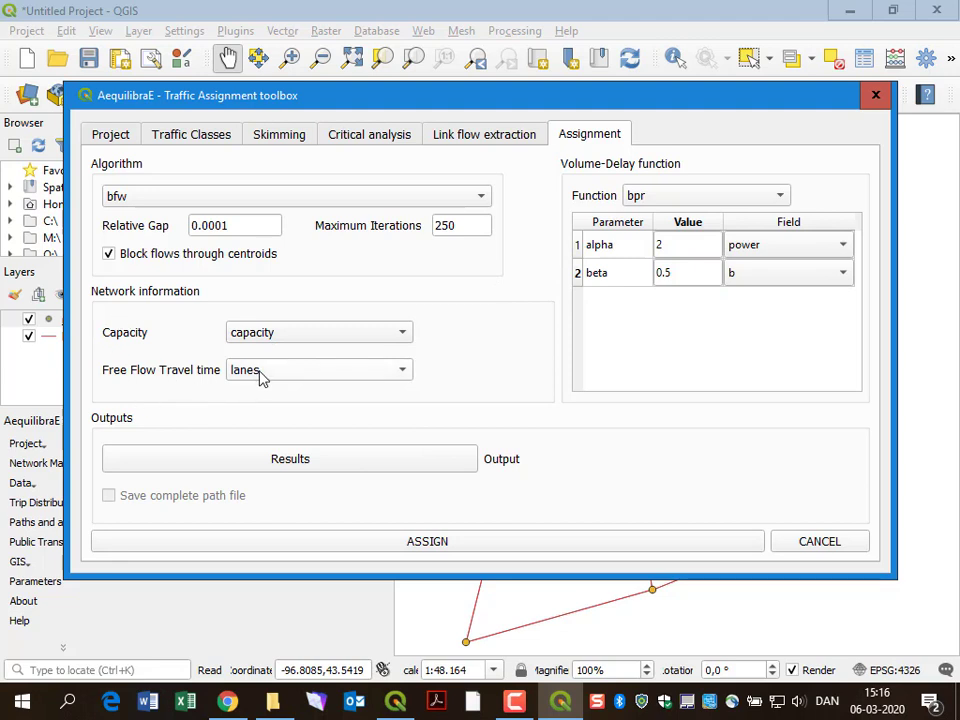
left_click(260, 375)
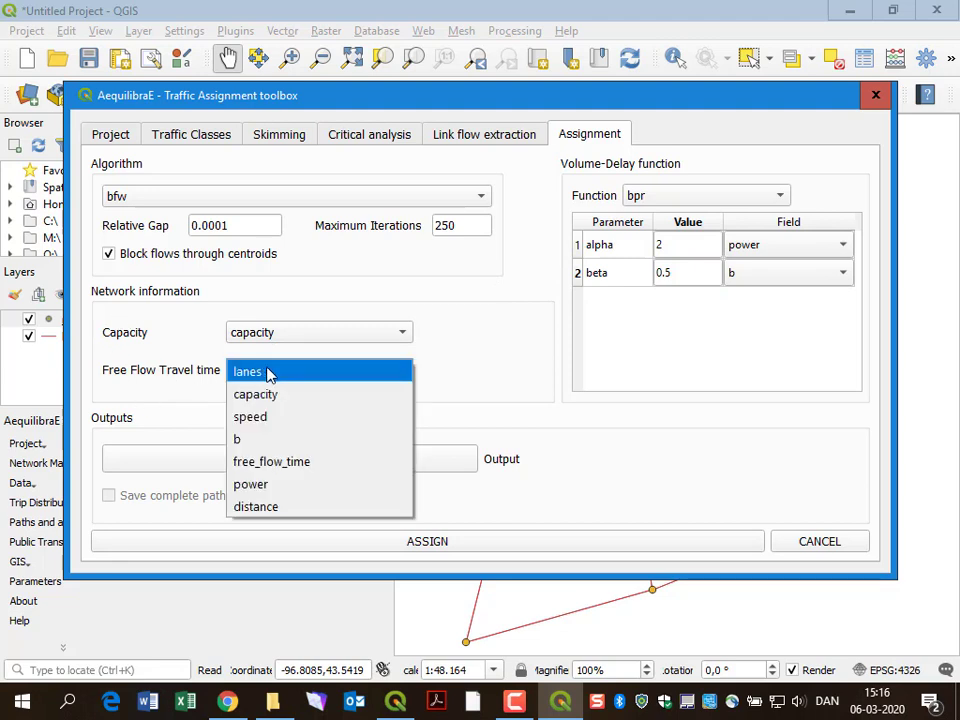
left_click(317, 463)
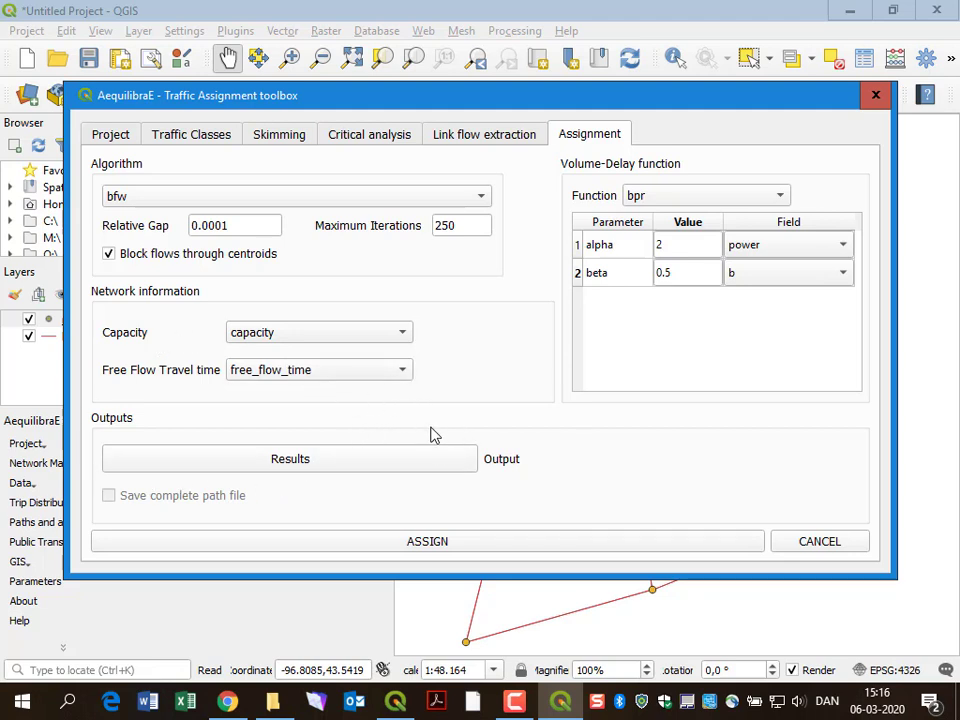
Create a folder named "Traffic assignment results" in C:\Local\QGIS\AequilibraE while choosing the assignment's output folder.
left_click(389, 476)
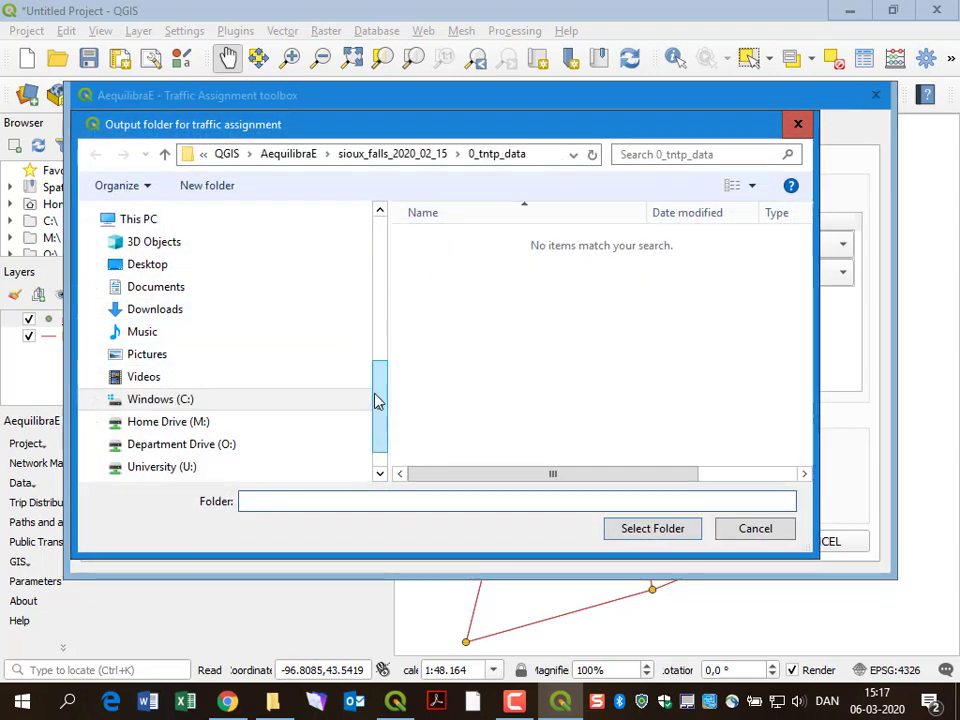
left_click_drag(377, 400, 378, 258)
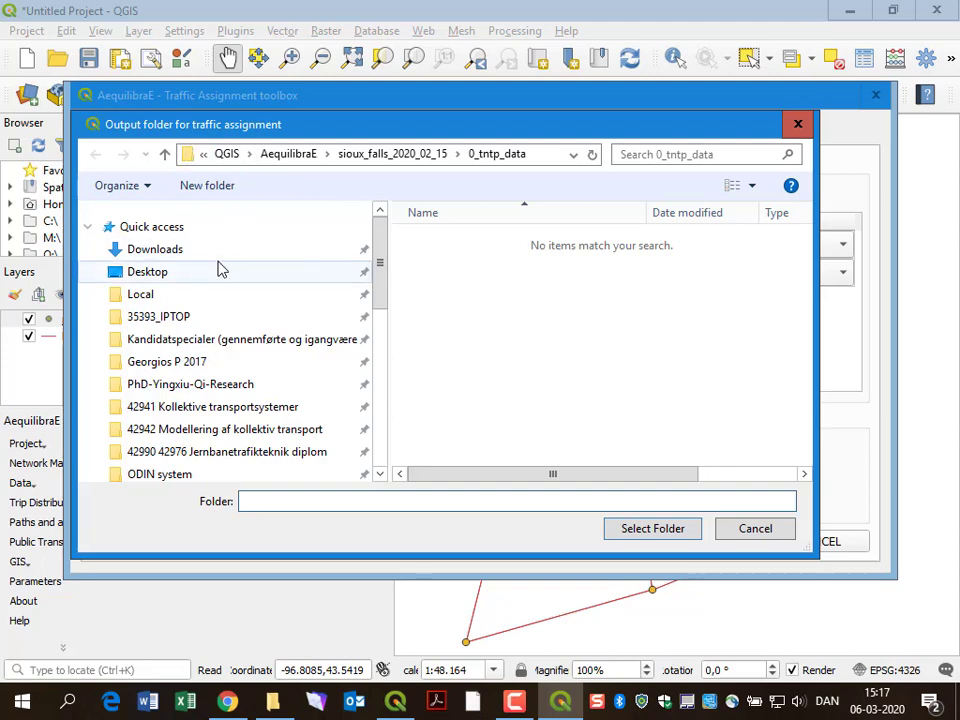
left_click(170, 295)
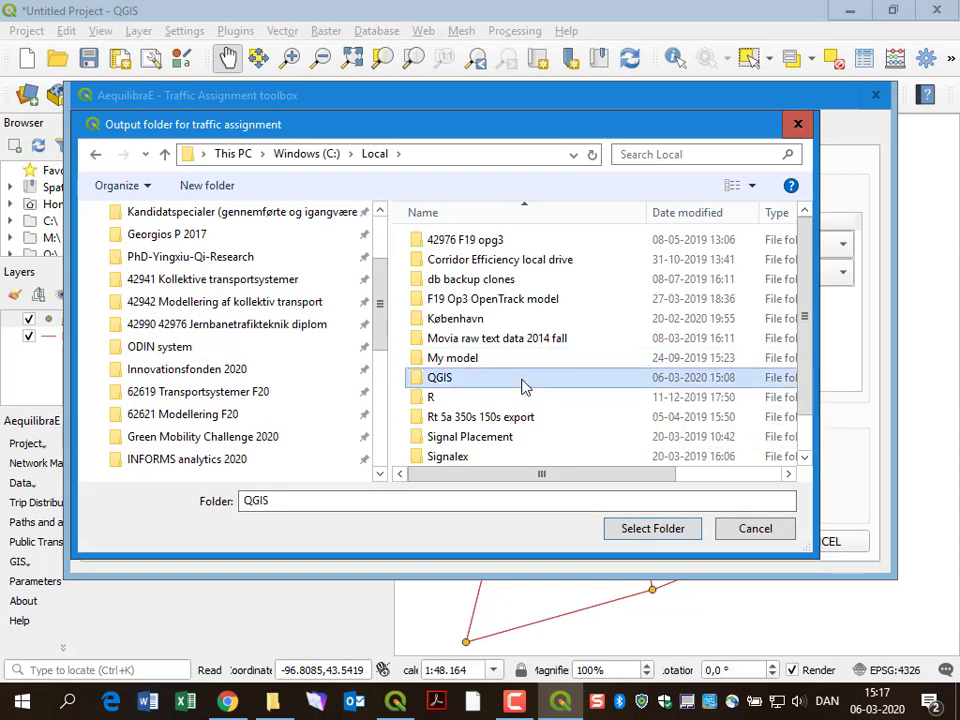
double_click(521, 385)
left_click(484, 242)
double_click(484, 242)
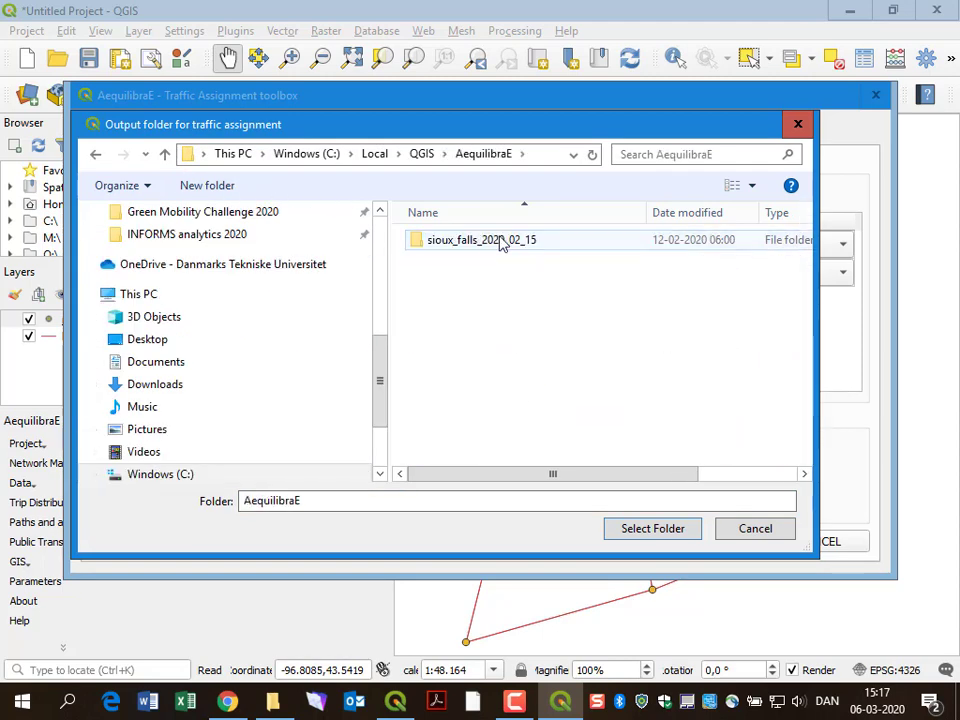
right_click(490, 273)
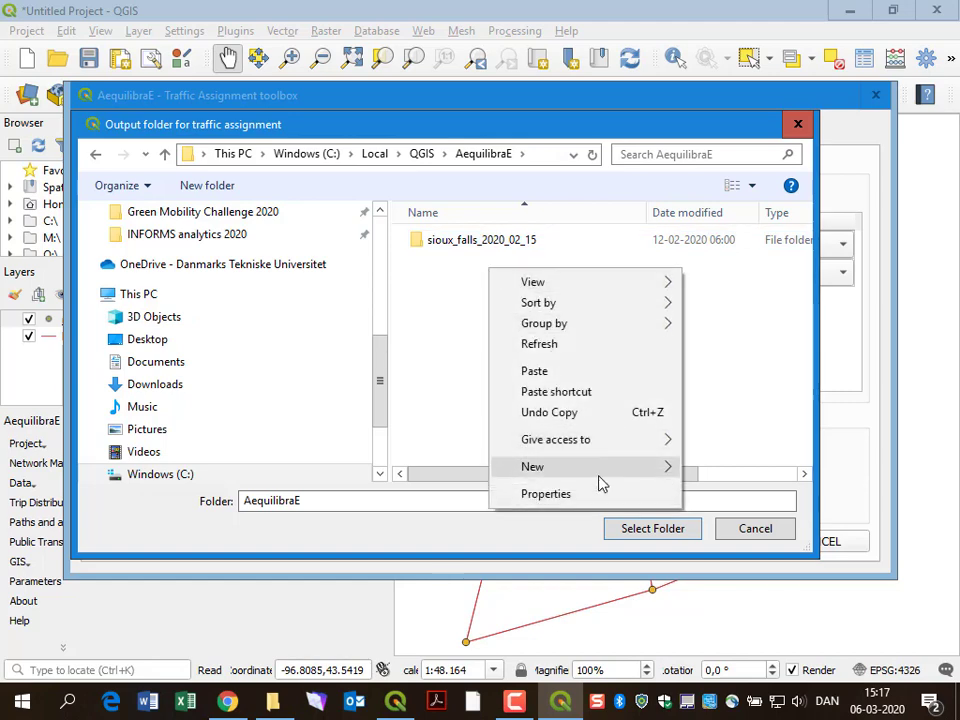
mouse_move(602, 468)
left_click(231, 130)
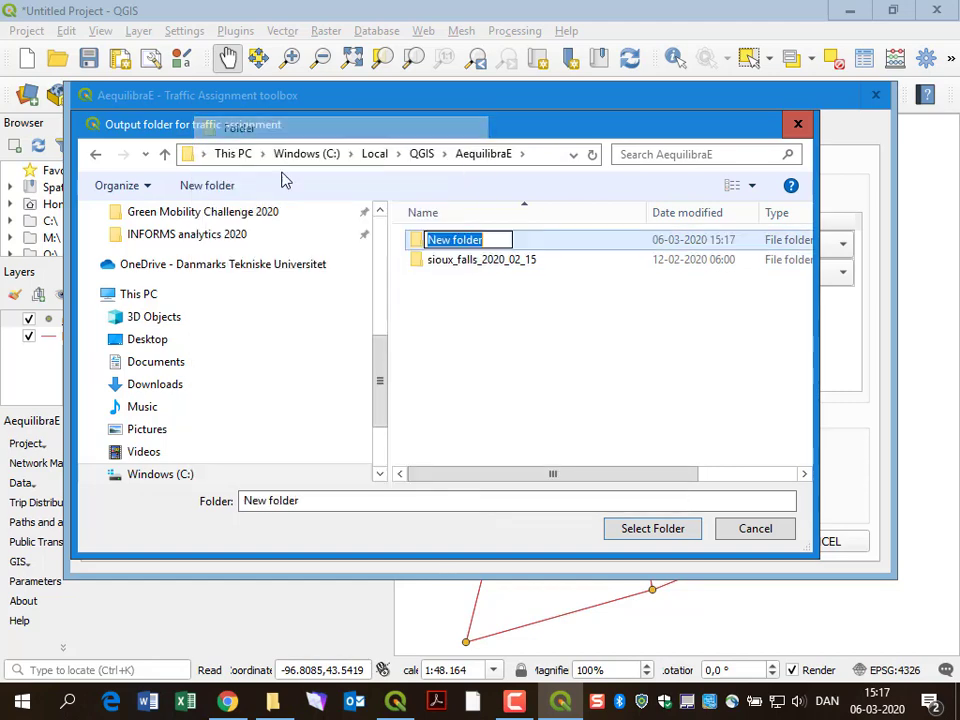
type("Traff")
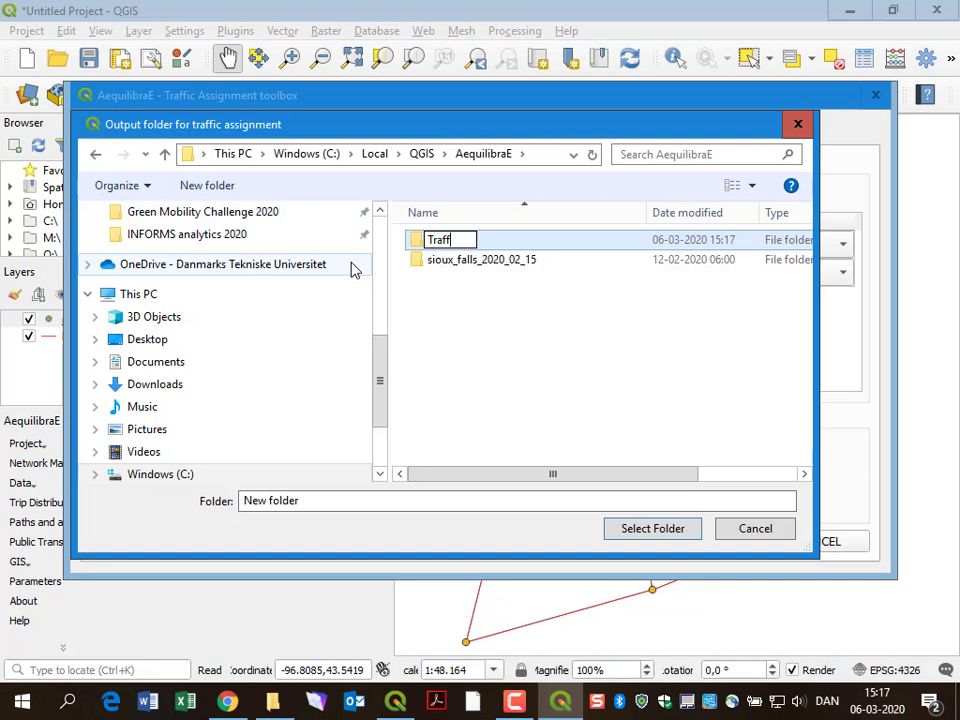
type("ic assignam")
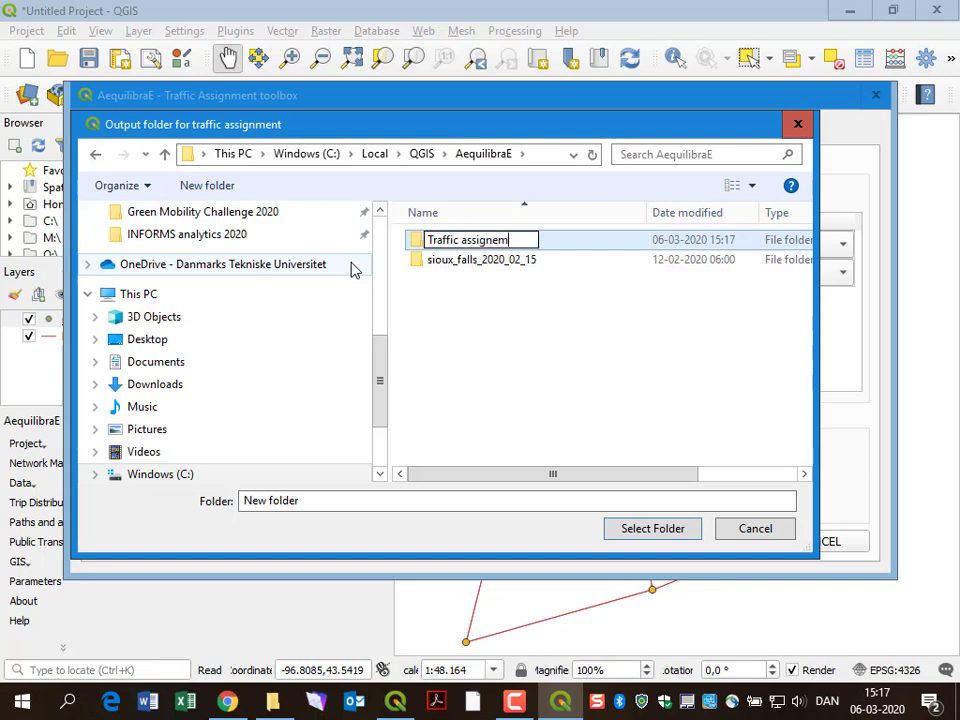
key("BackSpace")
key("BackSpace")
type("ment r")
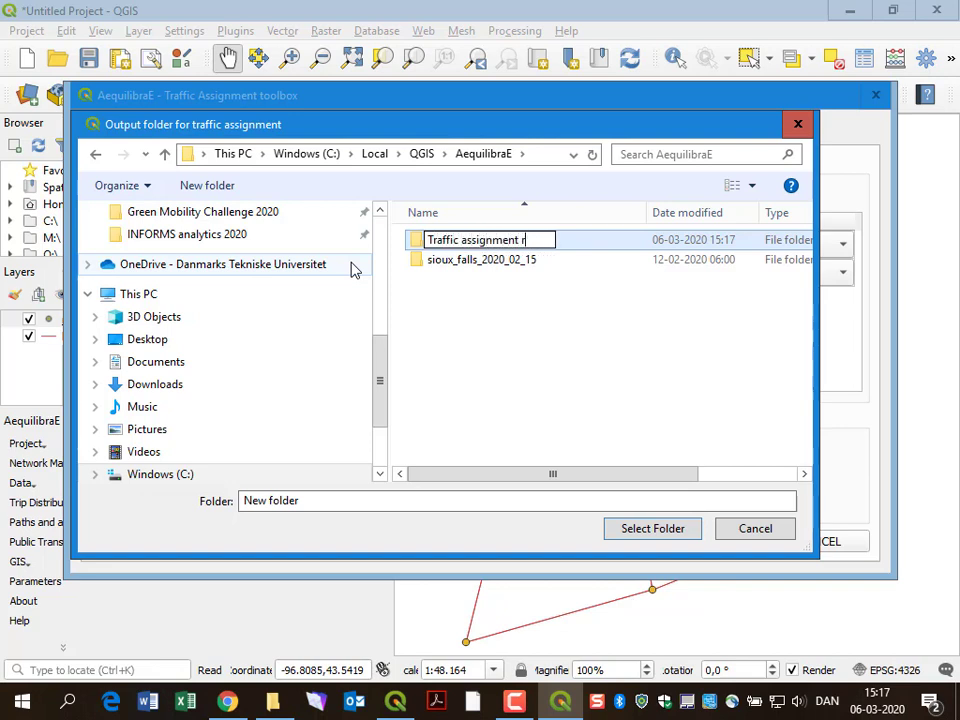
type("esul")
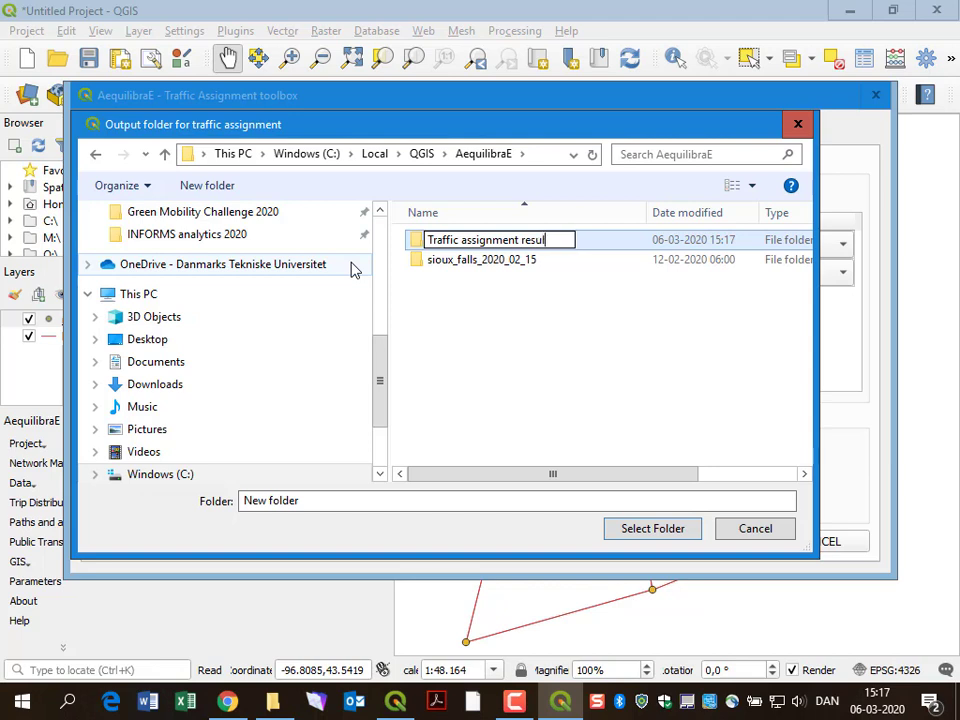
type("tsd")
key("BackSpace")
left_click(482, 298)
Use the Traffic assignment results folder for the output and run the traffic assignment.
left_click(473, 262)
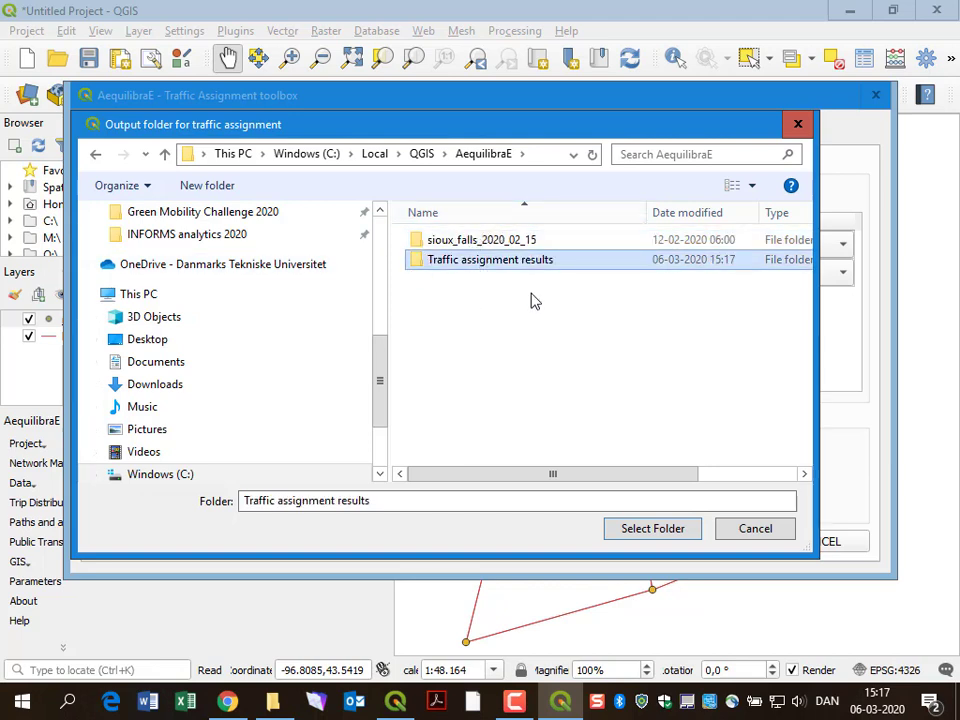
left_click(662, 534)
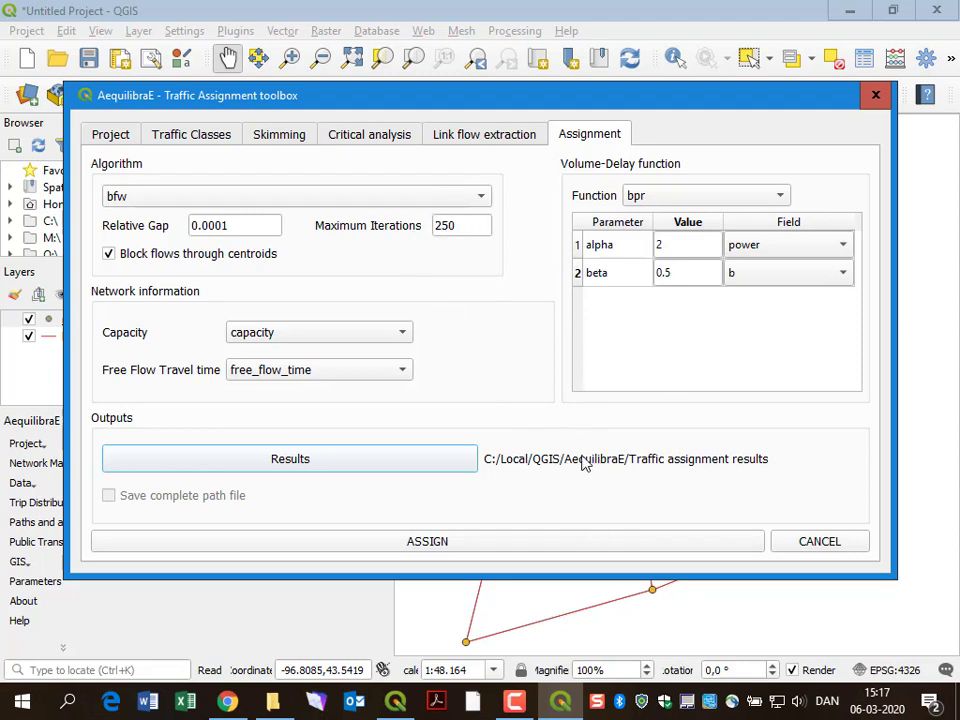
left_click(418, 545)
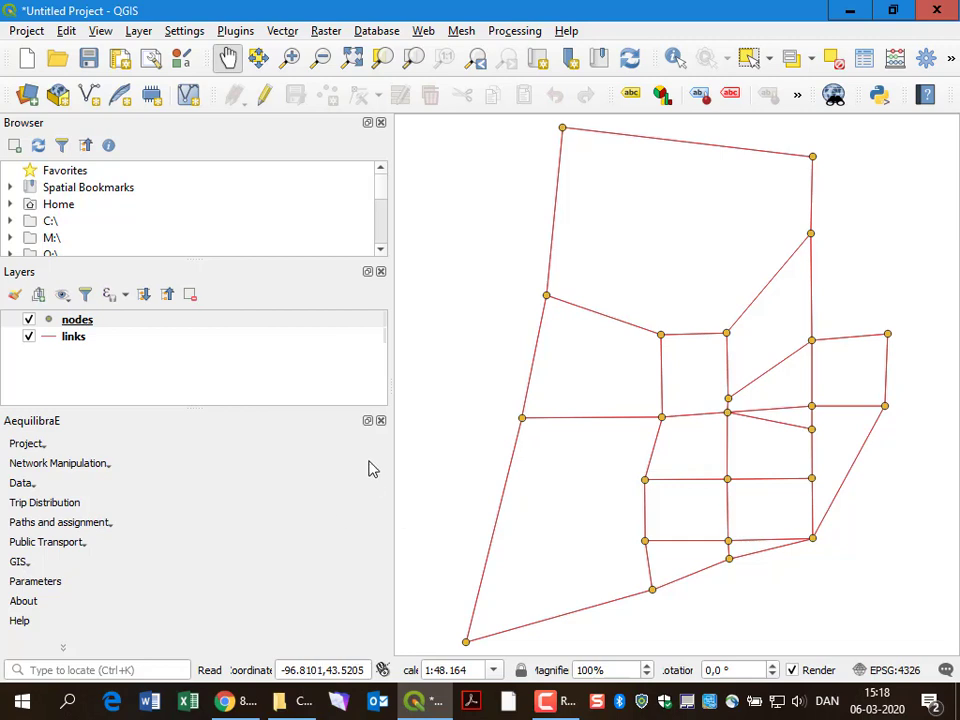
Load link_flows_c.csv from the Traffic assignment results folder as a comma-separated delimited text table without geometry.
left_click(30, 96)
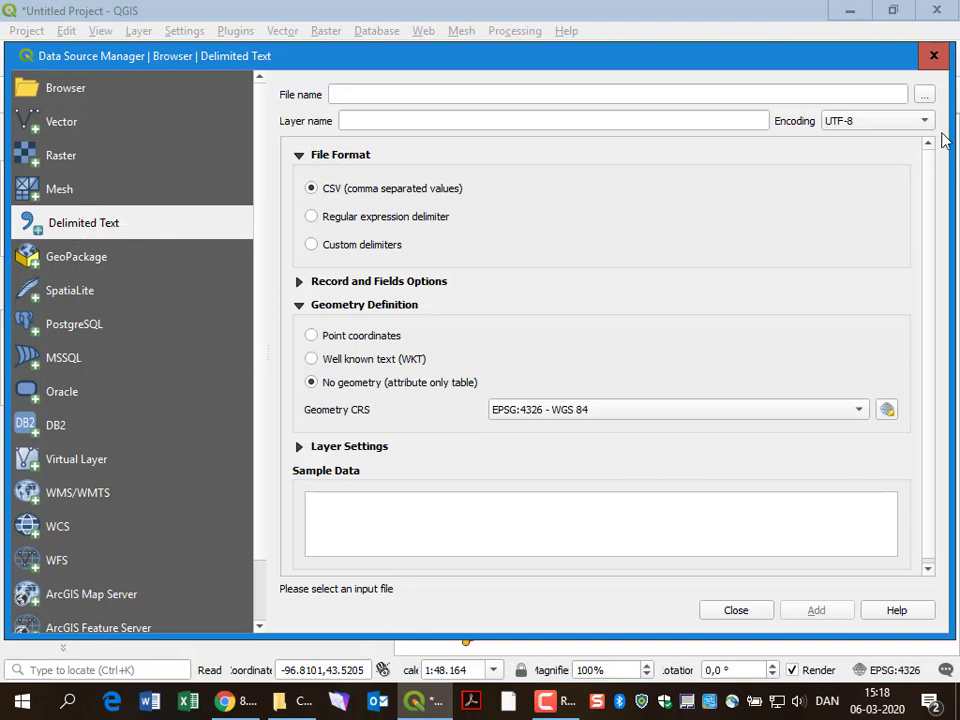
left_click(924, 94)
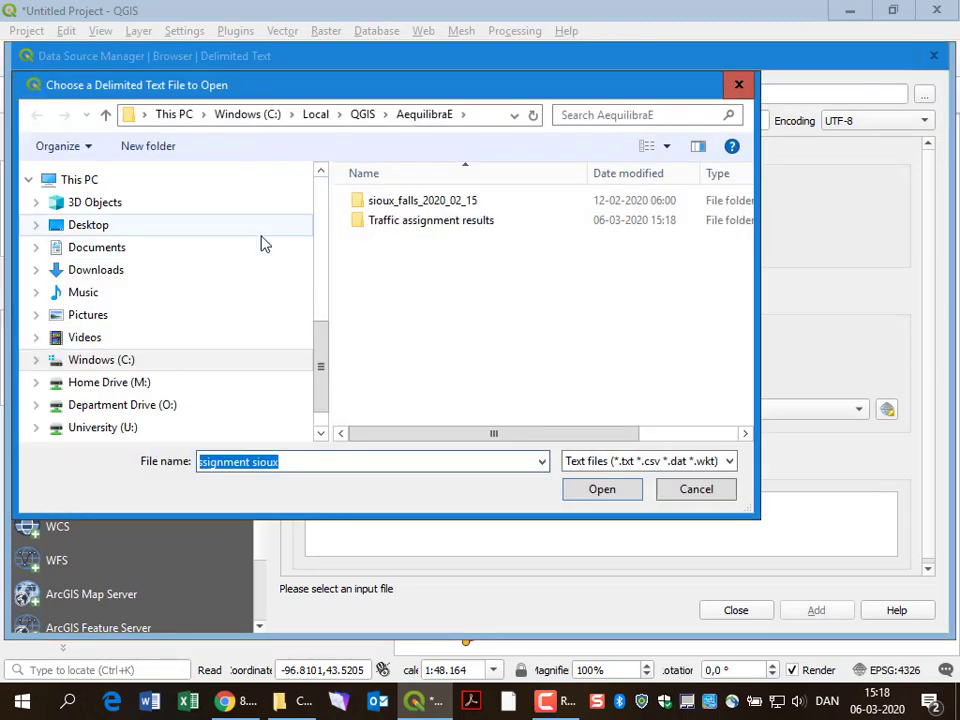
double_click(413, 222)
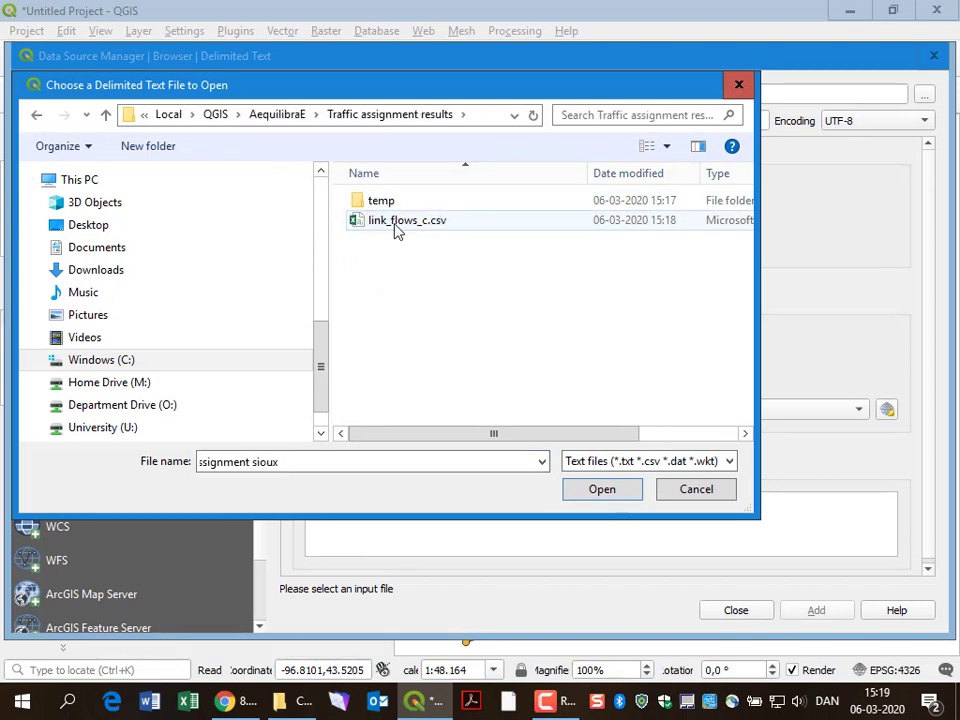
left_click(397, 222)
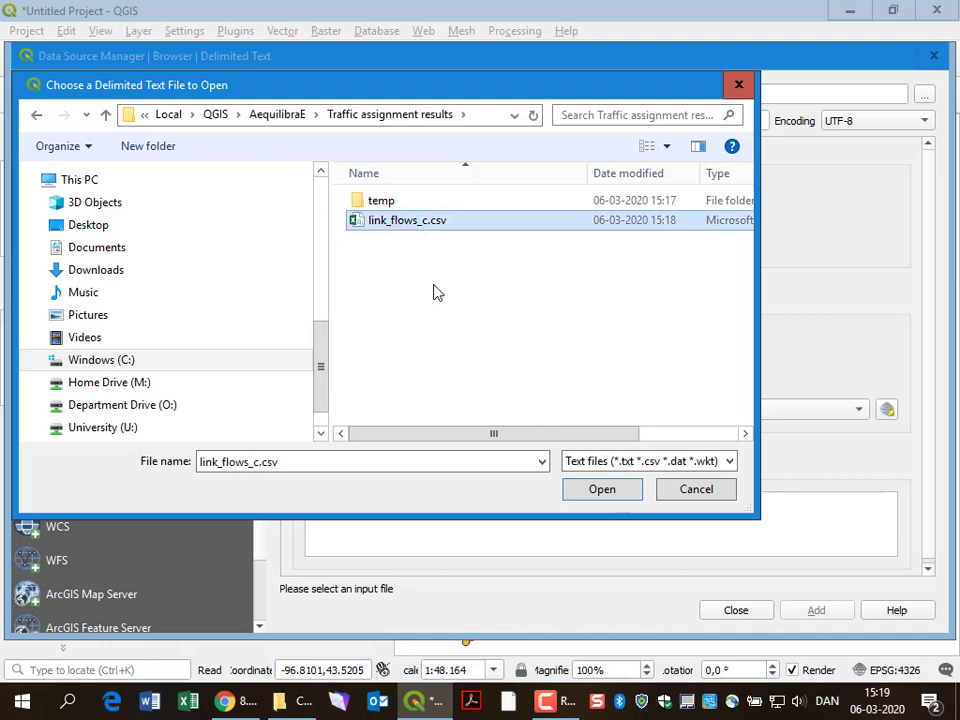
left_click(620, 497)
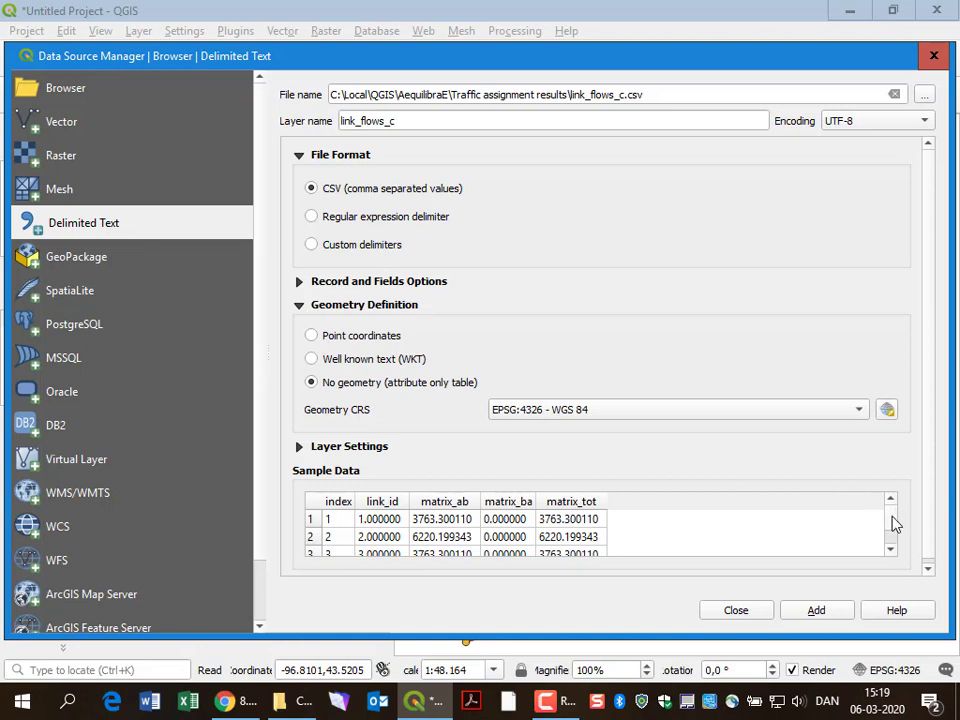
scroll(893, 524, "down", 2)
scroll(630, 525, "up", 1)
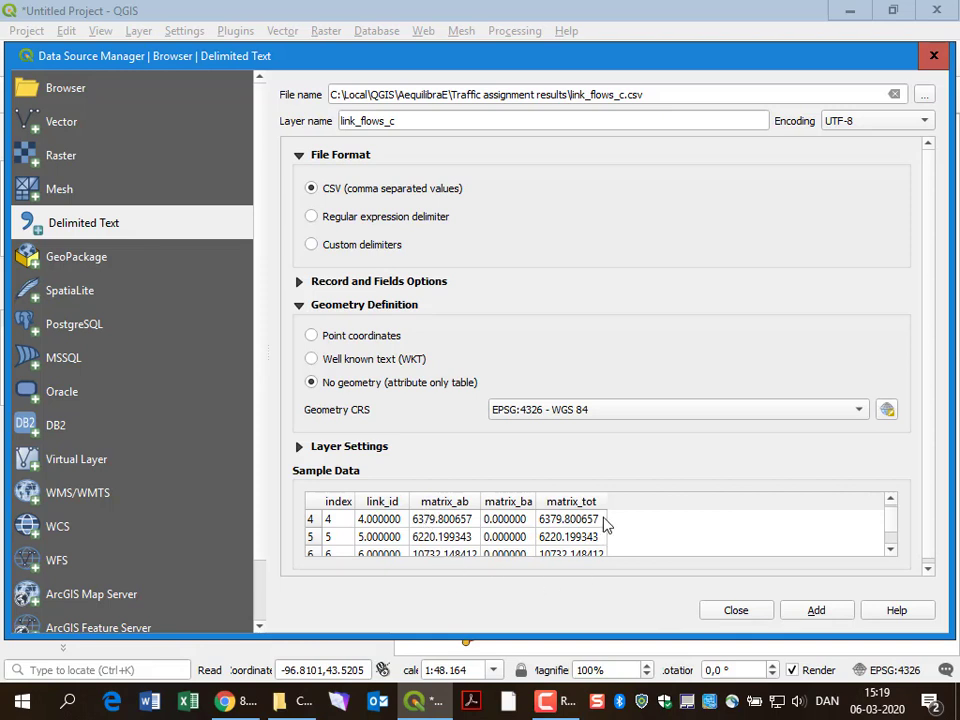
left_click(826, 614)
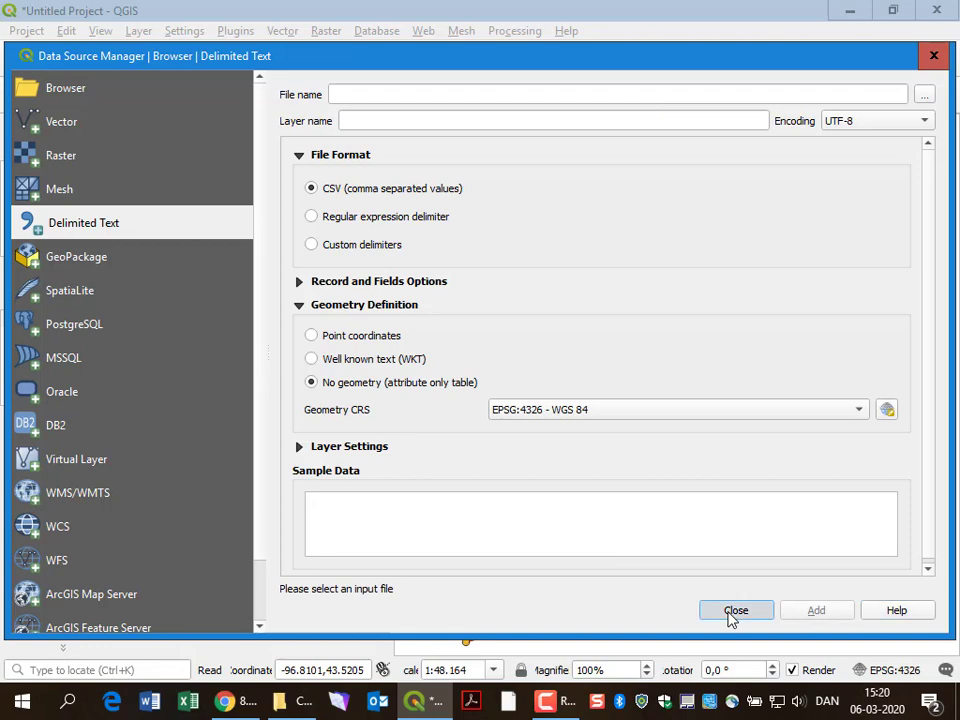
left_click(735, 611)
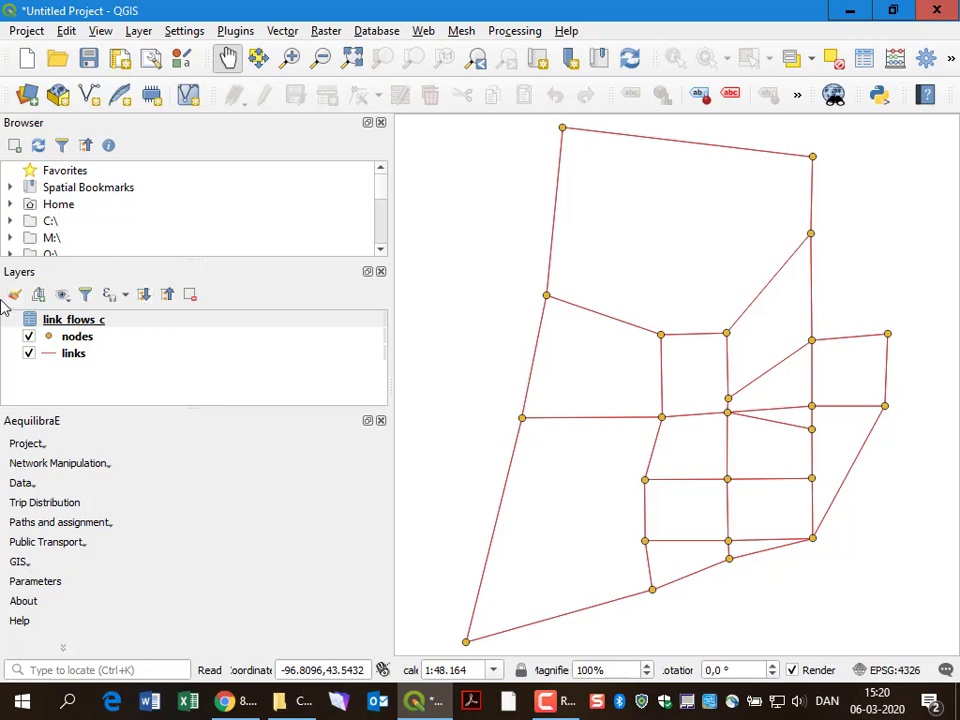
Examine the attribute tables of the links layer and the link_flows_c table for a shared link identifier field.
left_click(72, 358)
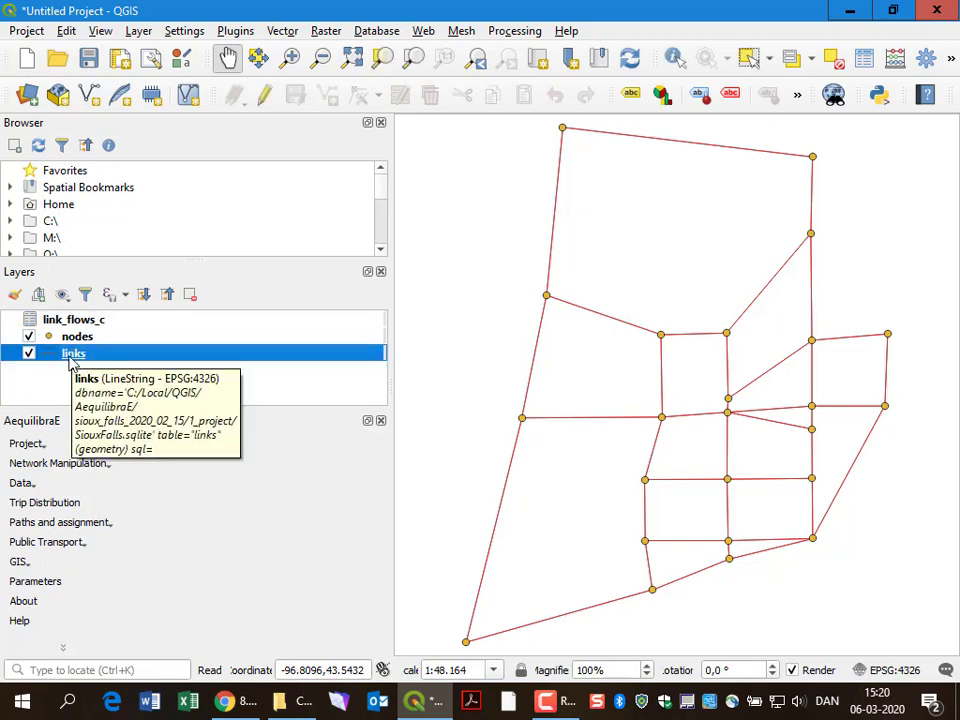
right_click(74, 356)
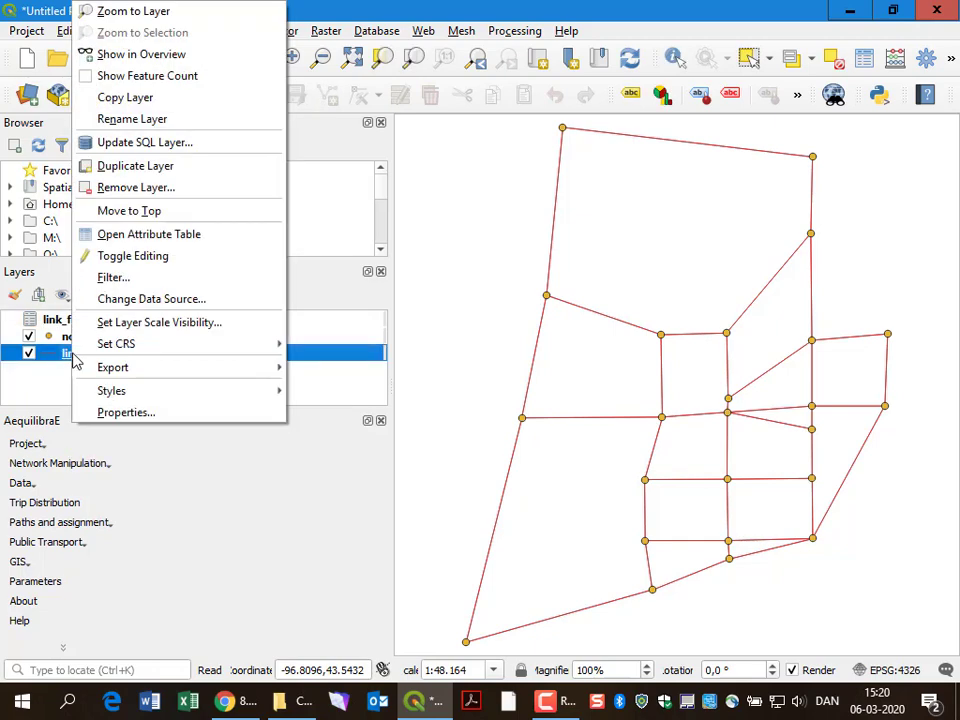
left_click(190, 235)
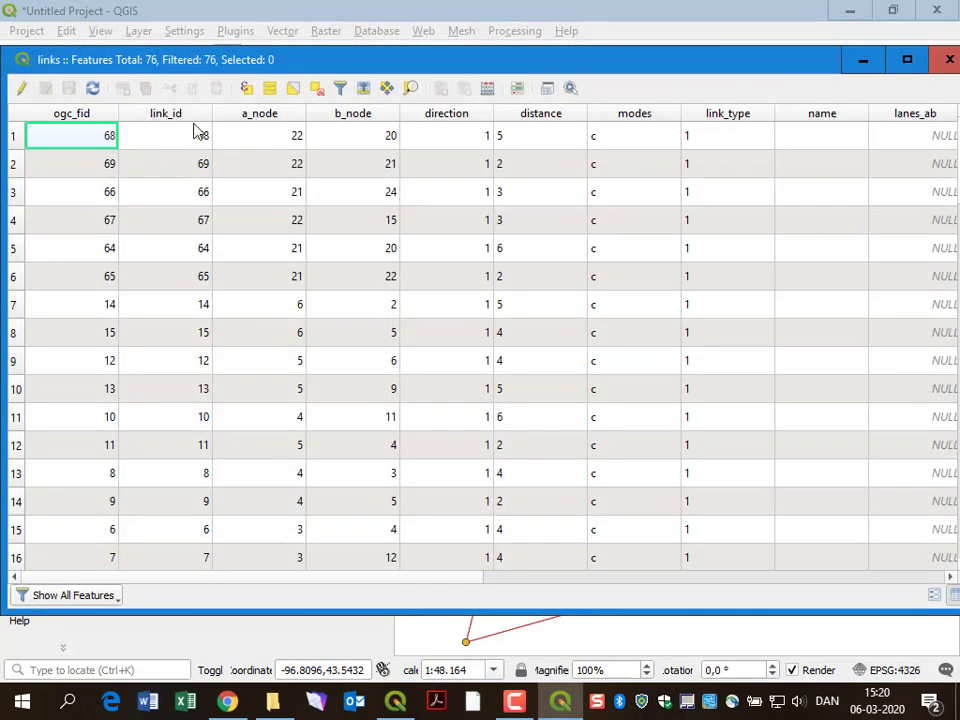
left_click(950, 62)
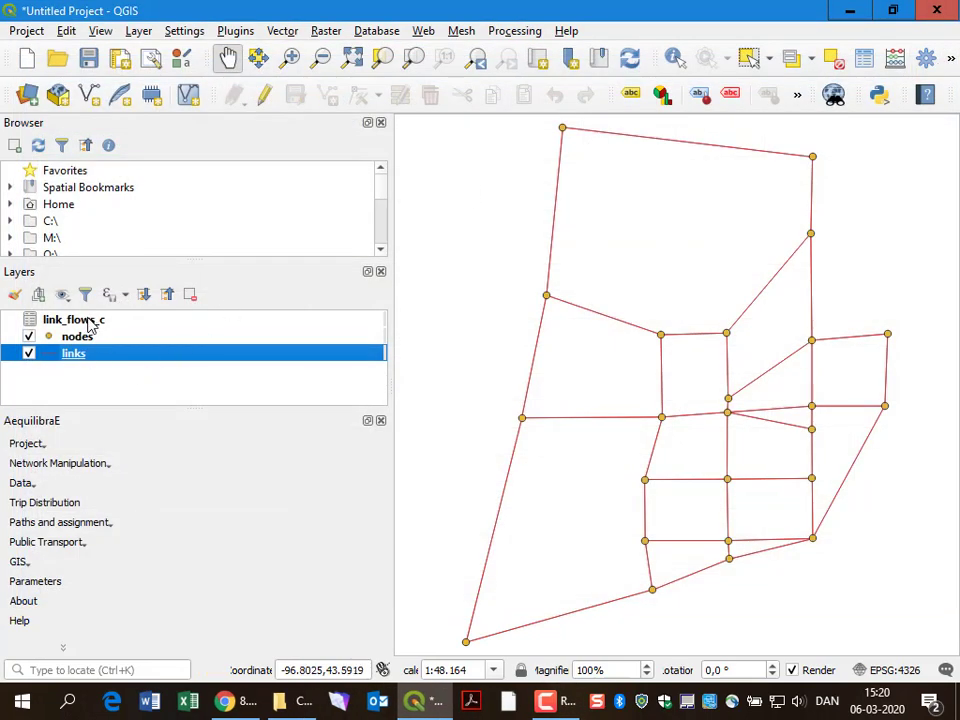
right_click(90, 320)
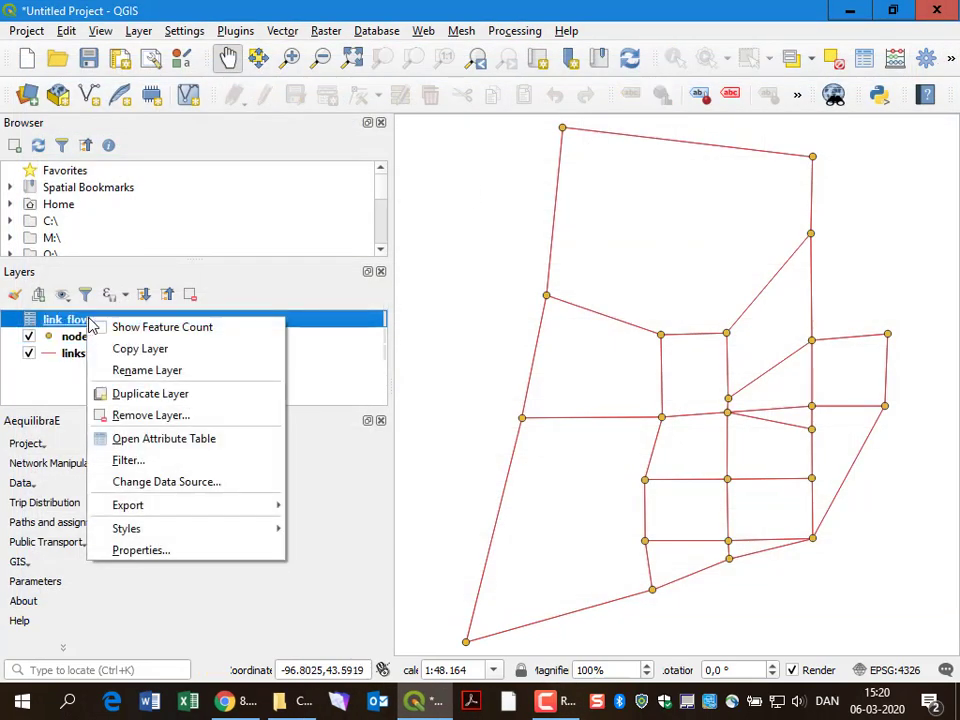
left_click(196, 441)
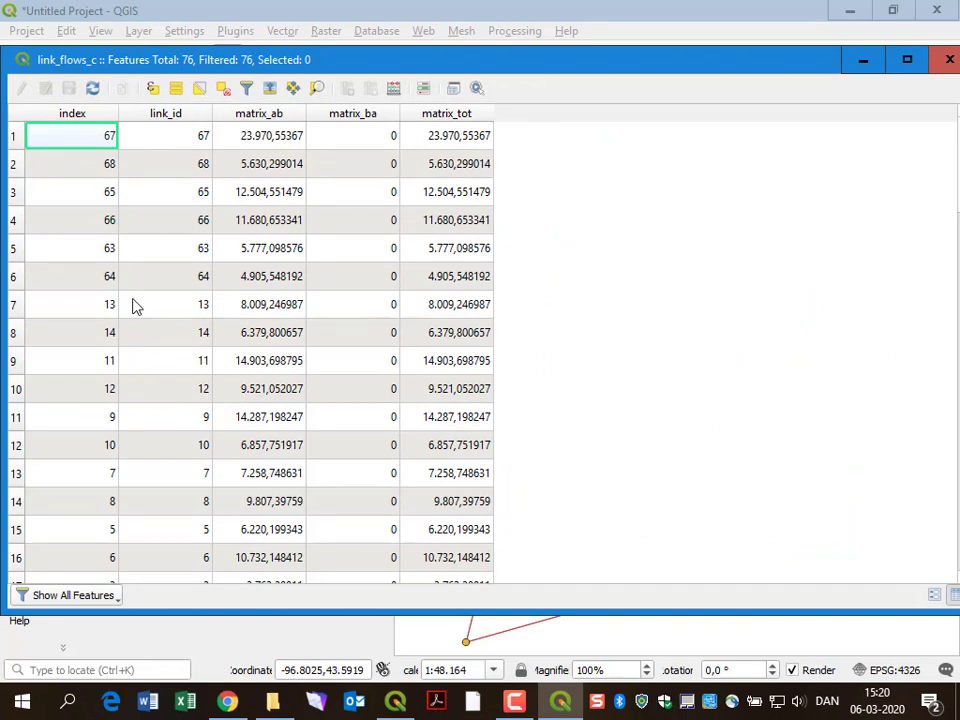
left_click(950, 60)
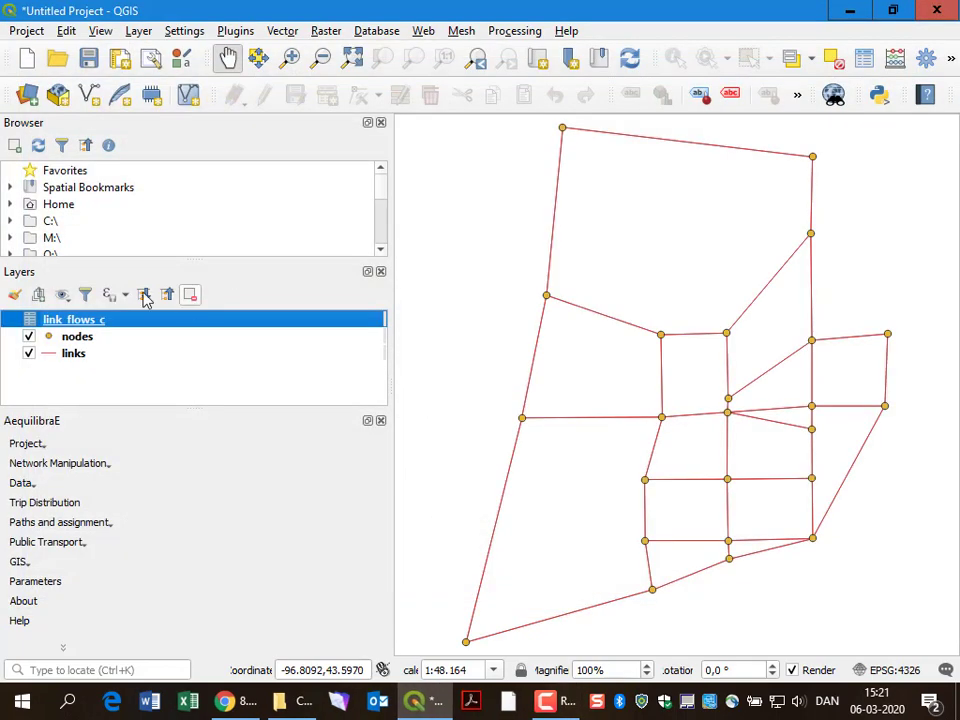
Join the link_flows_c table to the links layer, using link_id as both join field and target field.
left_click(72, 355)
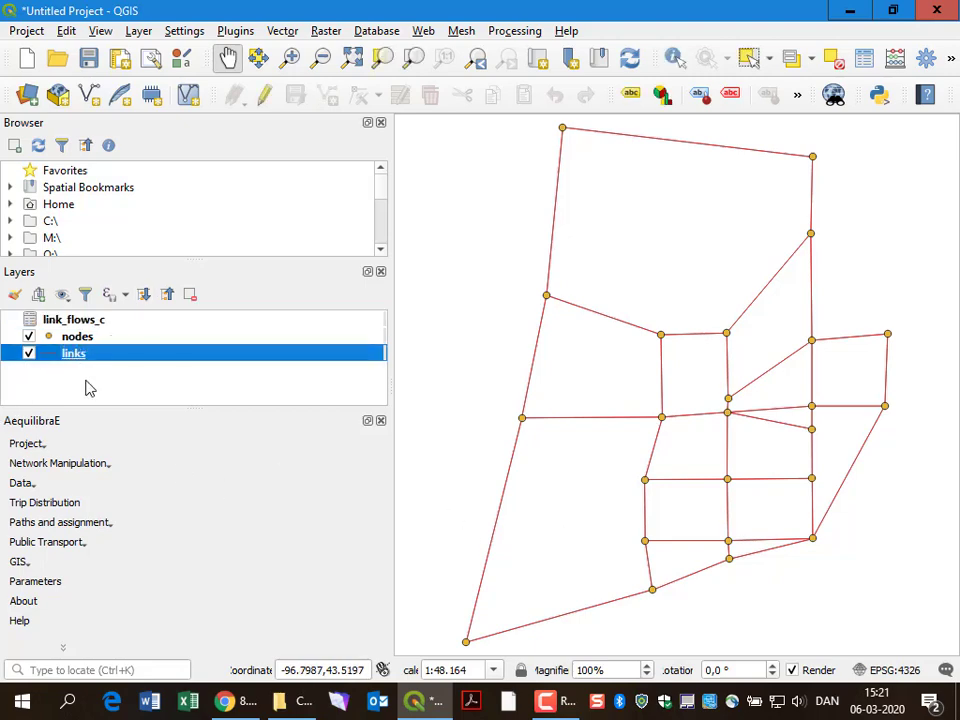
left_click(140, 33)
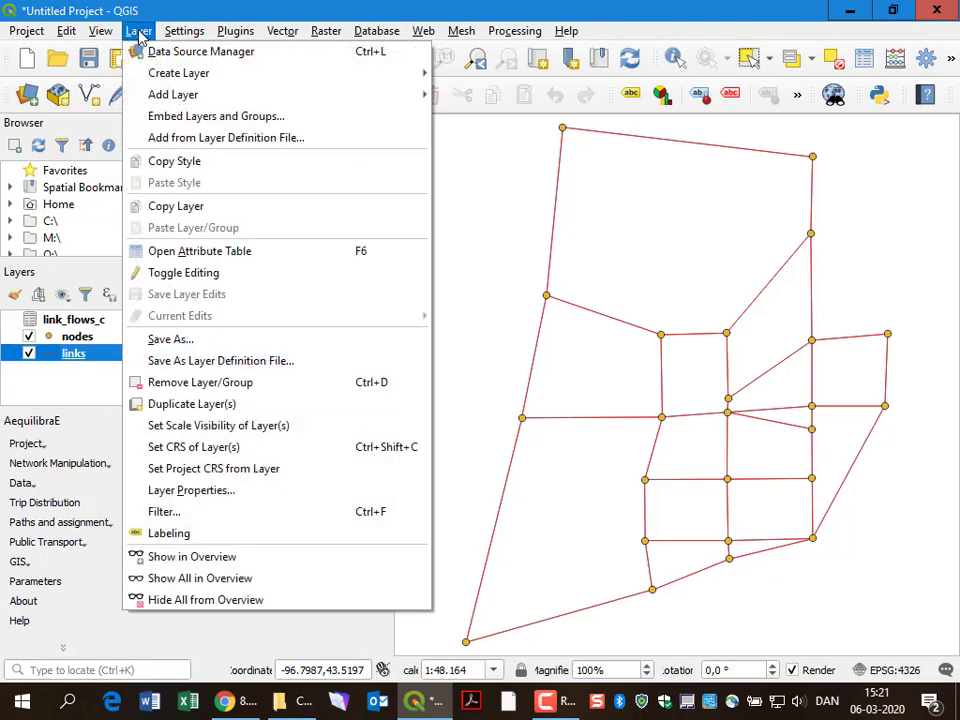
left_click(228, 491)
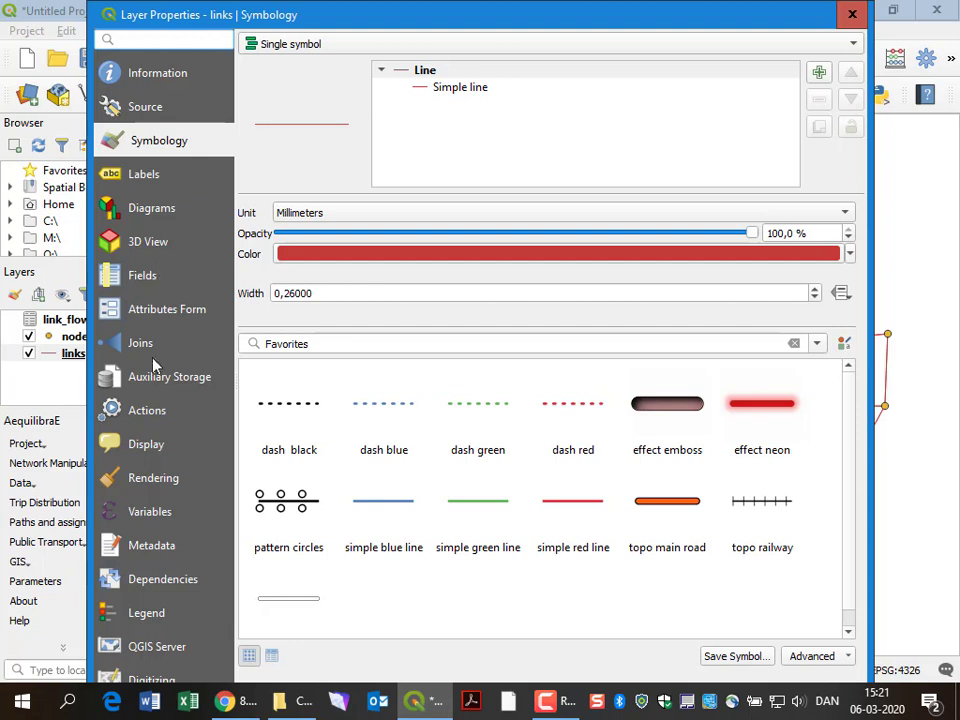
left_click(140, 343)
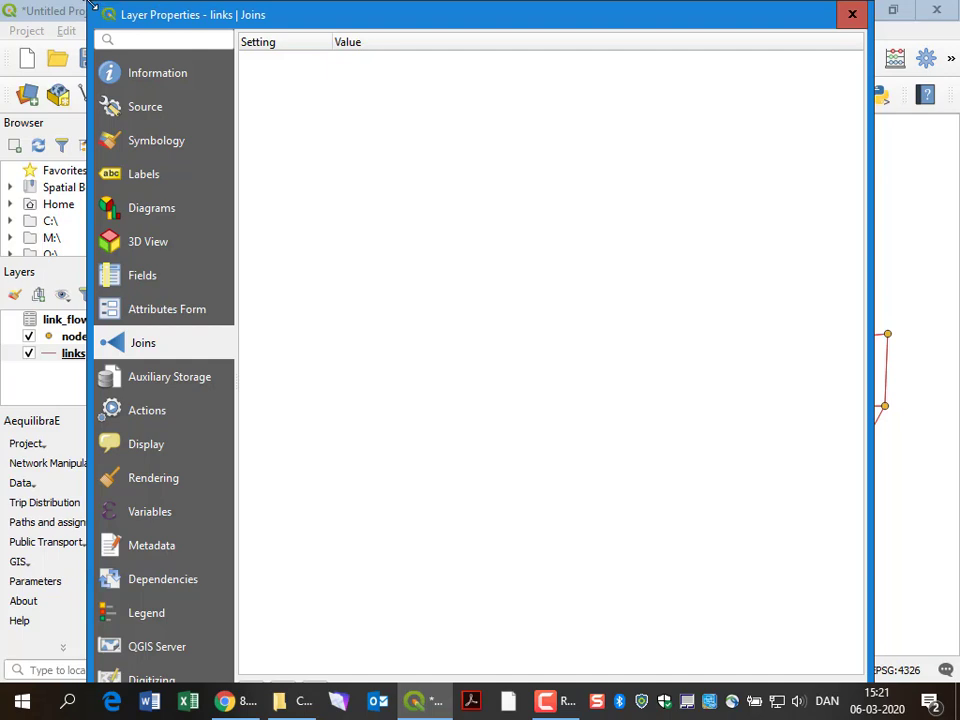
left_click_drag(92, 5, 345, 15)
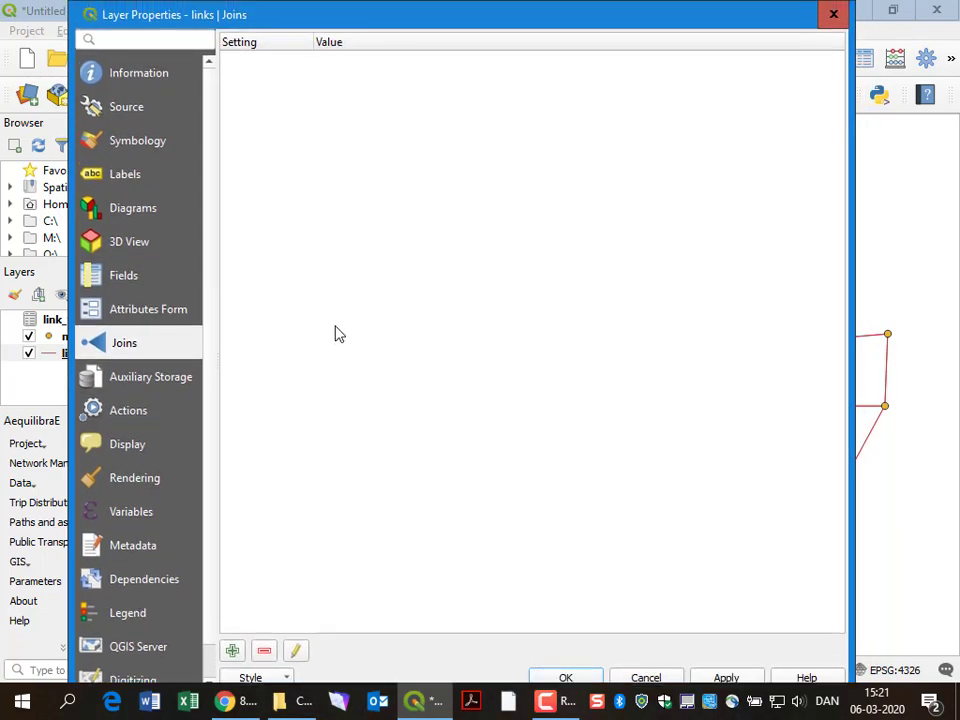
left_click(232, 651)
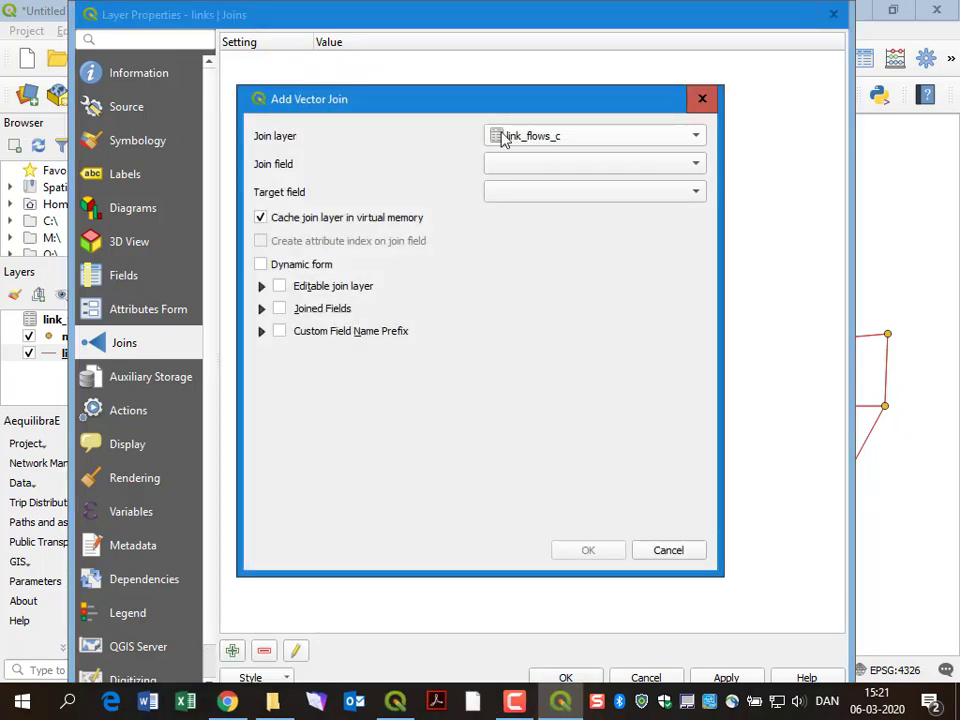
left_click(573, 166)
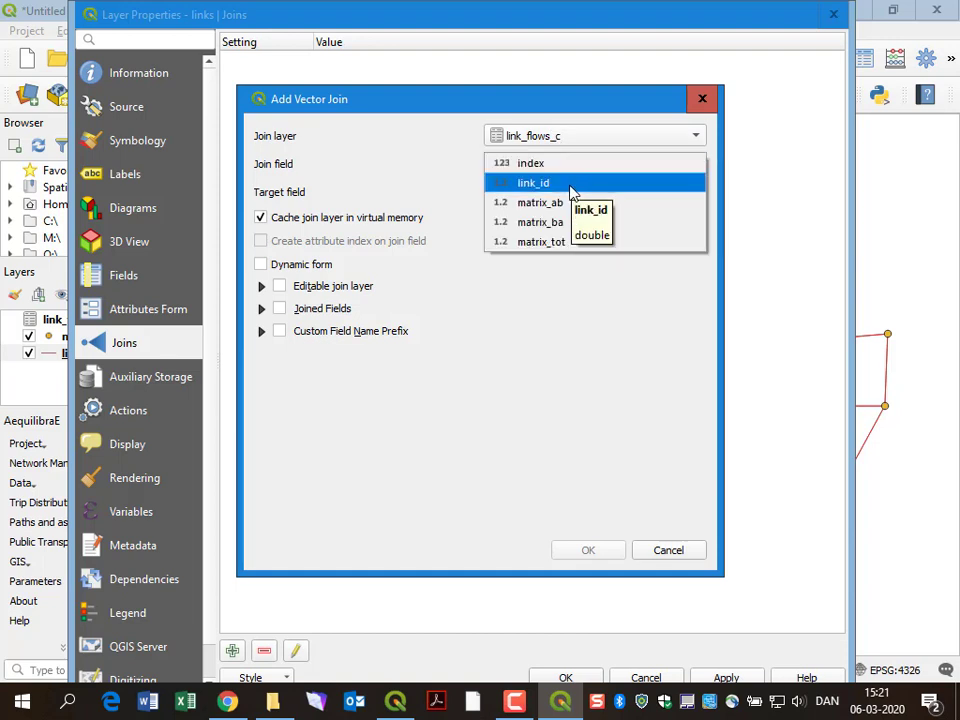
left_click(572, 186)
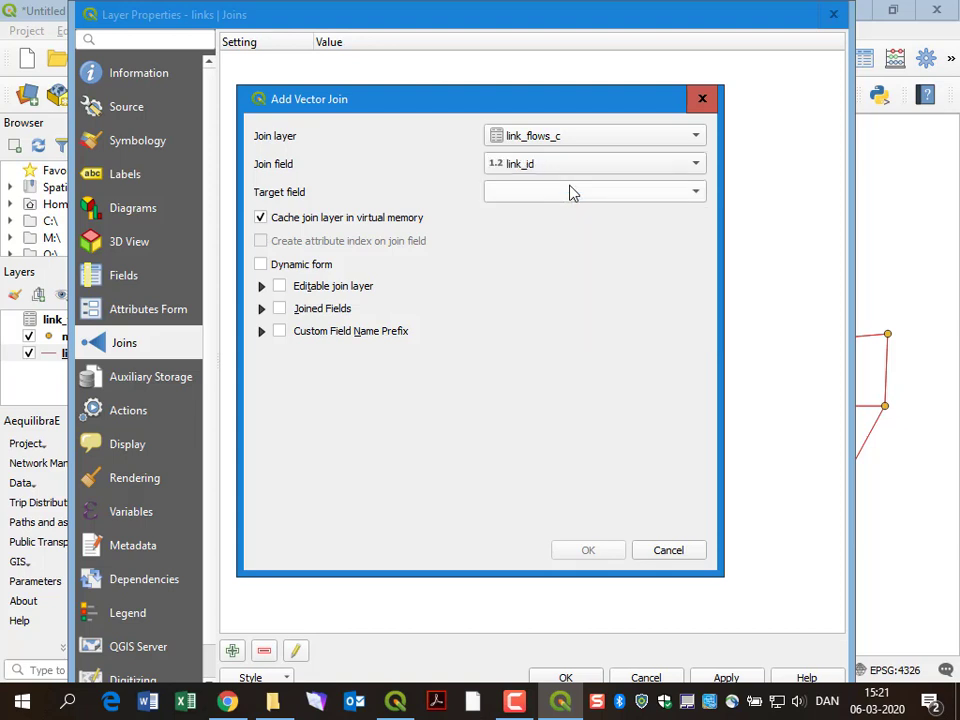
left_click(568, 195)
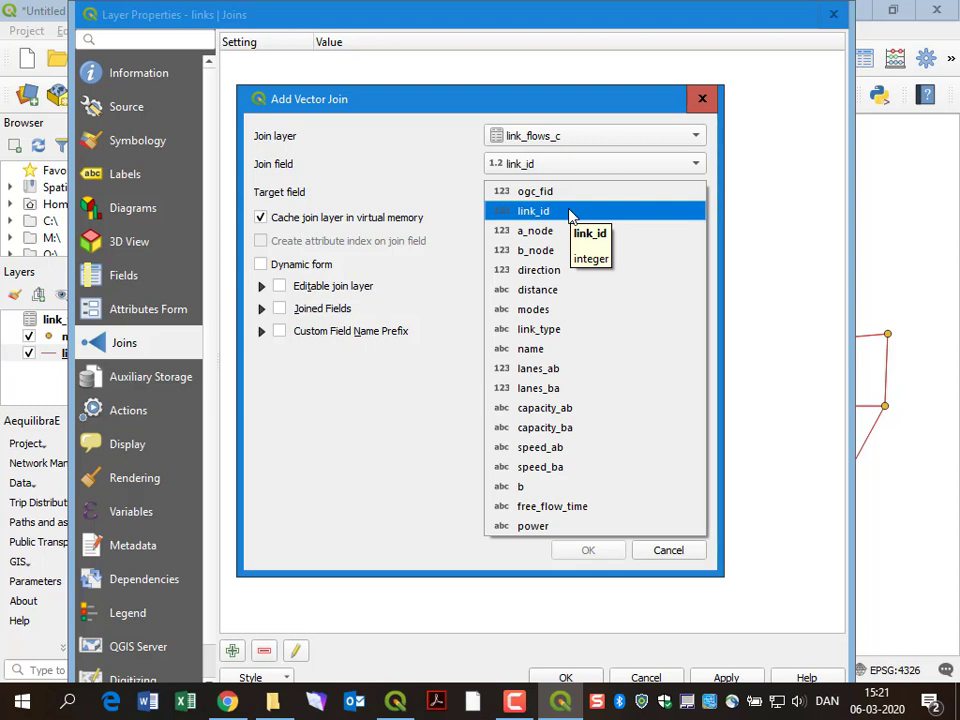
left_click(568, 212)
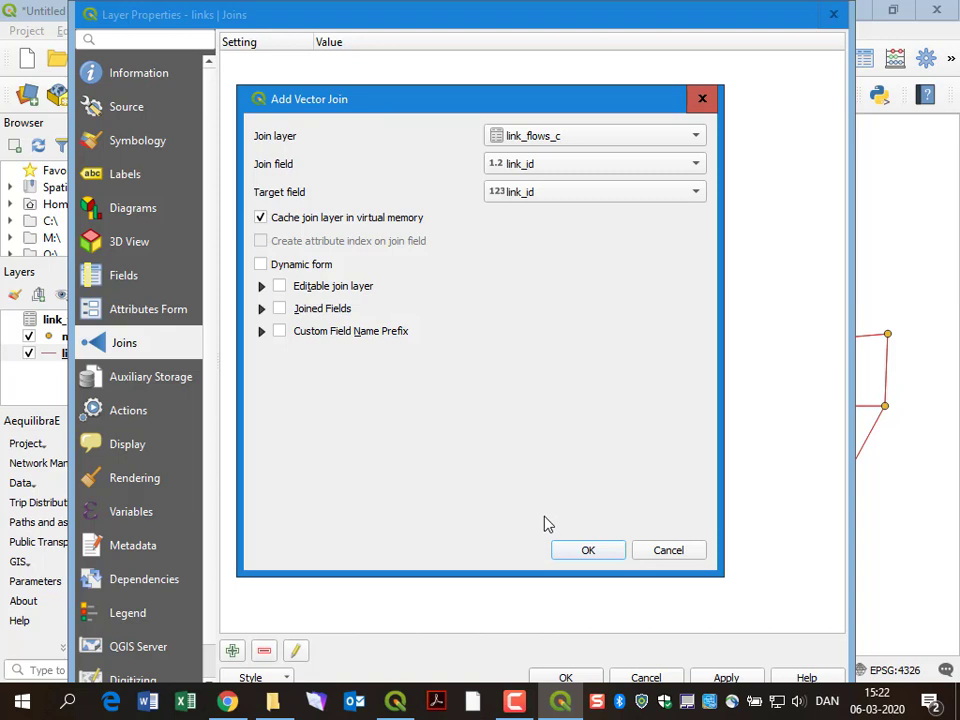
left_click(604, 552)
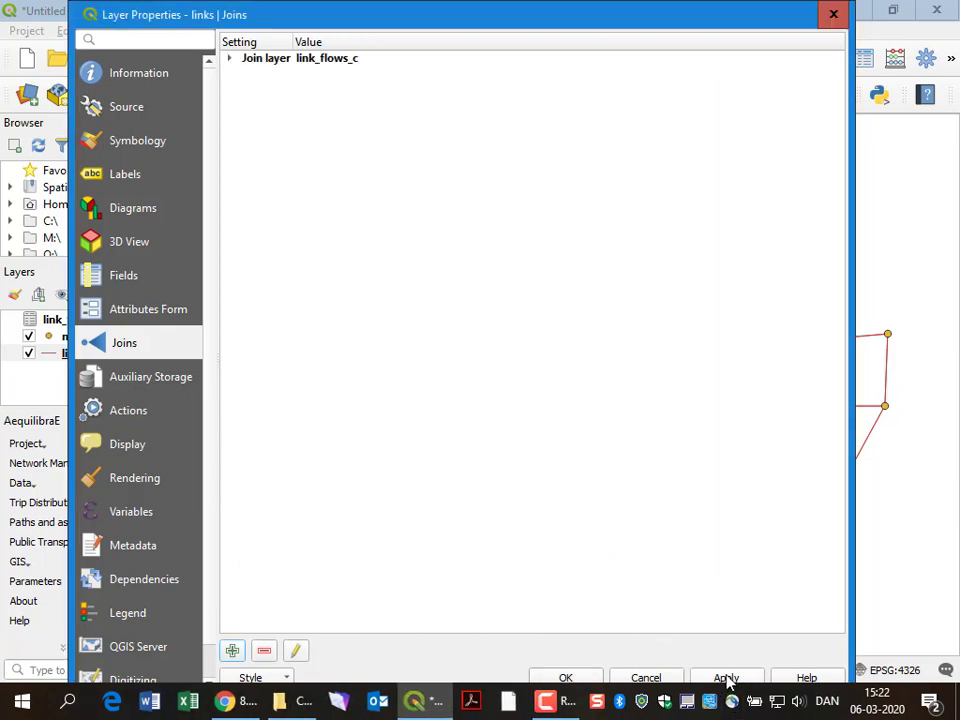
left_click(726, 678)
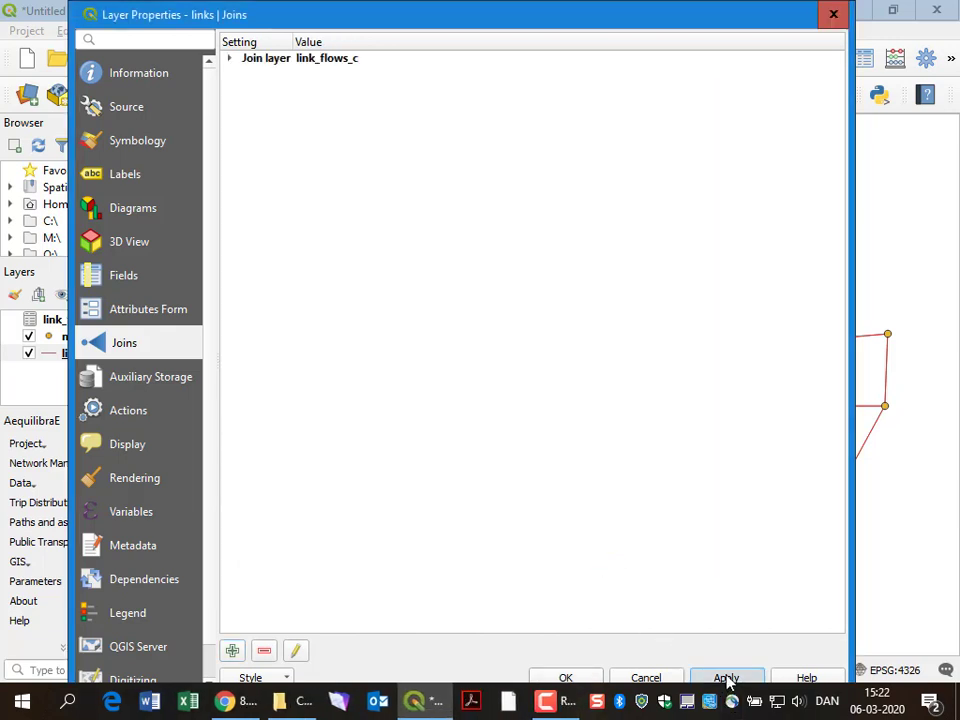
left_click(566, 678)
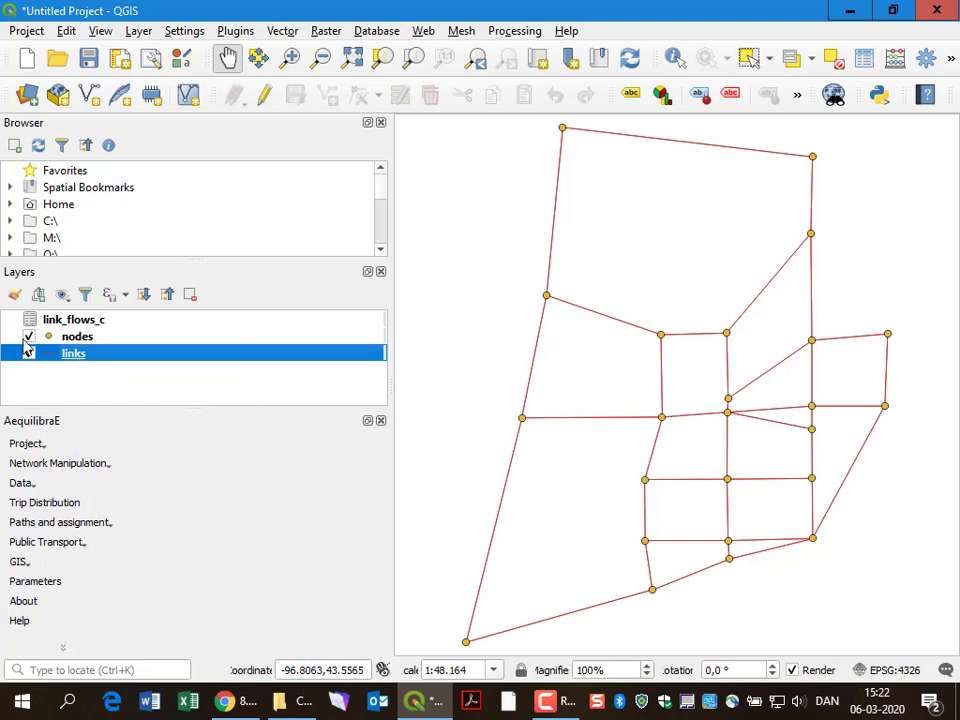
Check the joined flow fields in the links attribute table, widening the link_flows_c_matrix_ab column to read its name.
right_click(73, 354)
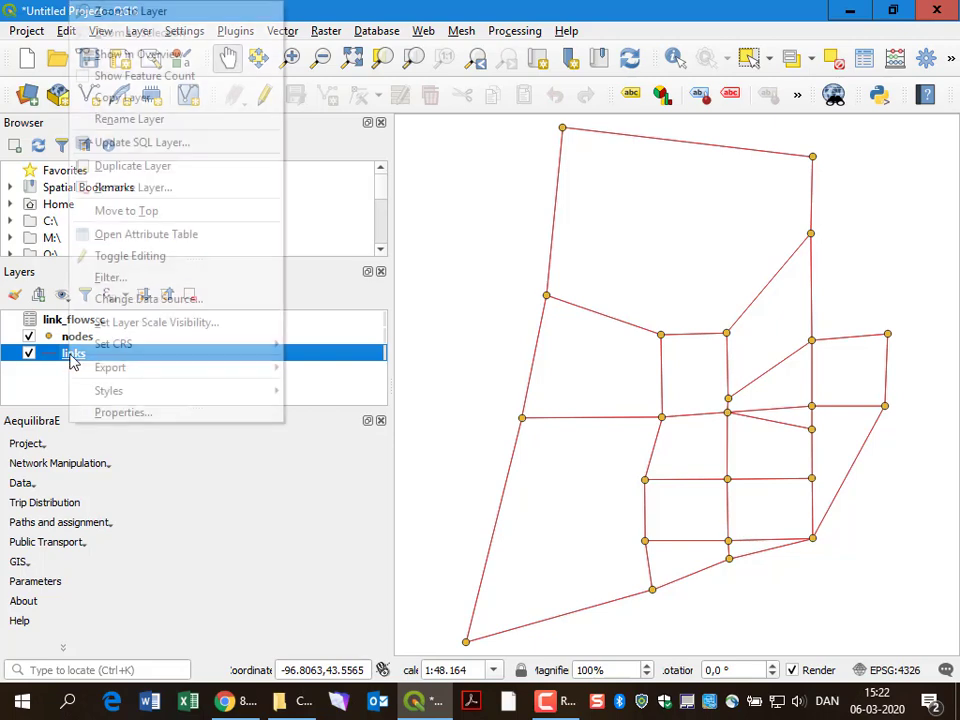
left_click(230, 240)
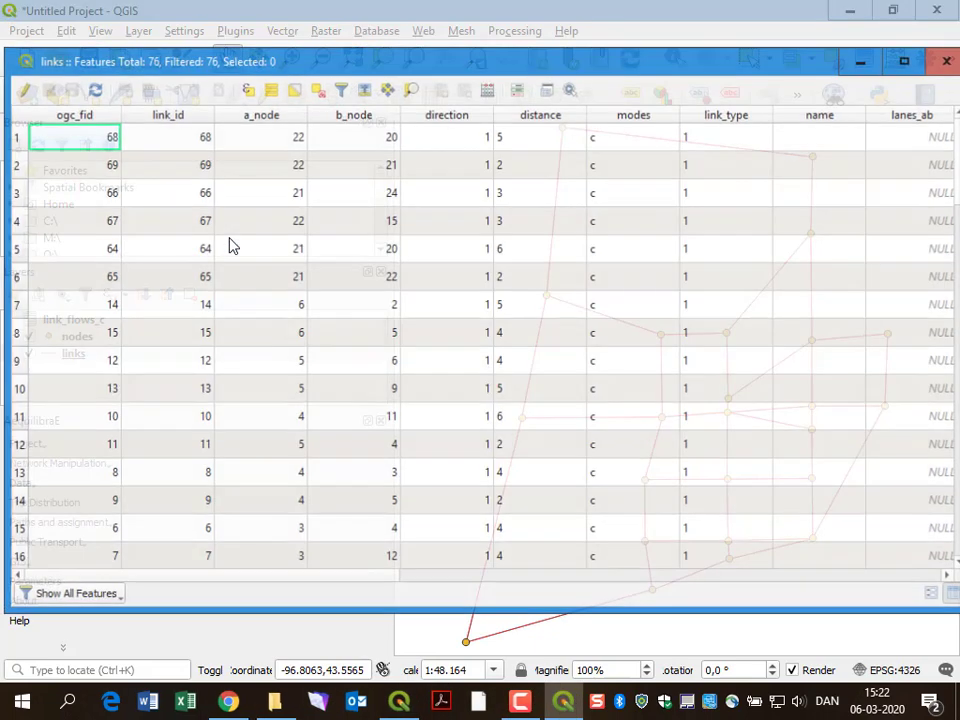
left_click_drag(255, 585, 830, 598)
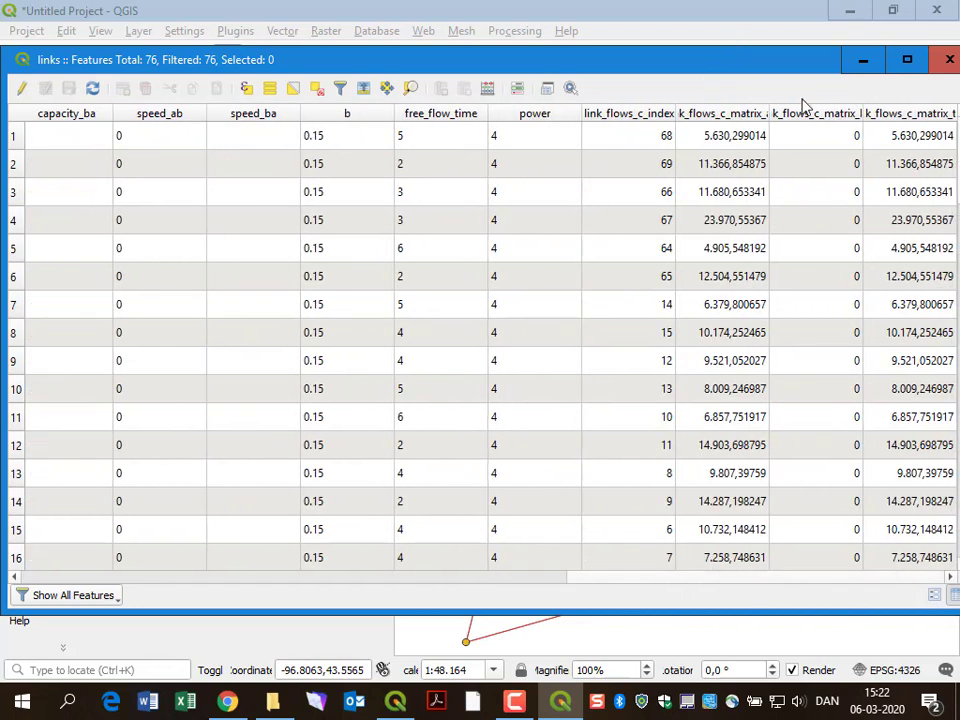
left_click_drag(770, 113, 792, 114)
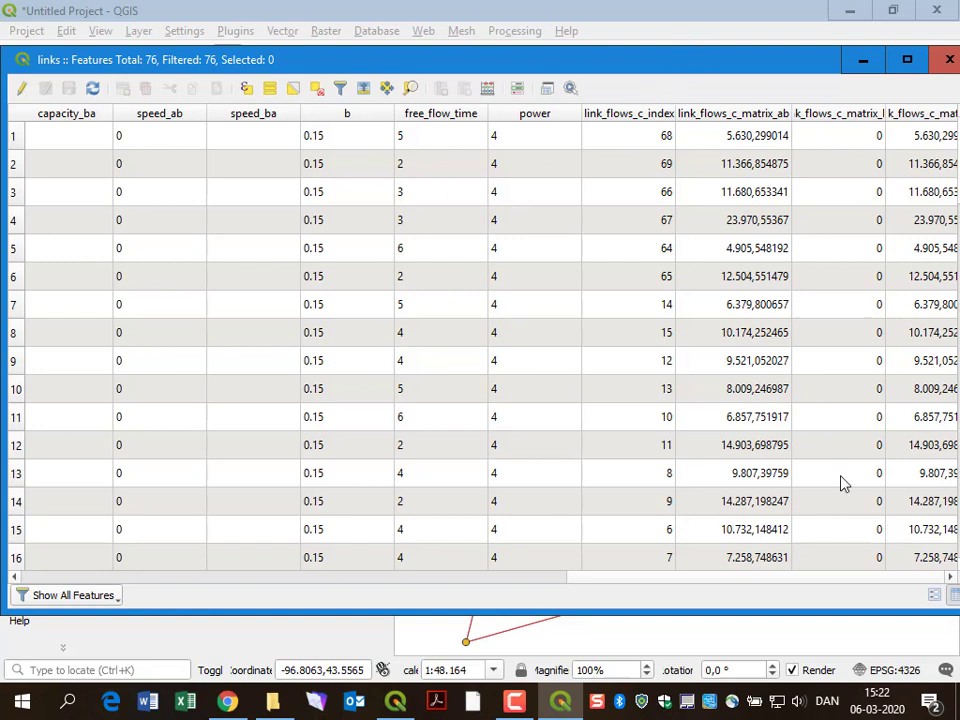
left_click(945, 62)
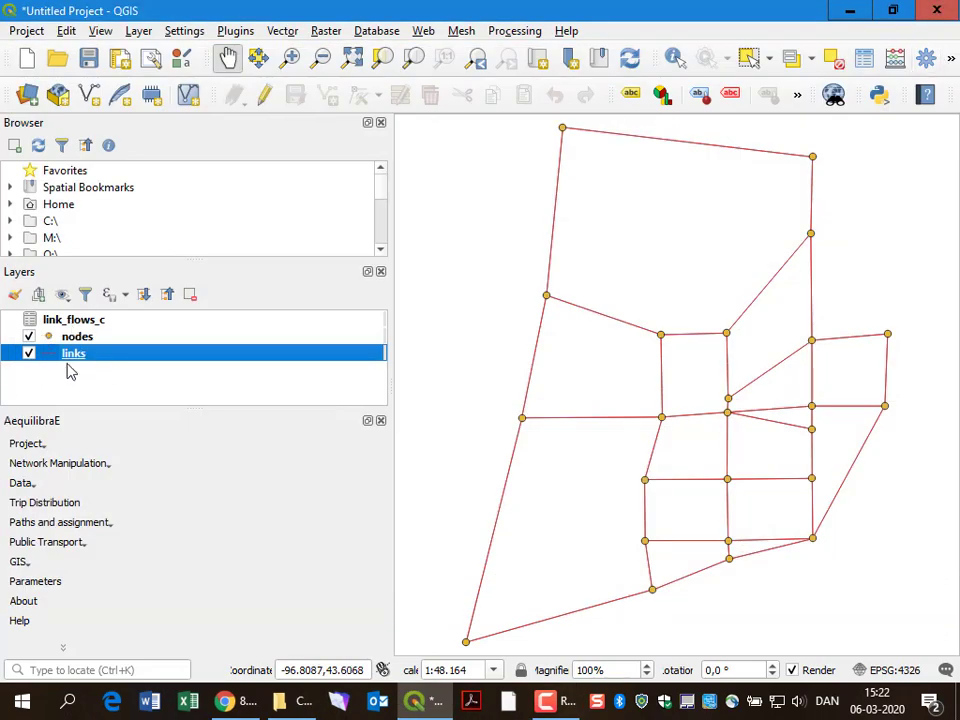
Switch the links layer's symbology to Graduated, using link_flows_c_matrix_tot as the value field.
right_click(72, 366)
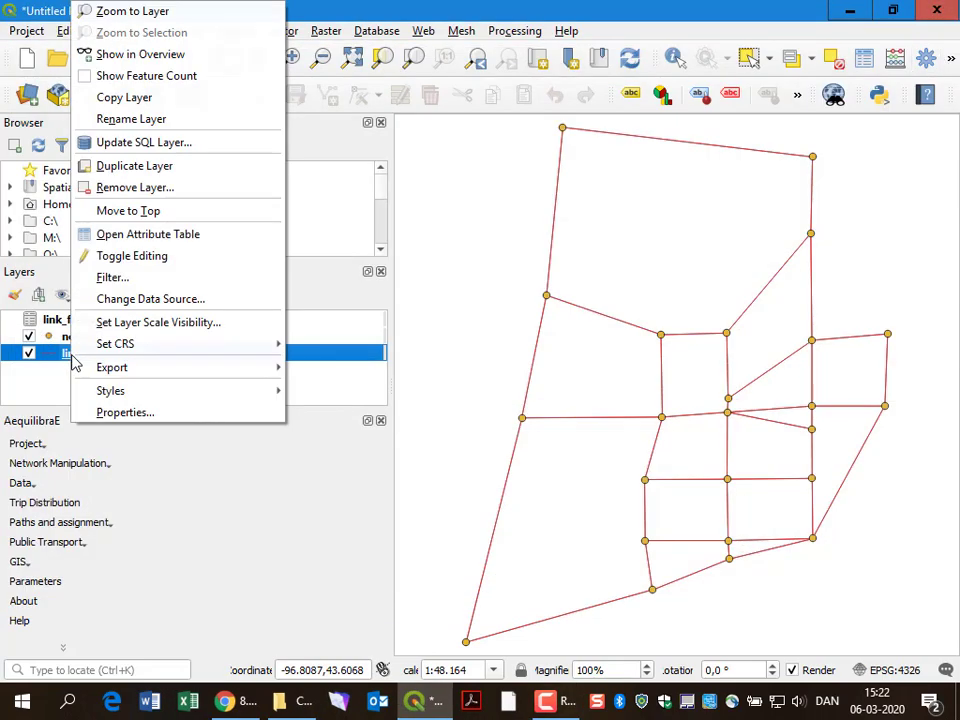
left_click(156, 414)
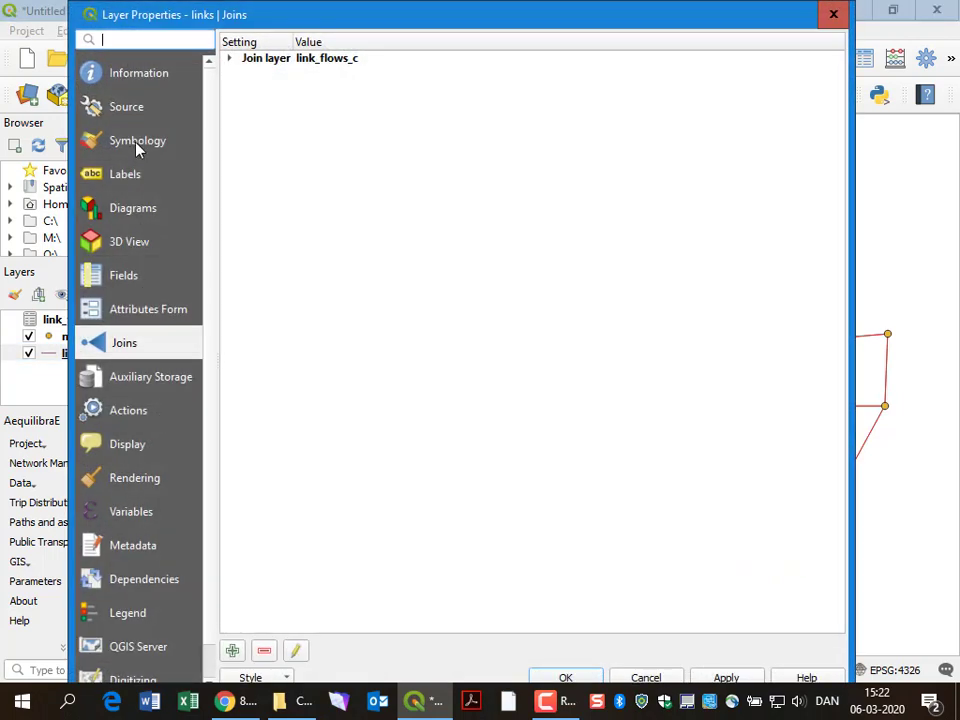
left_click(137, 142)
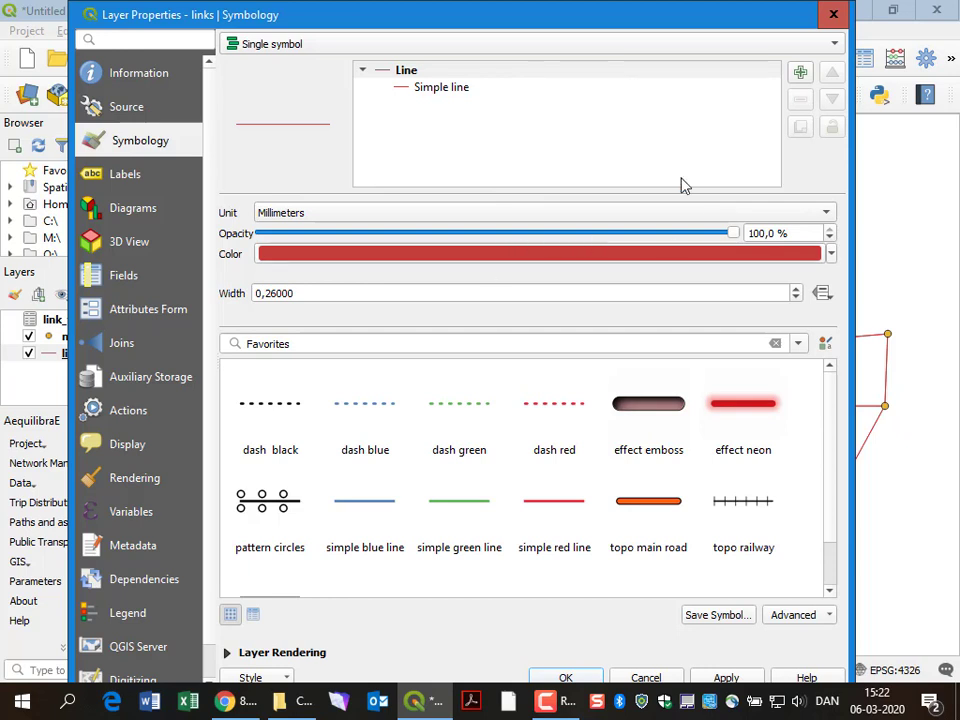
left_click(586, 45)
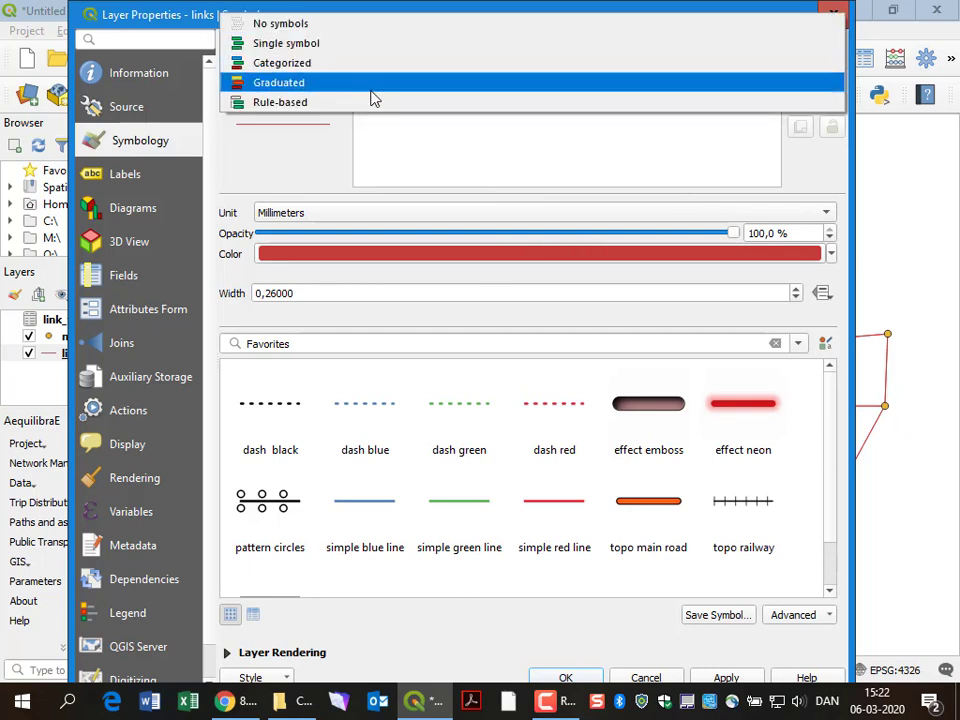
left_click(309, 88)
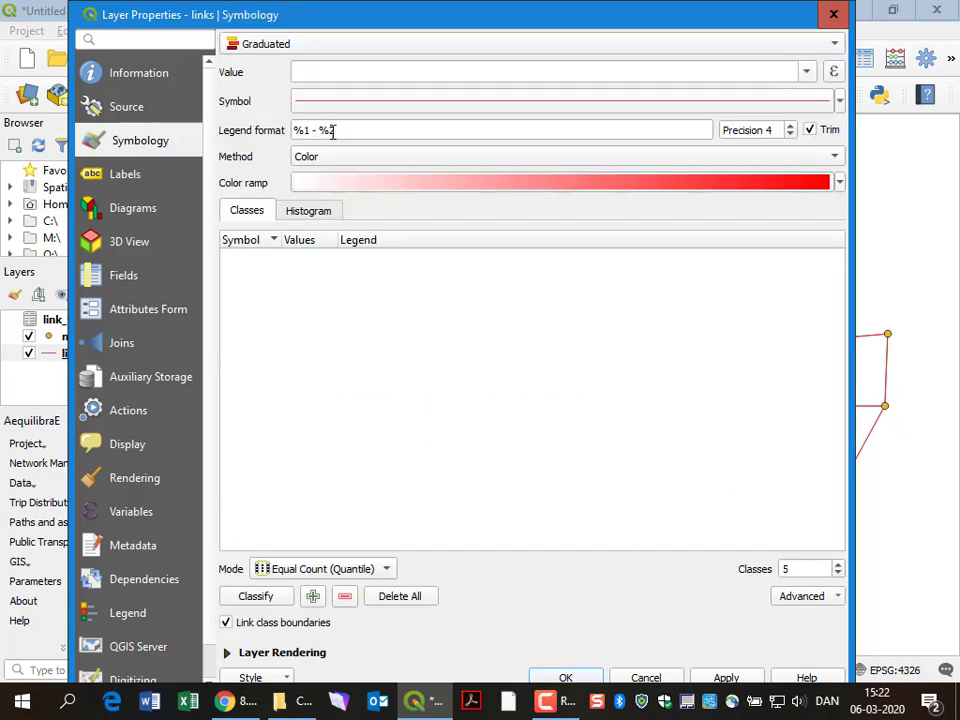
left_click(806, 74)
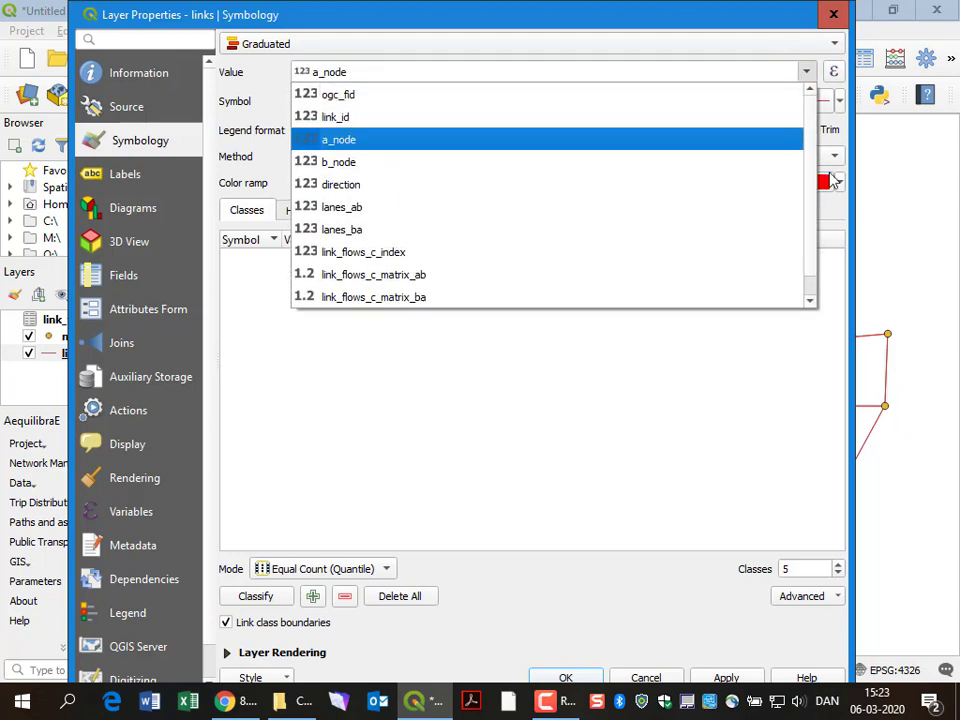
left_click_drag(816, 251, 814, 283)
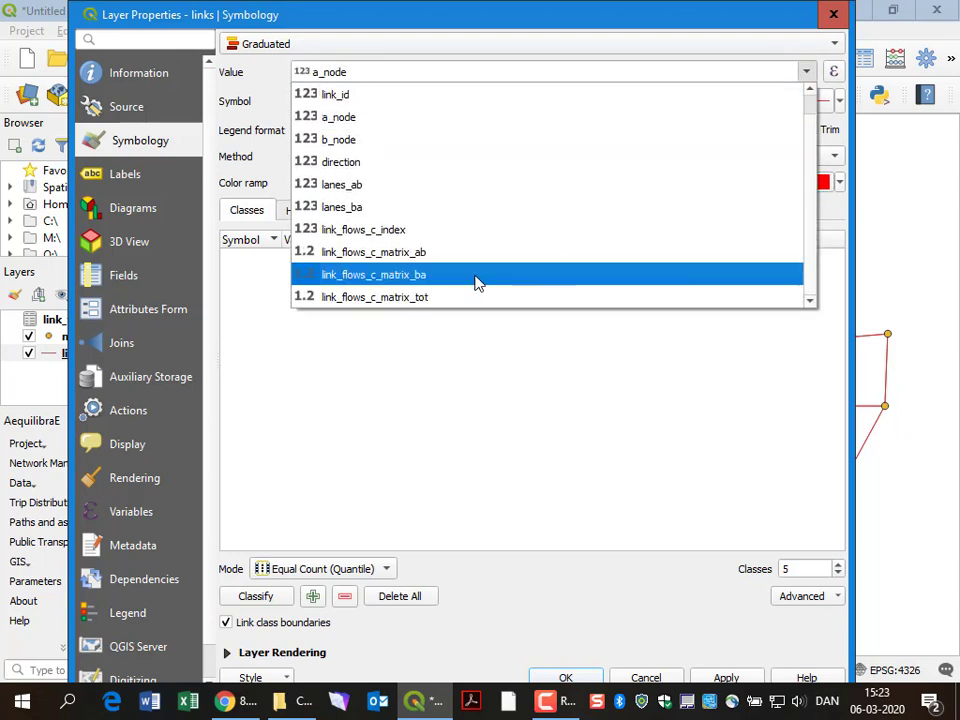
left_click(420, 297)
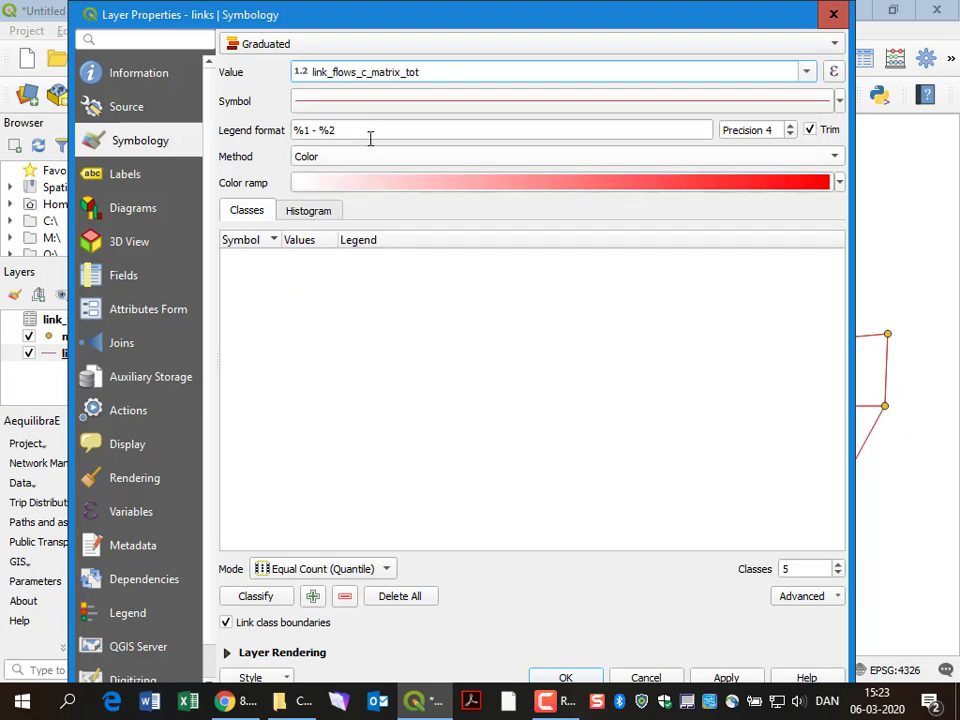
Set the graduated method to Size, with line sizes from 2.1 to 5 millimetres.
left_click(768, 166)
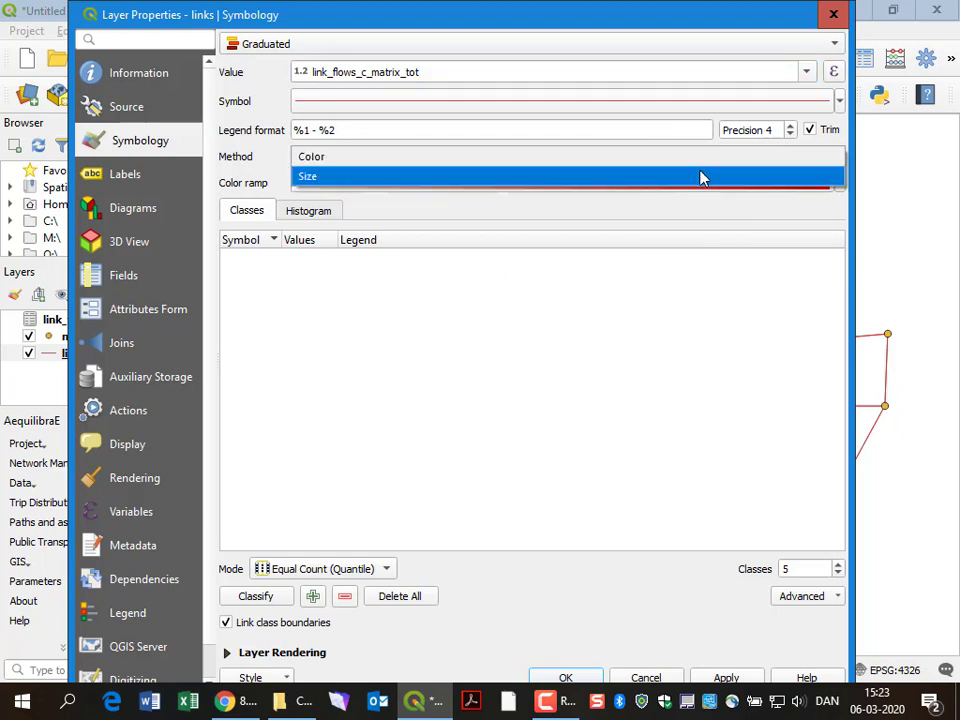
left_click(699, 176)
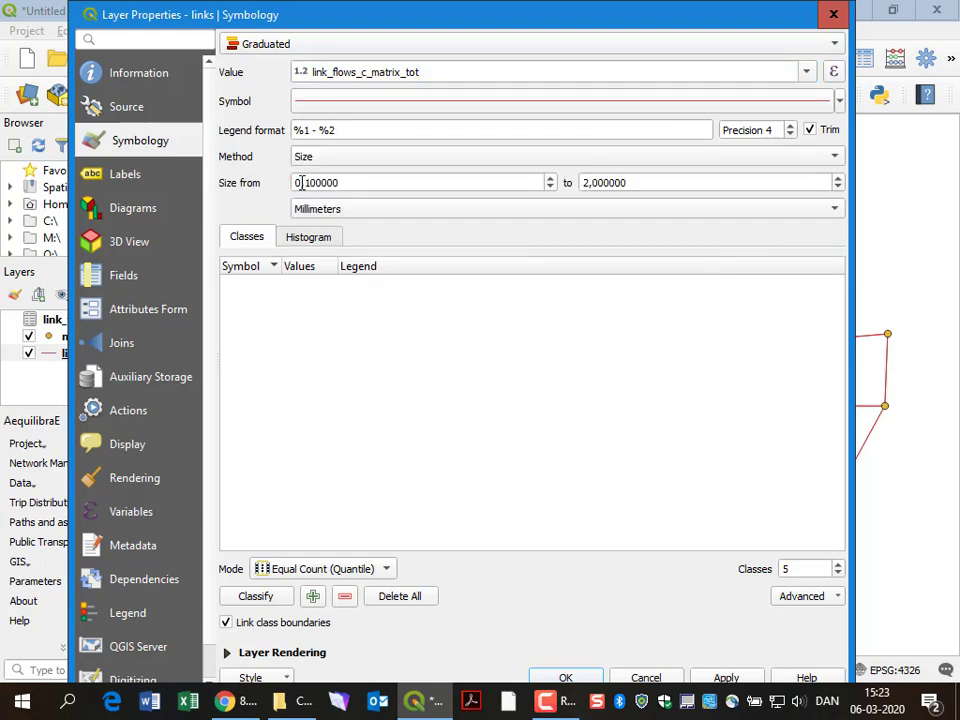
left_click_drag(301, 183, 293, 182)
type("2")
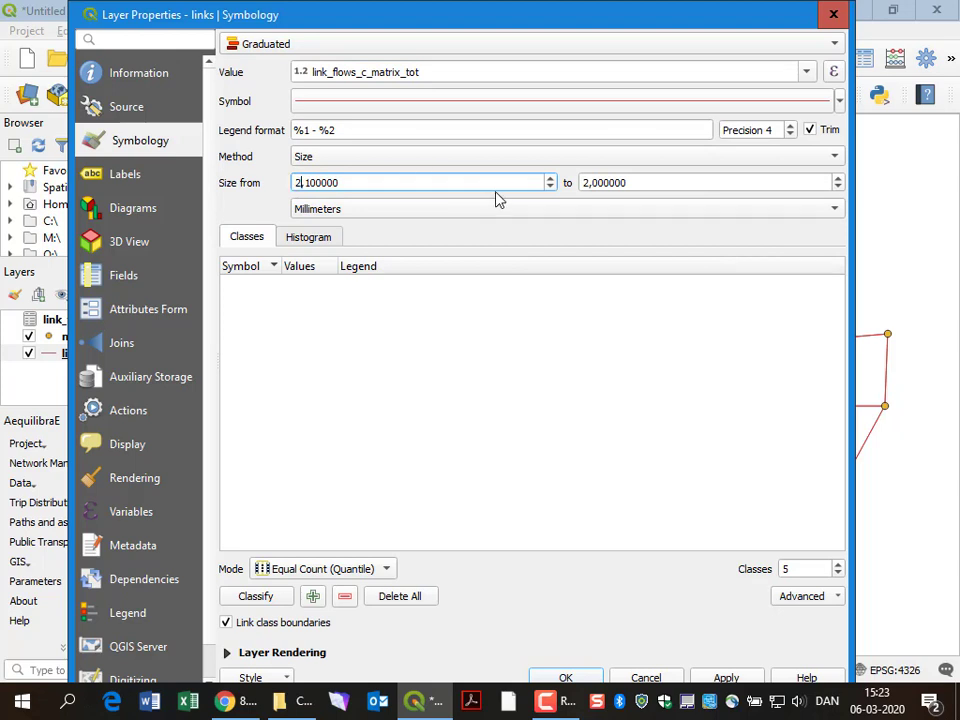
left_click(583, 183)
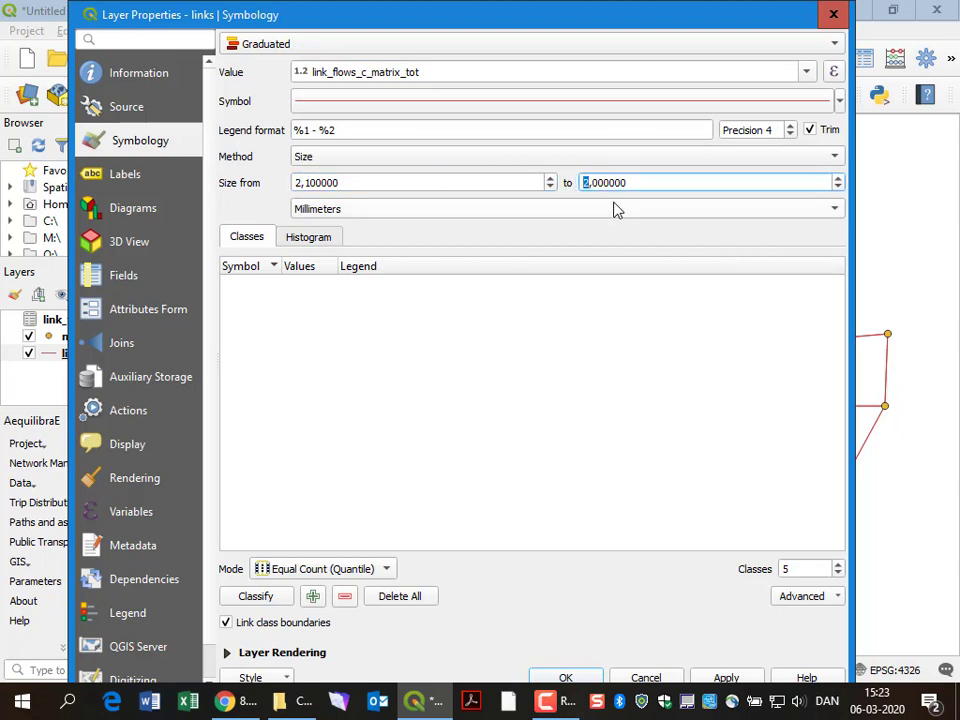
type("5")
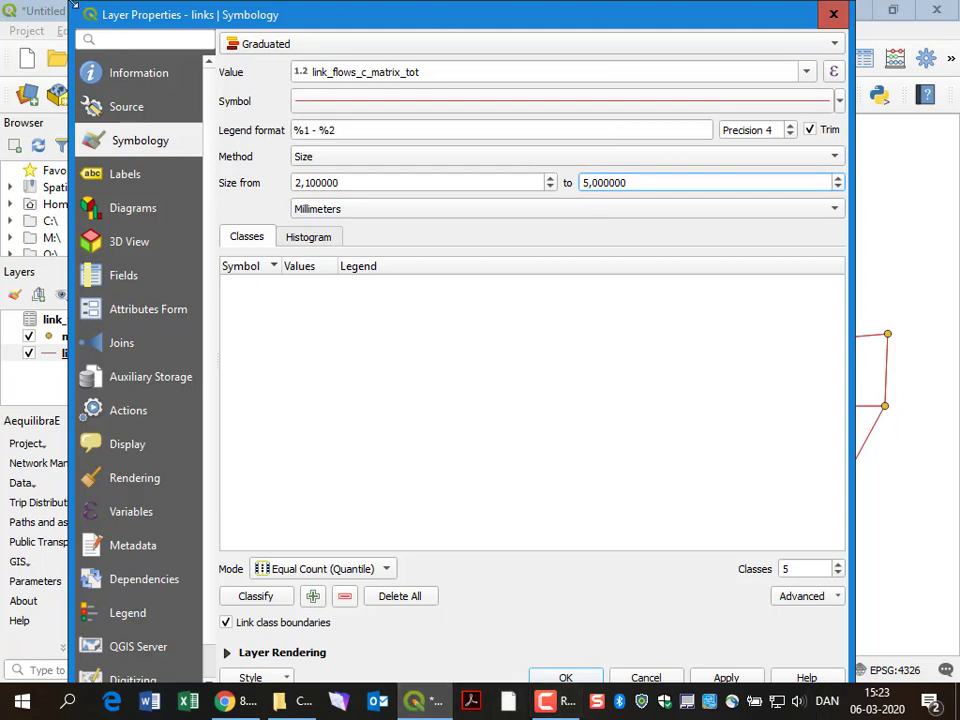
Classify the link flows into five Equal Count (Quantile) classes and apply the graduated style to the links layer.
left_click_drag(73, 5, 74, 92)
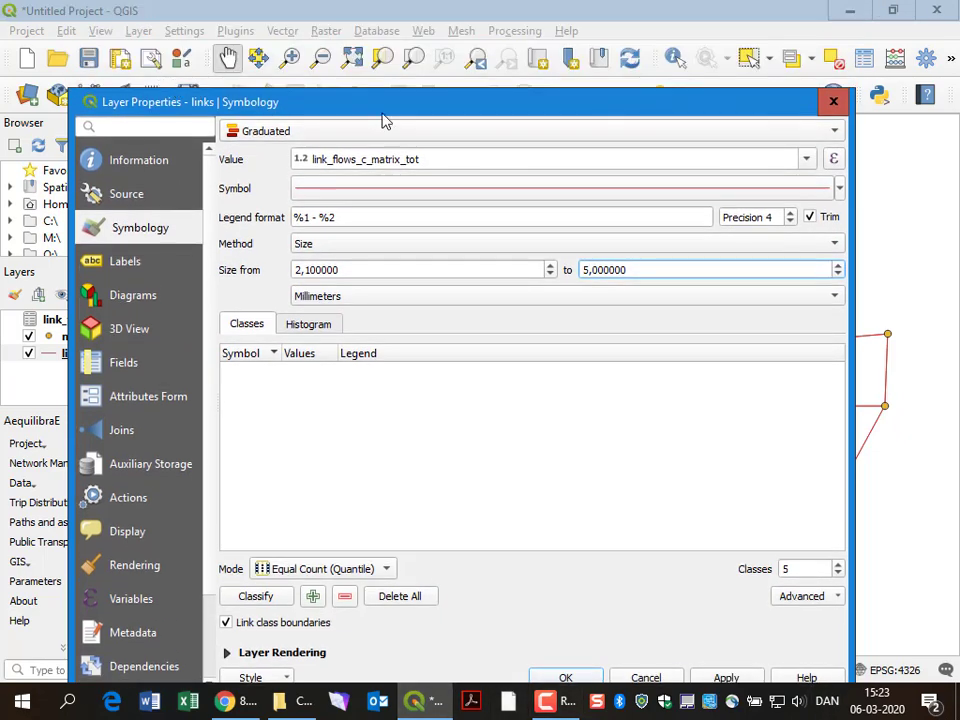
left_click_drag(381, 111, 369, 48)
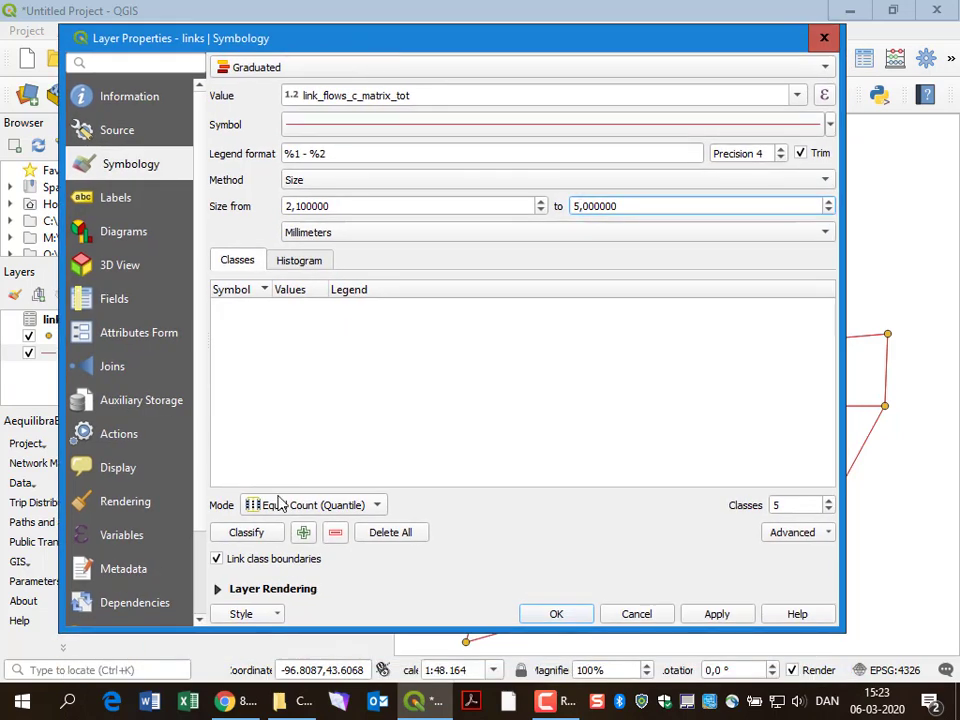
left_click(247, 533)
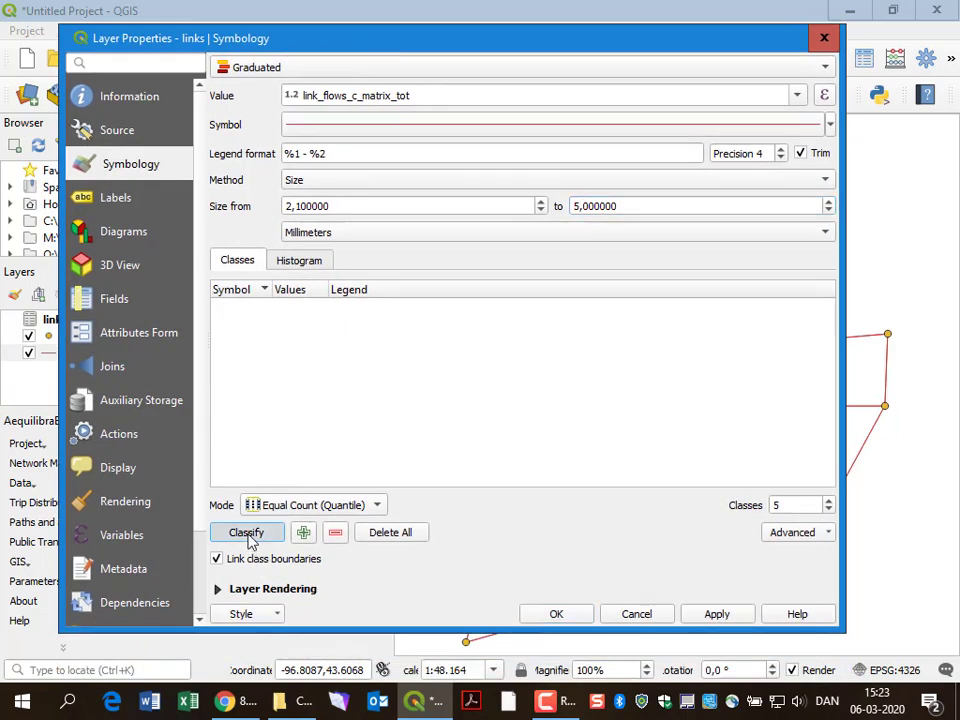
left_click(716, 616)
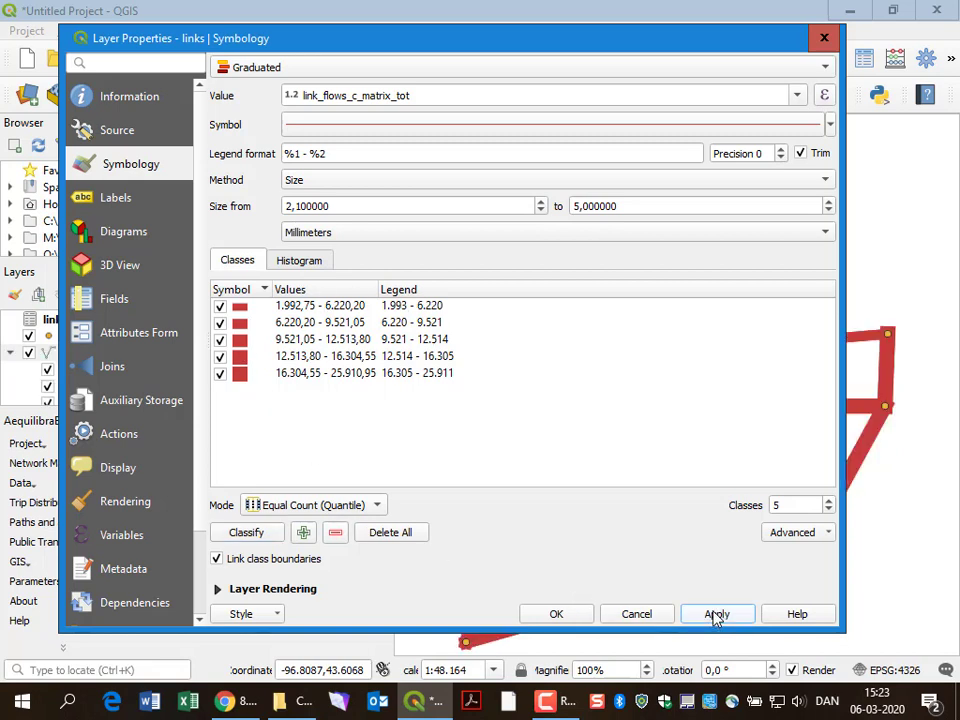
left_click(557, 616)
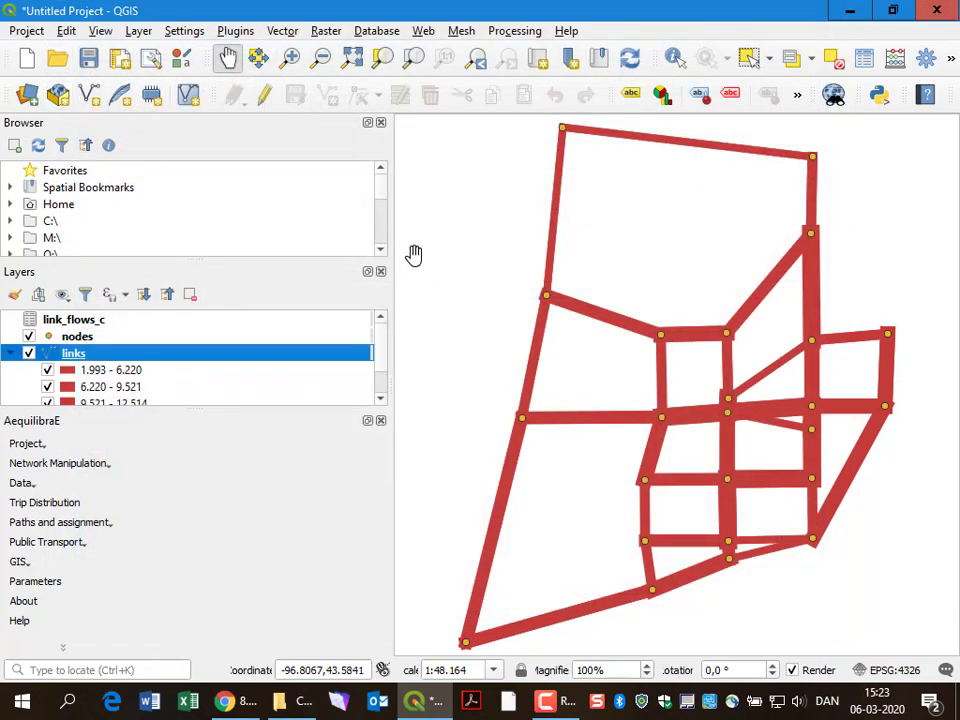
Add the OpenStreetMap XYZ tiles as a basemap and place it below the links layer in the layer order.
left_click_drag(386, 202, 390, 230)
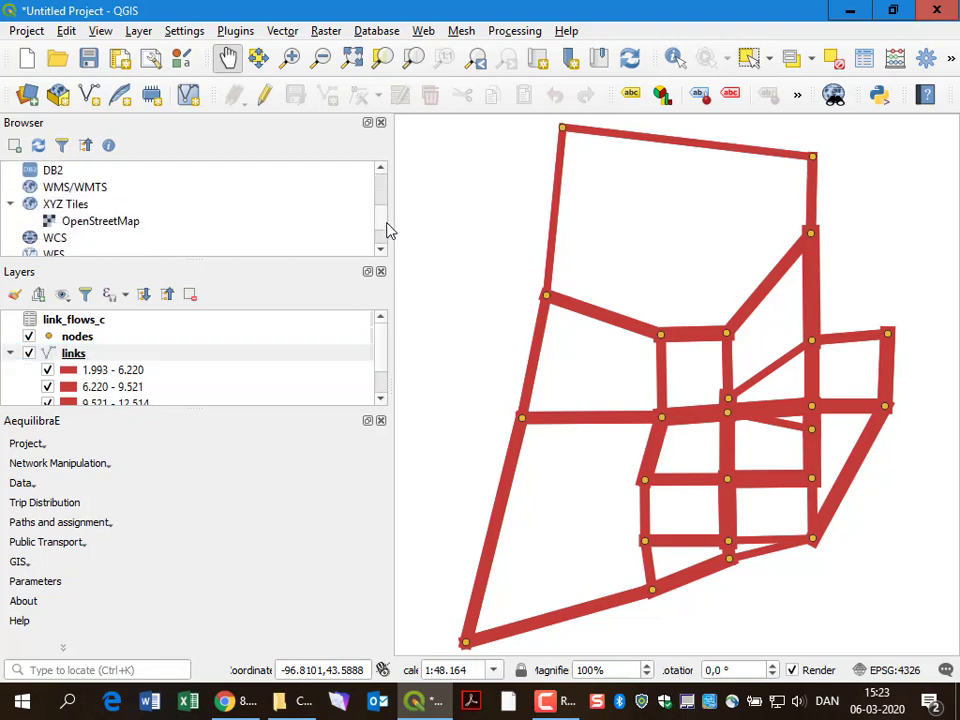
double_click(122, 221)
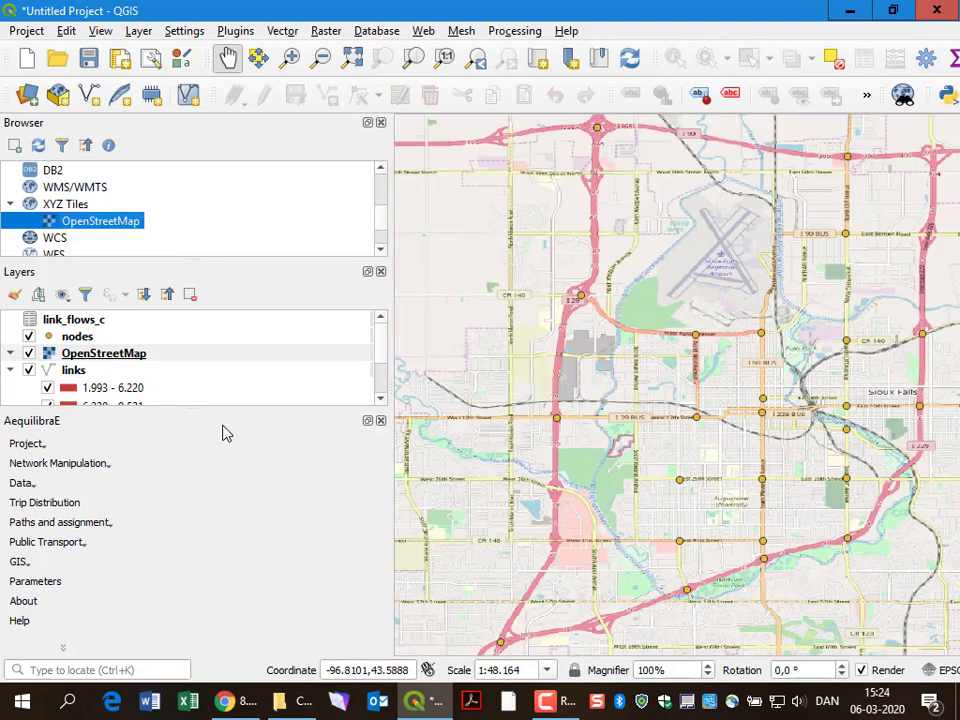
left_click_drag(219, 407, 216, 514)
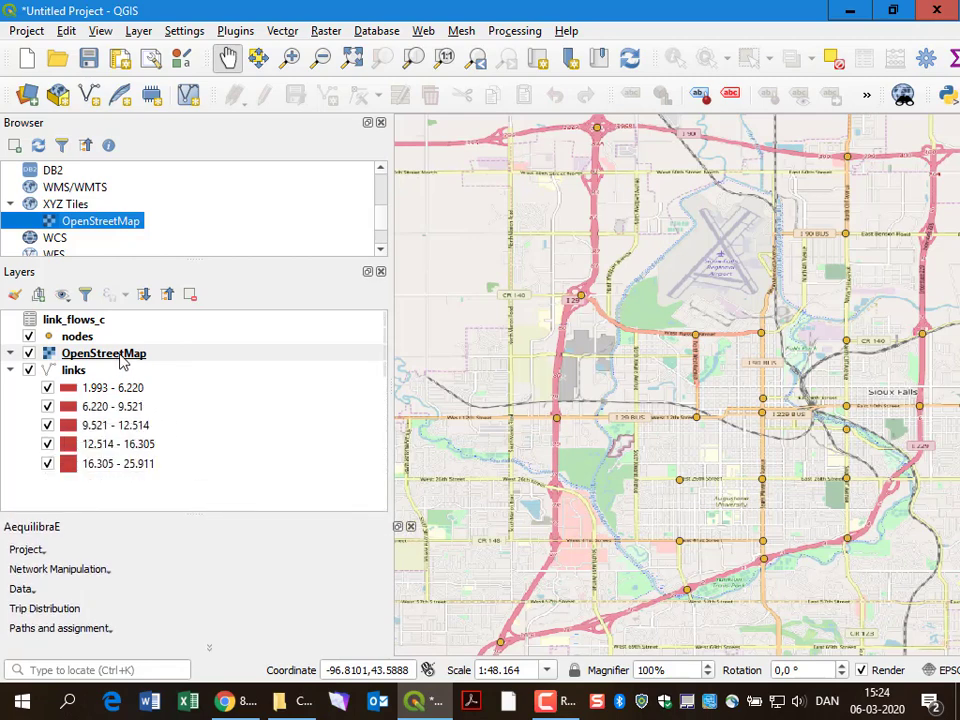
left_click_drag(108, 354, 129, 499)
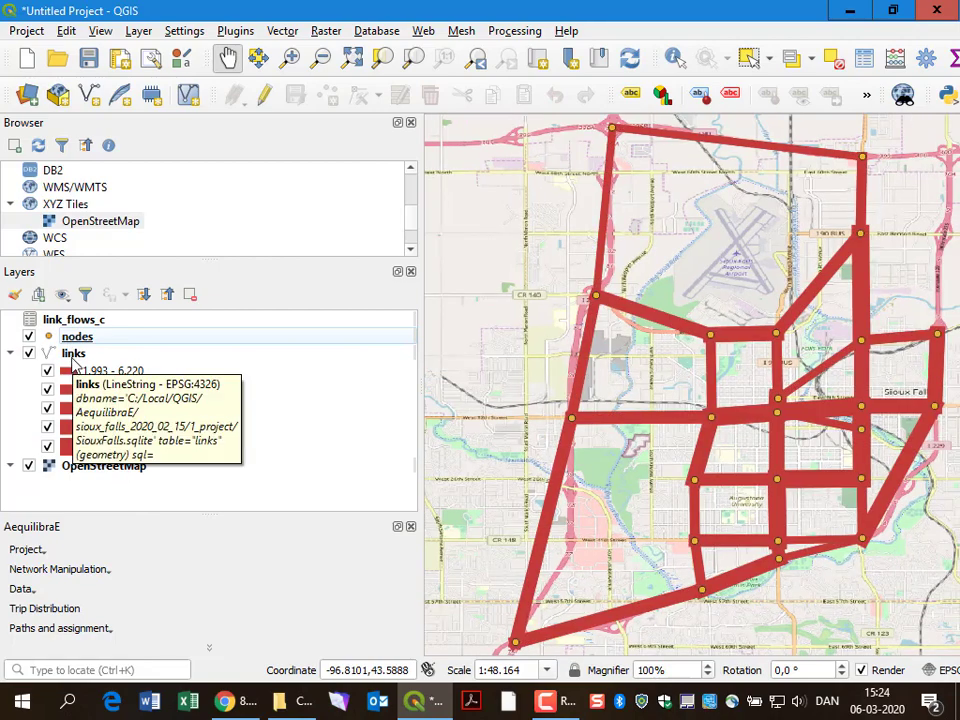
Reduce the opacity of the links layer's line symbol to 50.7 % and apply the style.
left_click(70, 355)
right_click(70, 355)
left_click(121, 413)
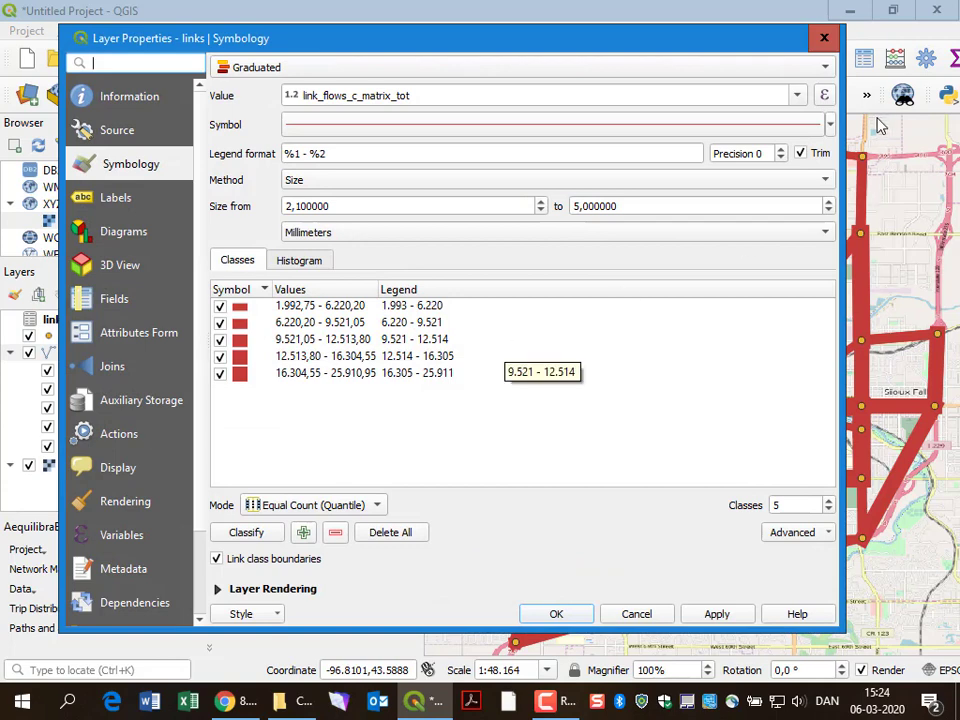
left_click(810, 126)
left_click_drag(576, 245, 447, 255)
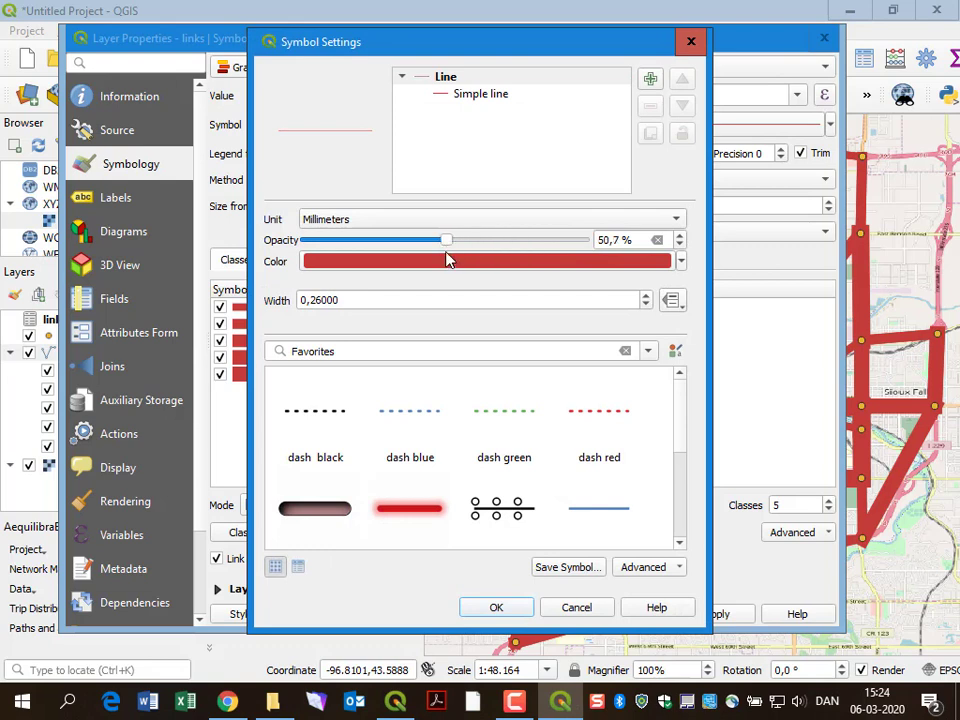
left_click(497, 607)
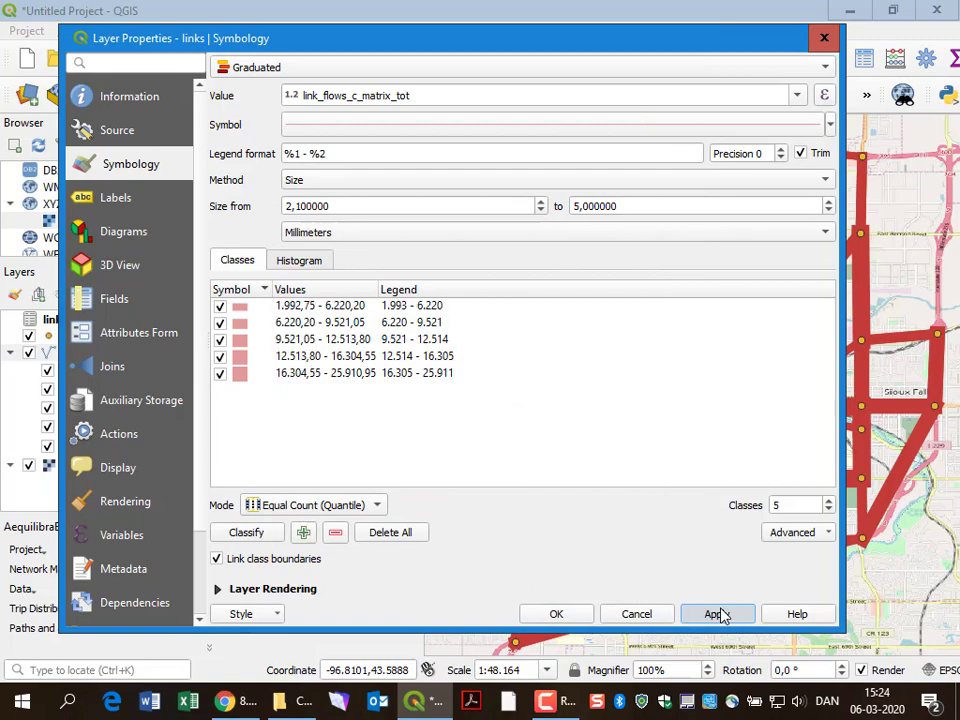
left_click(716, 614)
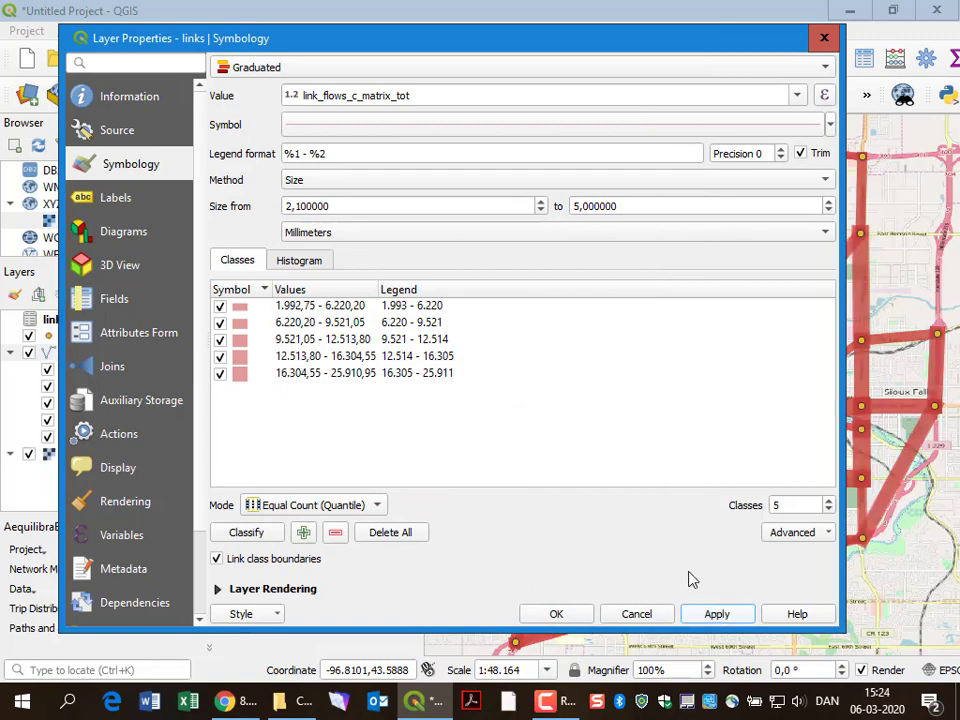
left_click(556, 614)
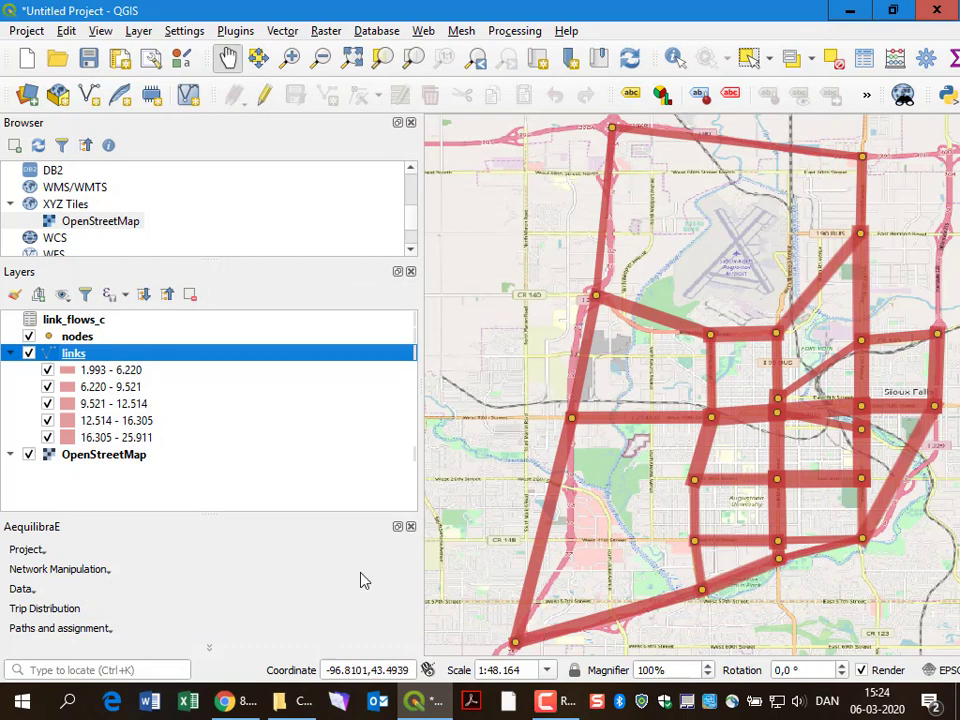
Create a new print layout titled "traffic assignment".
left_click(12, 31)
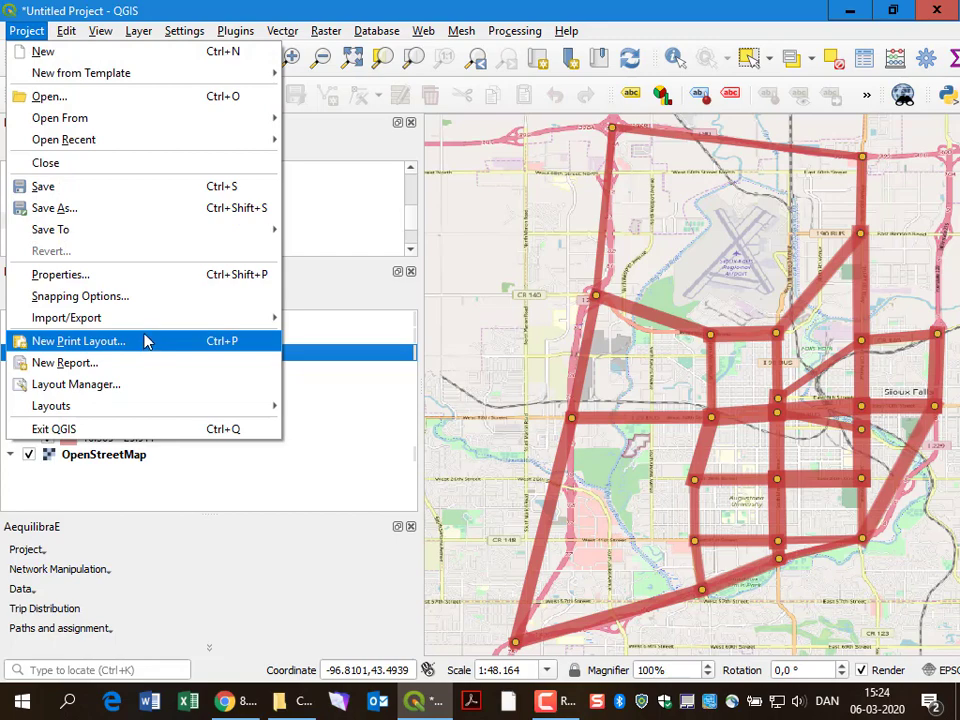
left_click(100, 341)
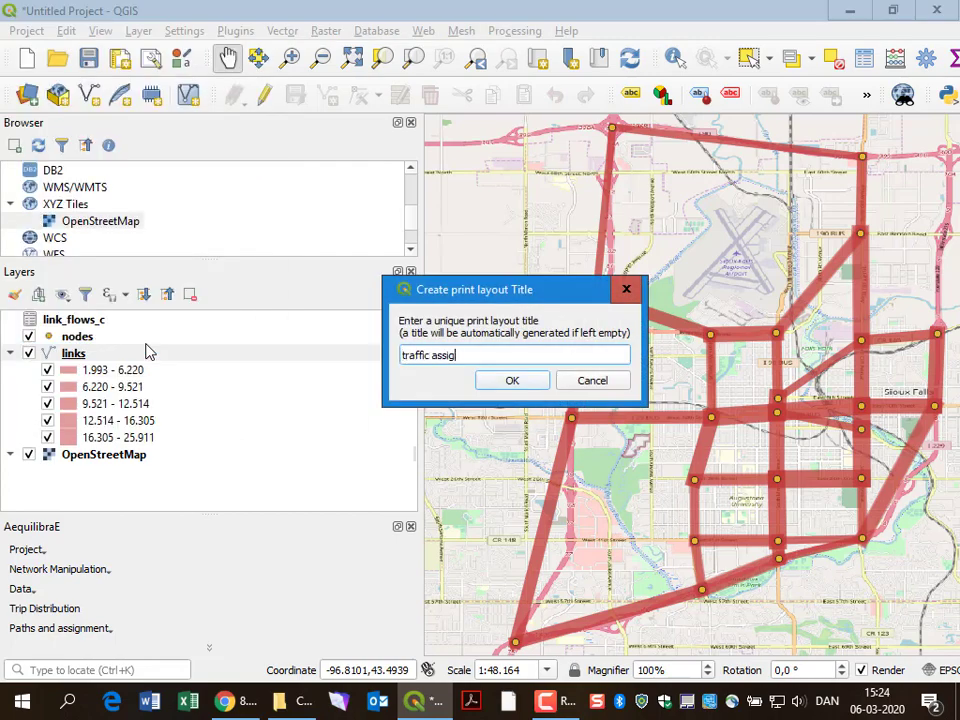
type("traffic assignment")
left_click(503, 386)
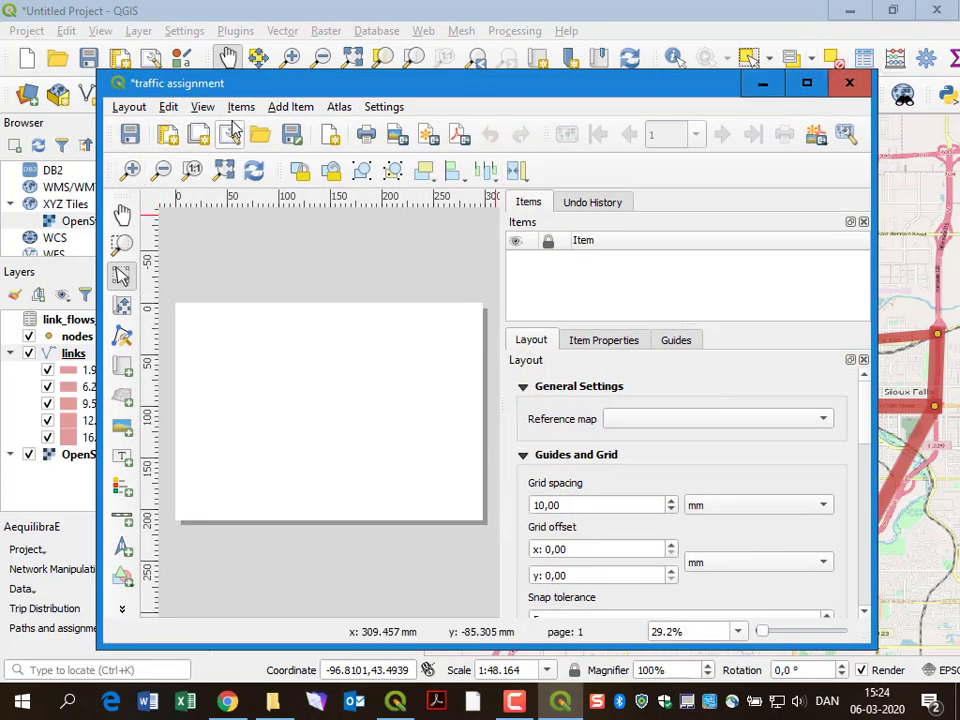
Add a map item nearly filling the layout page, nudge it slightly towards the lower-left of the page, and widen the layout canvas.
left_click(300, 110)
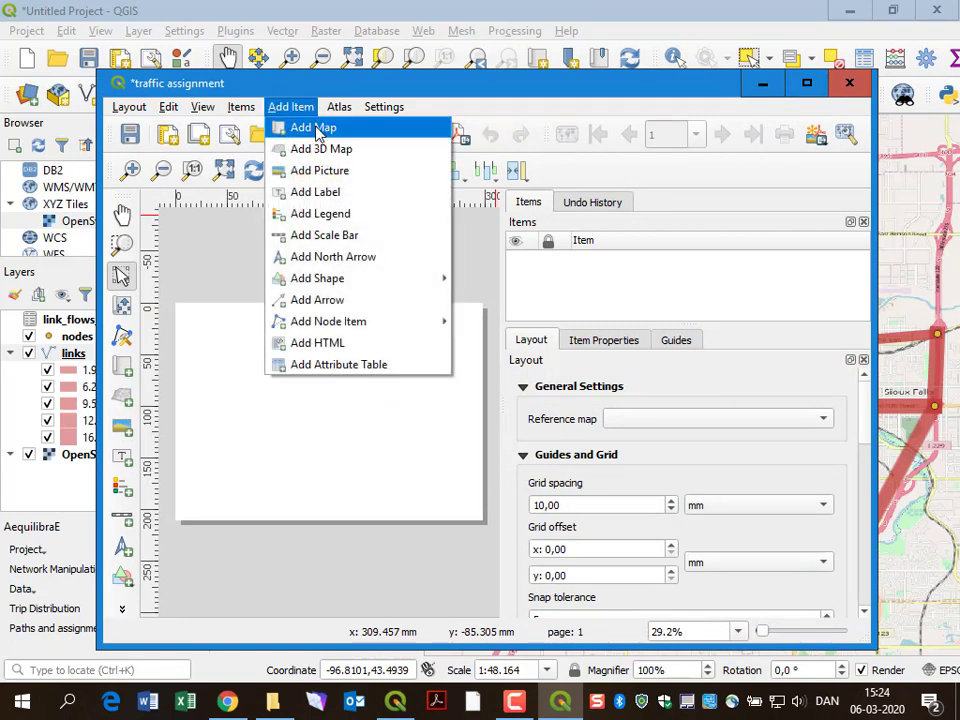
left_click(294, 128)
left_click_drag(189, 318, 472, 511)
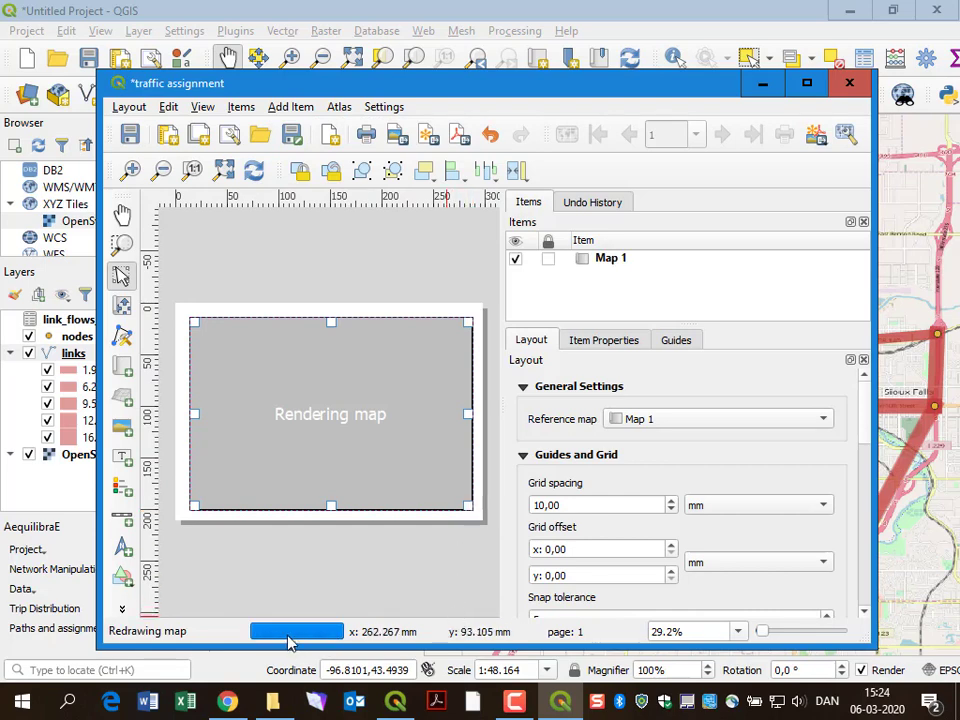
left_click(305, 562)
left_click(311, 445)
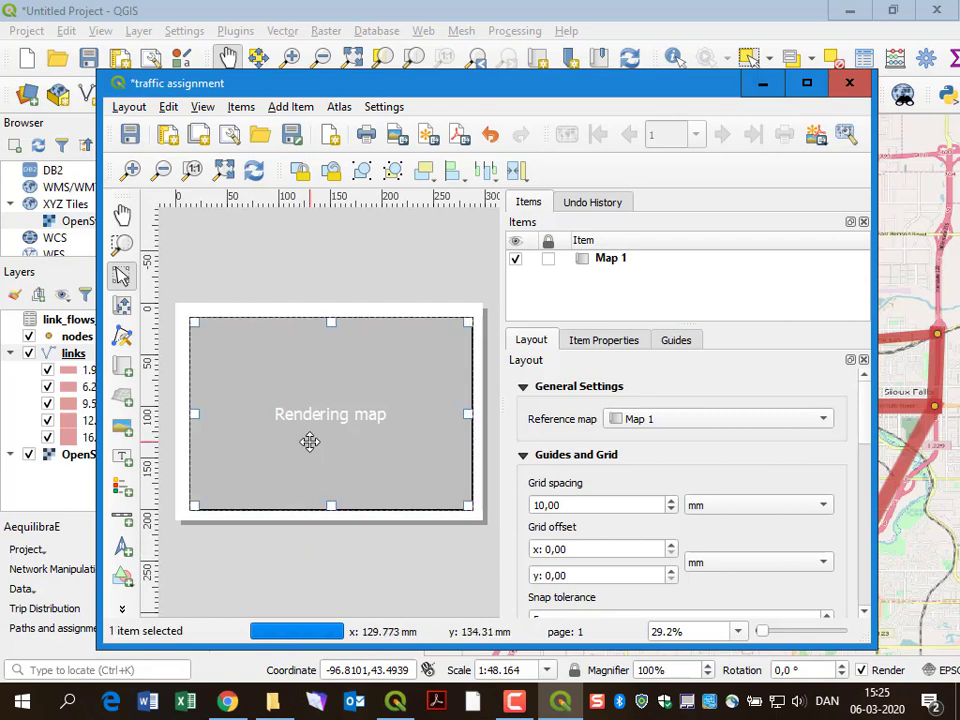
left_click_drag(347, 441, 339, 445)
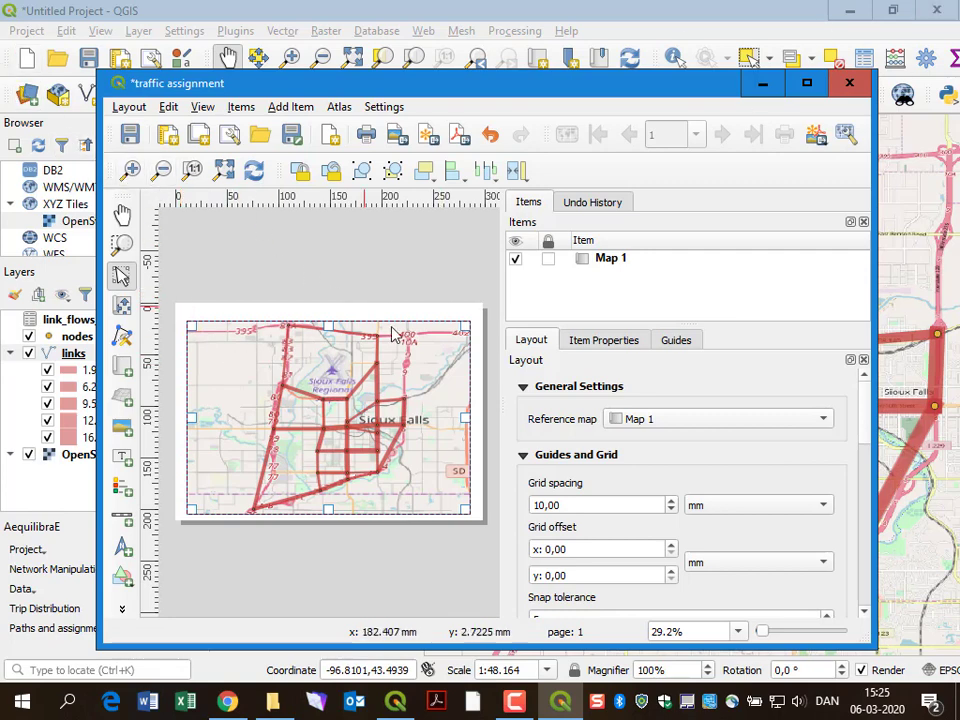
left_click_drag(499, 291, 688, 281)
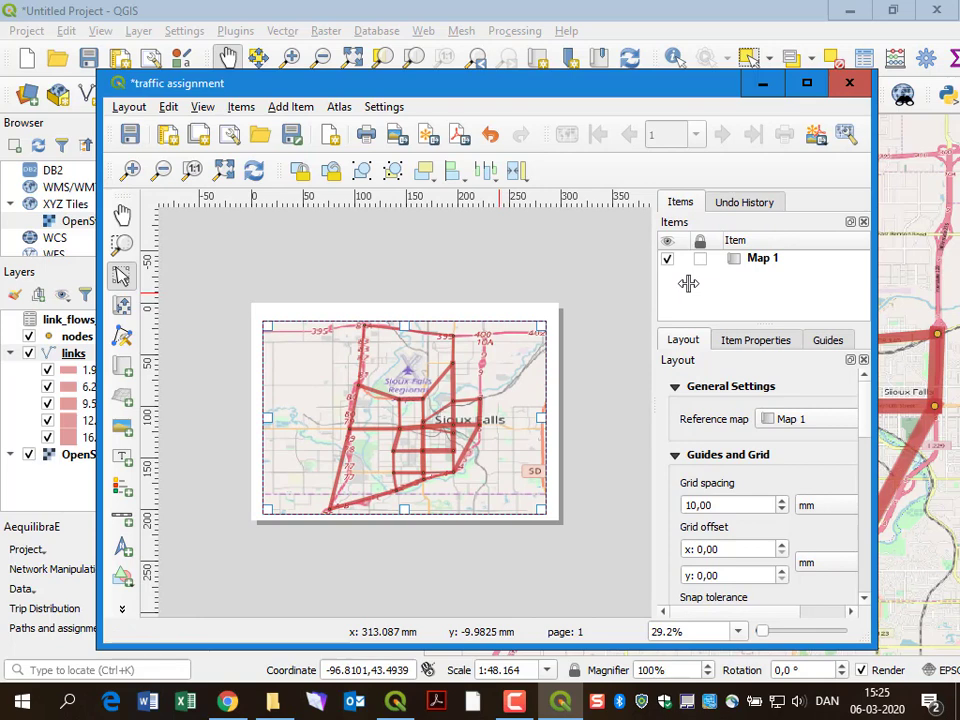
Add a legend over the lower-left part of the layout map and move it up so it lies fully inside the map.
left_click(548, 322)
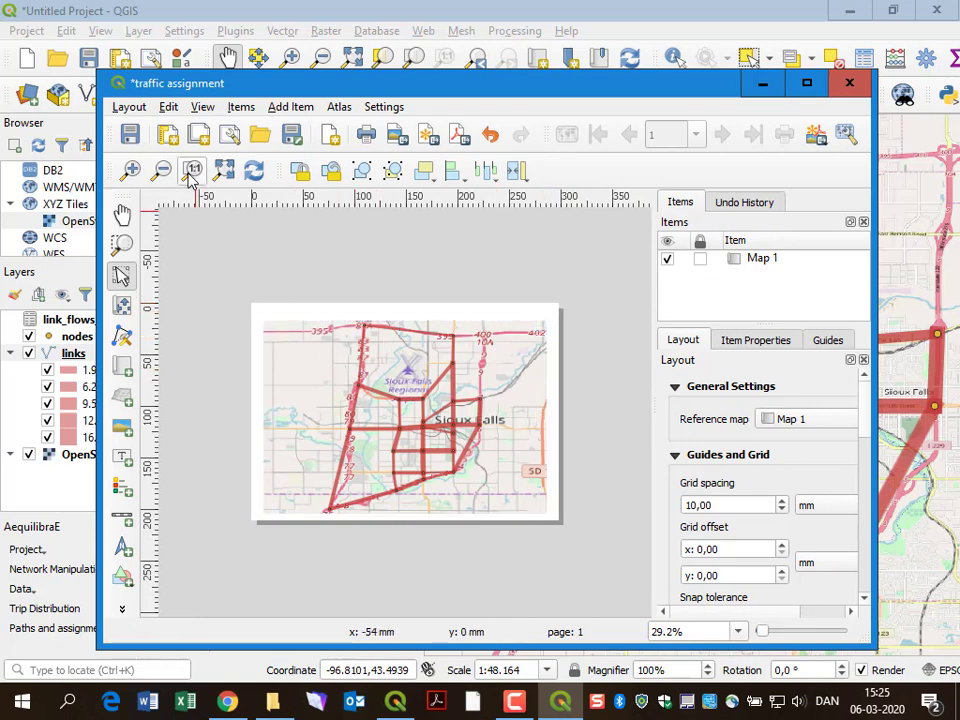
left_click(290, 107)
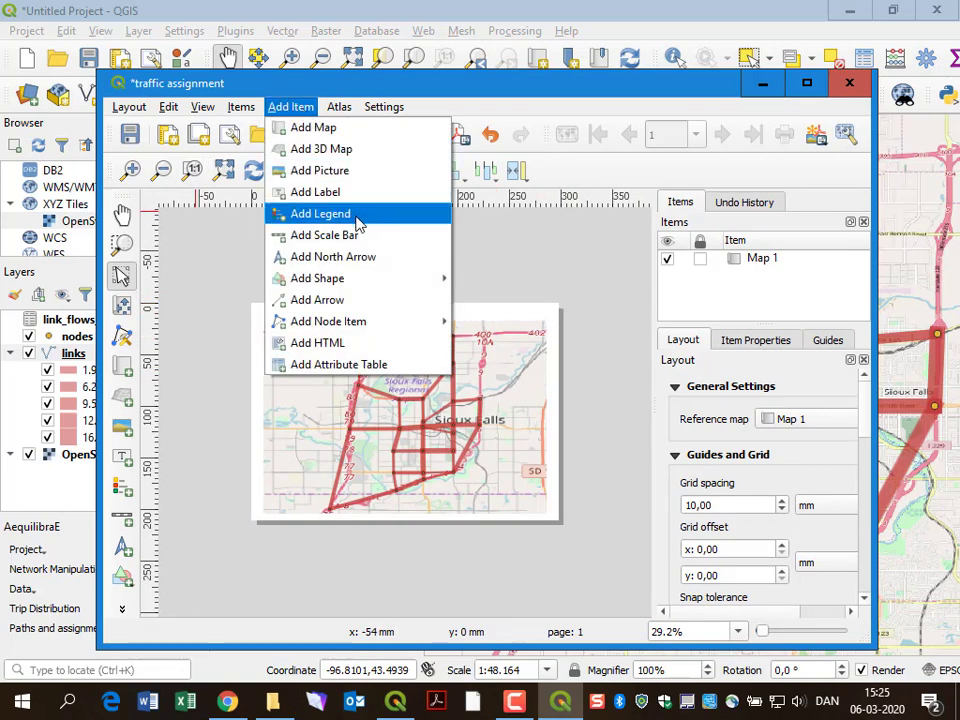
left_click(317, 213)
left_click_drag(276, 457, 314, 509)
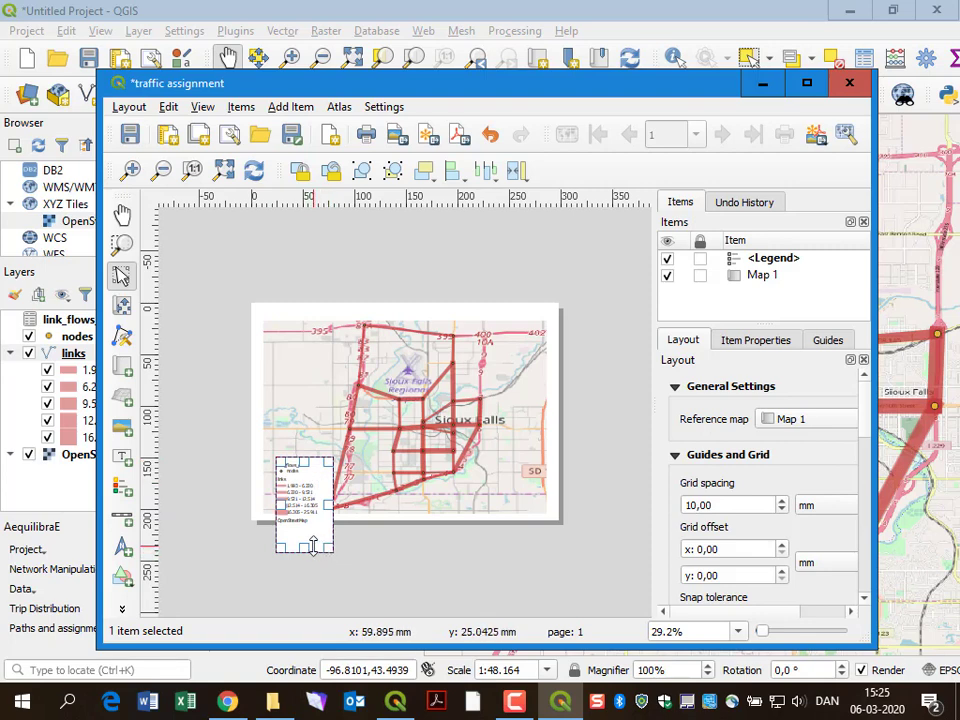
left_click_drag(303, 546, 306, 527)
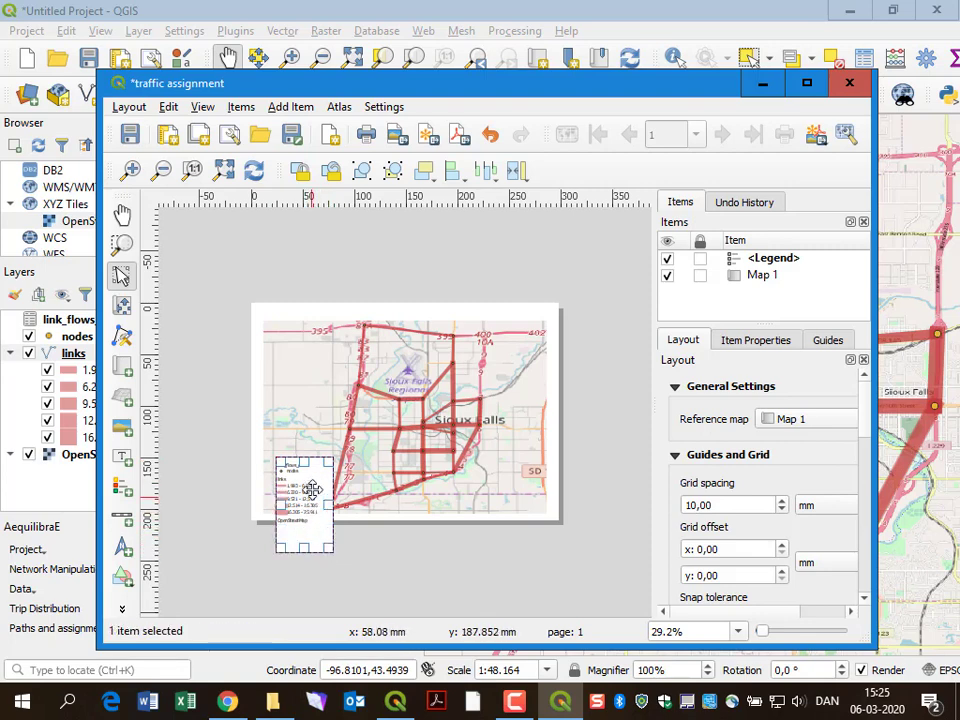
left_click_drag(315, 468, 314, 418)
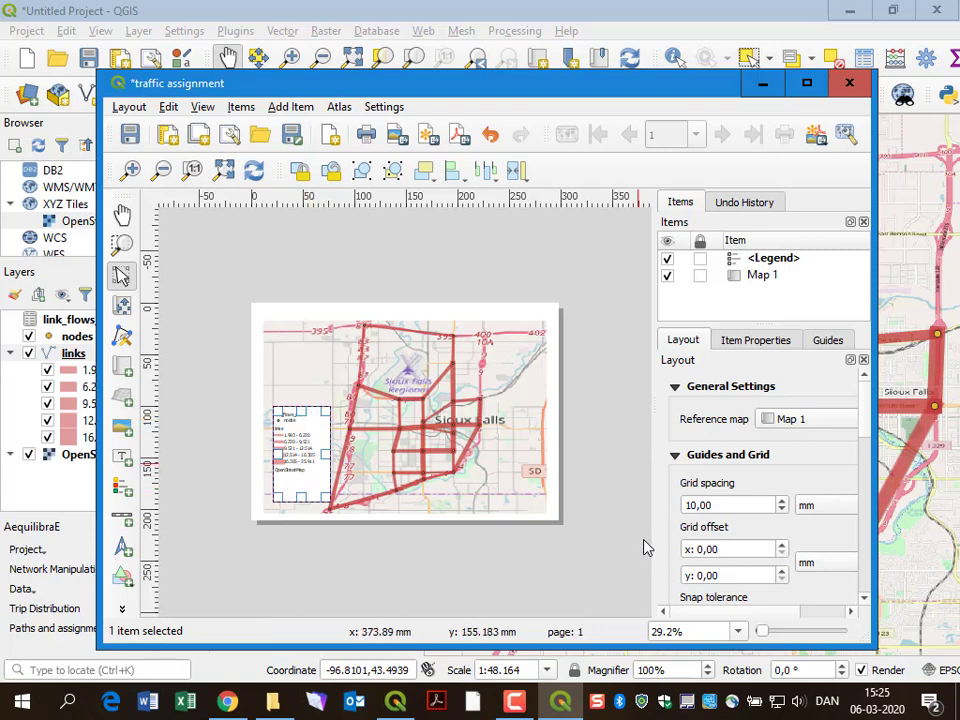
left_click(578, 512)
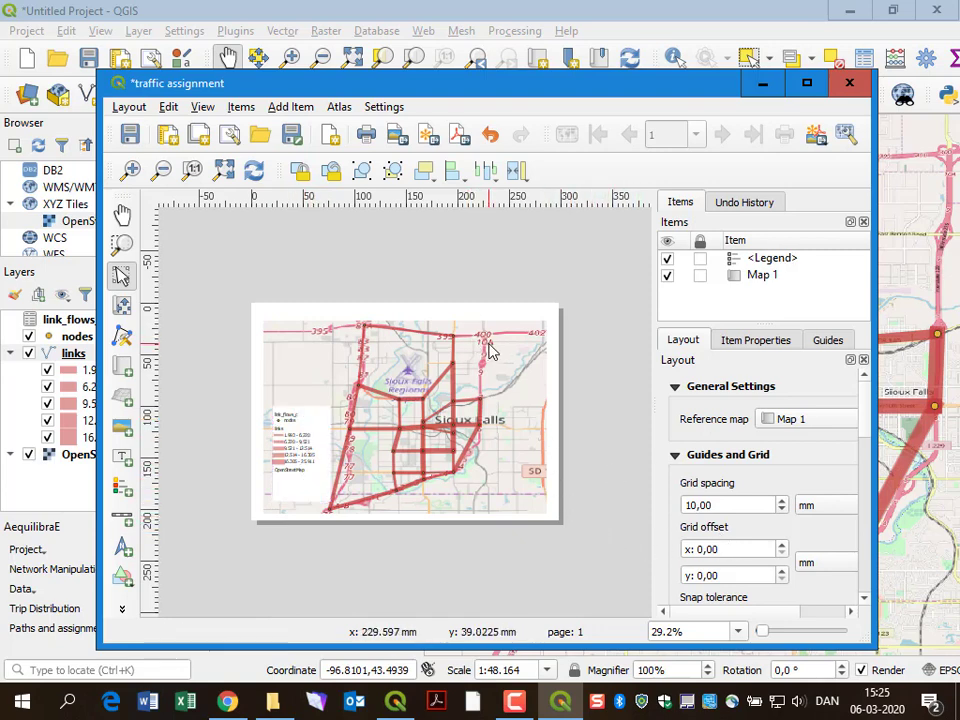